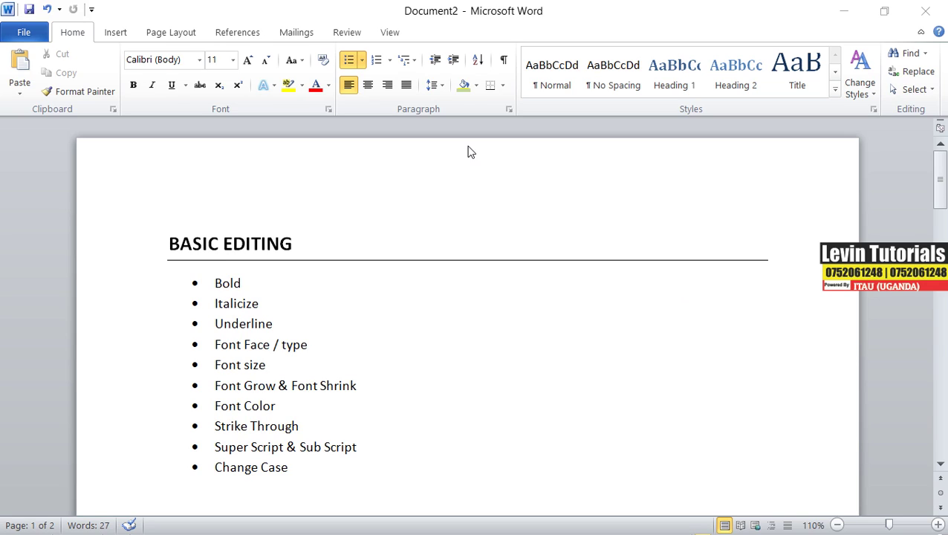
- Below the Change Case item, add the plain paragraph 'The corona virus is deadly. So stay and learn from home'
{"action": "scroll", "coordinate": [467, 150], "scroll_direction": "down", "scroll_amount": 1}
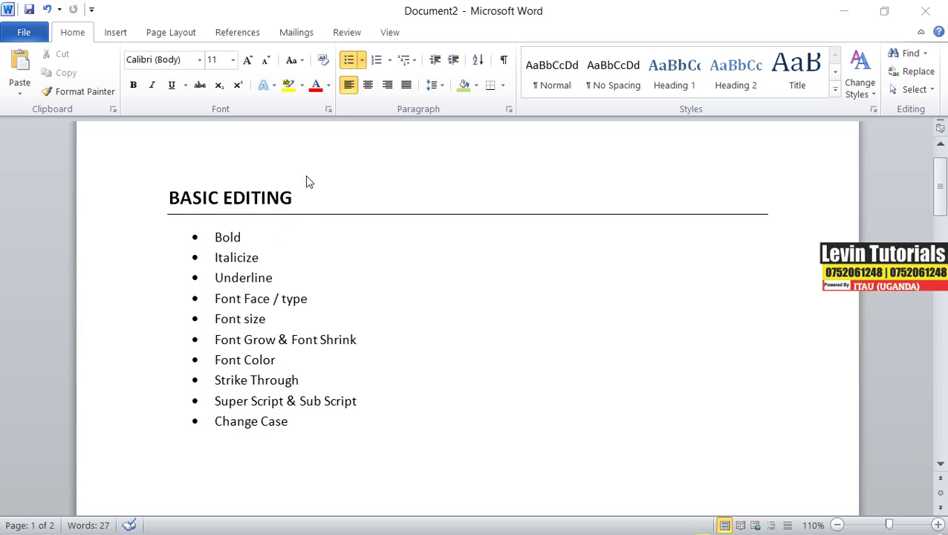
{"action": "left_click", "coordinate": [238, 242]}
{"action": "left_click", "coordinate": [320, 421]}
{"action": "key", "text": "Return"}
{"action": "key", "text": "Return"}
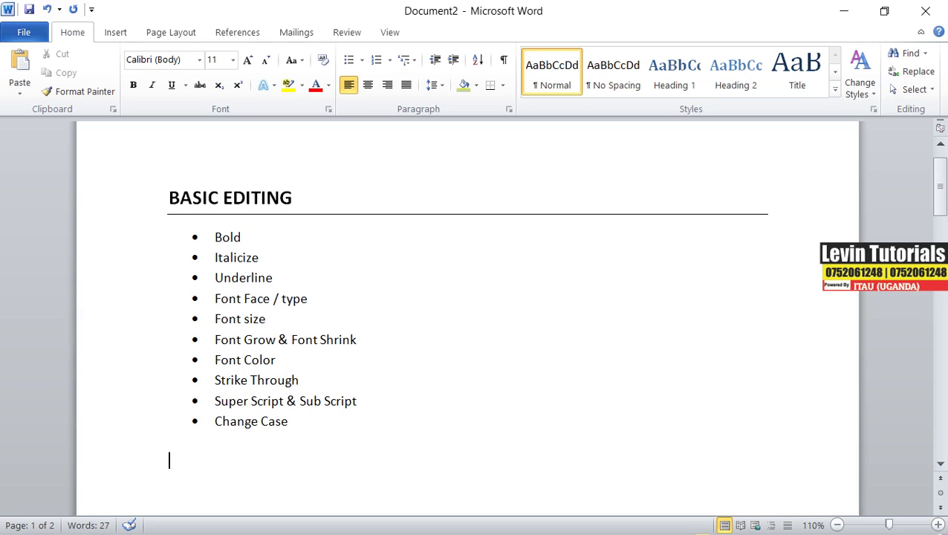
{"action": "type", "text": "the "}
{"action": "type", "text": "co"}
{"action": "type", "text": "ro"}
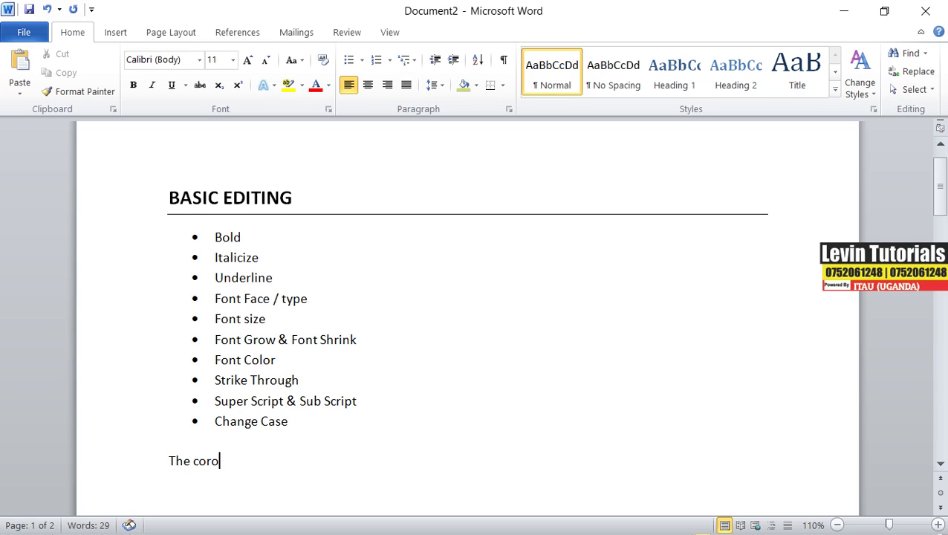
{"action": "type", "text": "na virus is"}
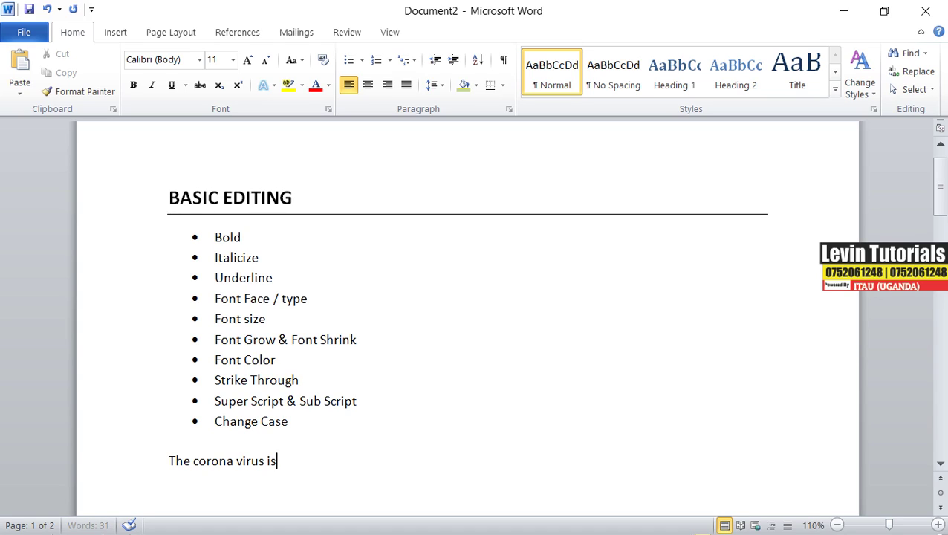
{"action": "type", "text": " deadly"}
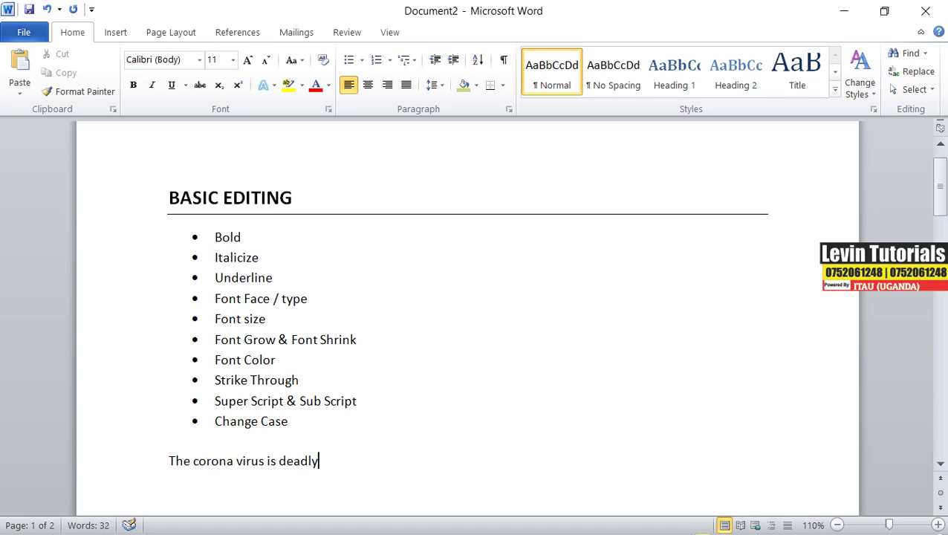
{"action": "type", "text": ". s"}
{"action": "type", "text": "o "}
{"action": "type", "text": "stay"}
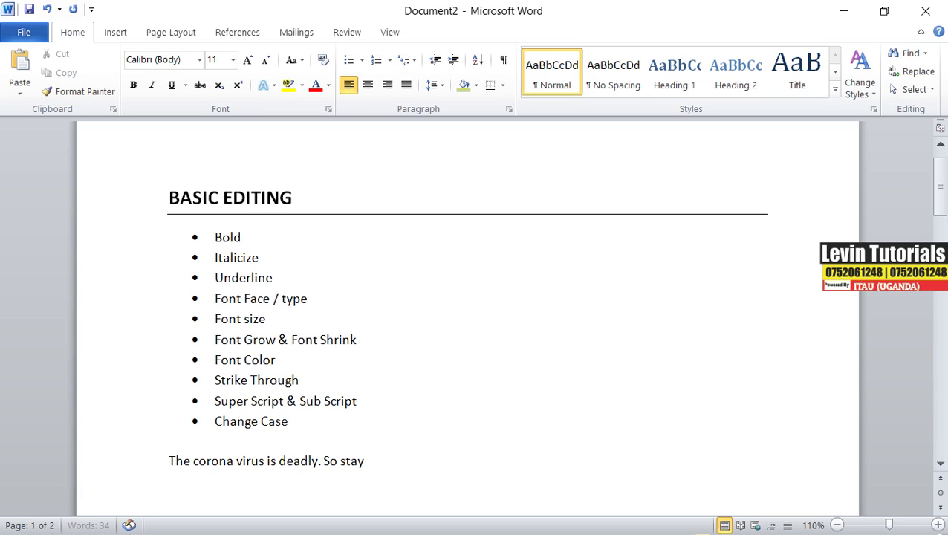
{"action": "type", "text": " and learn fr"}
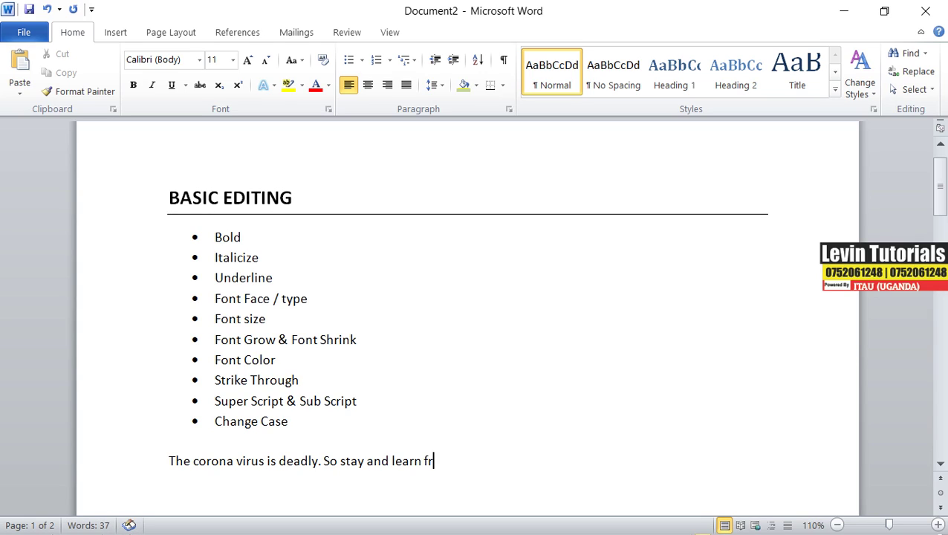
{"action": "type", "text": "om home"}
{"action": "scroll", "coordinate": [443, 438], "scroll_direction": "down", "scroll_amount": 2}
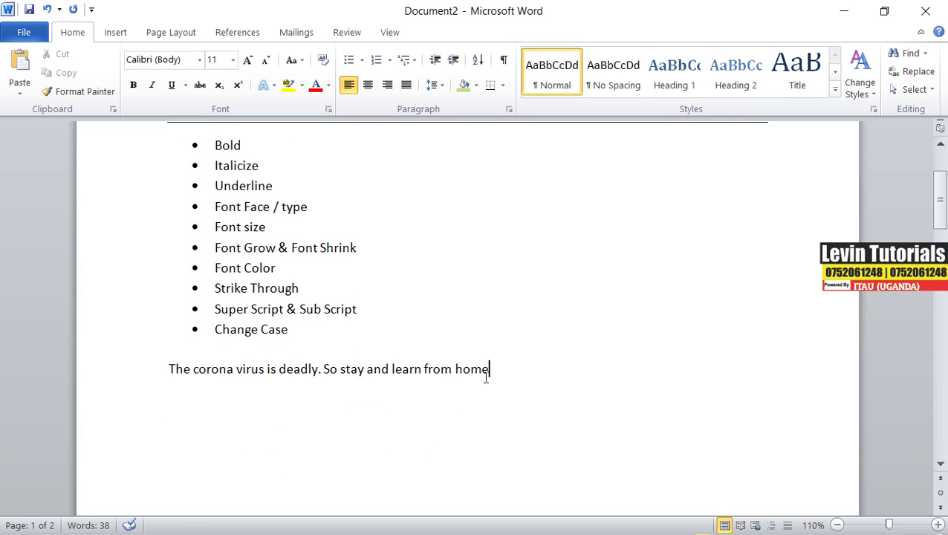
{"action": "left_click_drag", "start_coordinate": [495, 370], "coordinate": [120, 368]}
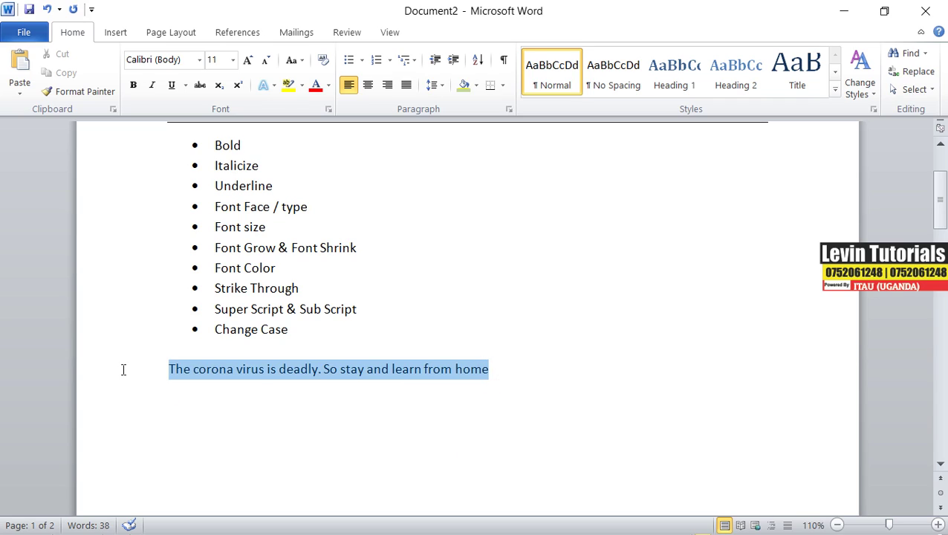
{"action": "left_click", "coordinate": [265, 370]}
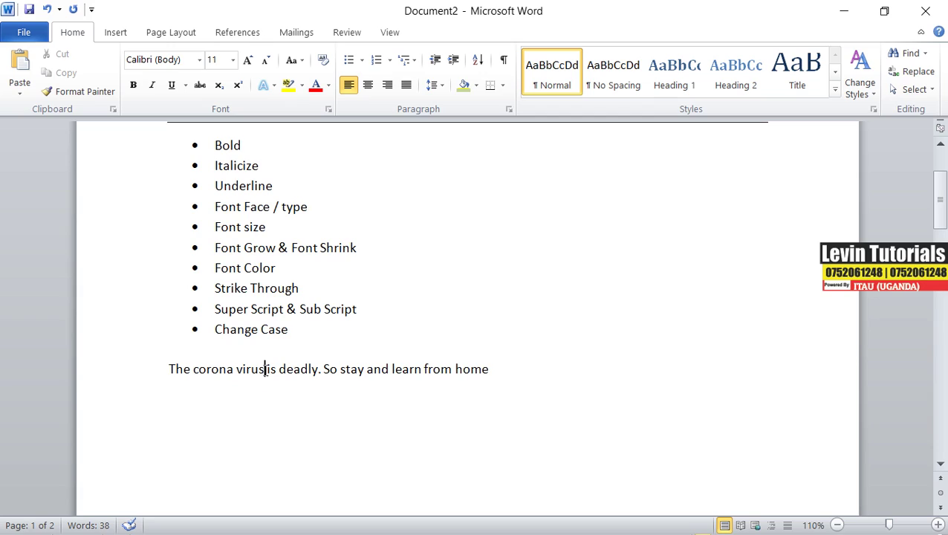
- Insert a new line above the corona sentence reading 'bold'
{"action": "left_click", "coordinate": [168, 370]}
{"action": "key", "text": "Return"}
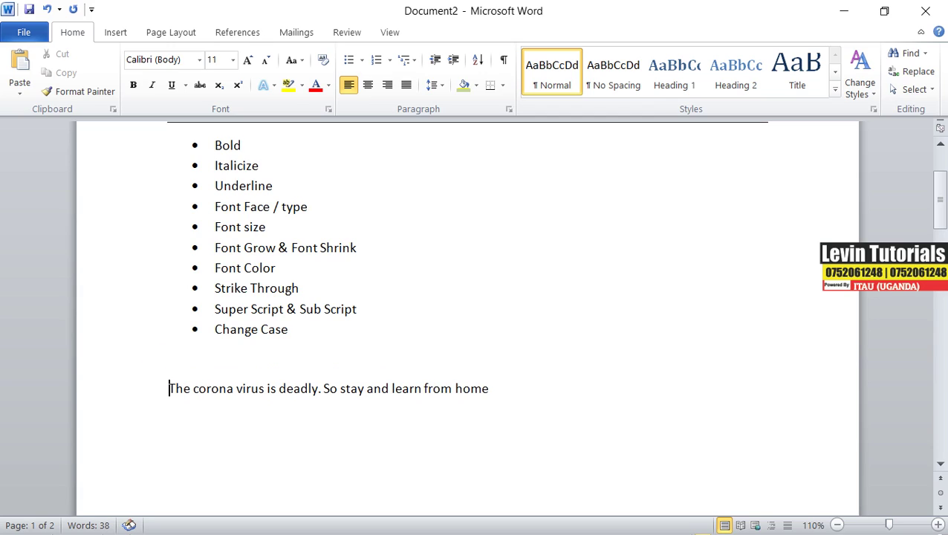
{"action": "left_click", "coordinate": [177, 361]}
{"action": "type", "text": "bold"}
- Put a bottom border line under the word 'bold'
{"action": "left_click_drag", "start_coordinate": [212, 373], "coordinate": [154, 380]}
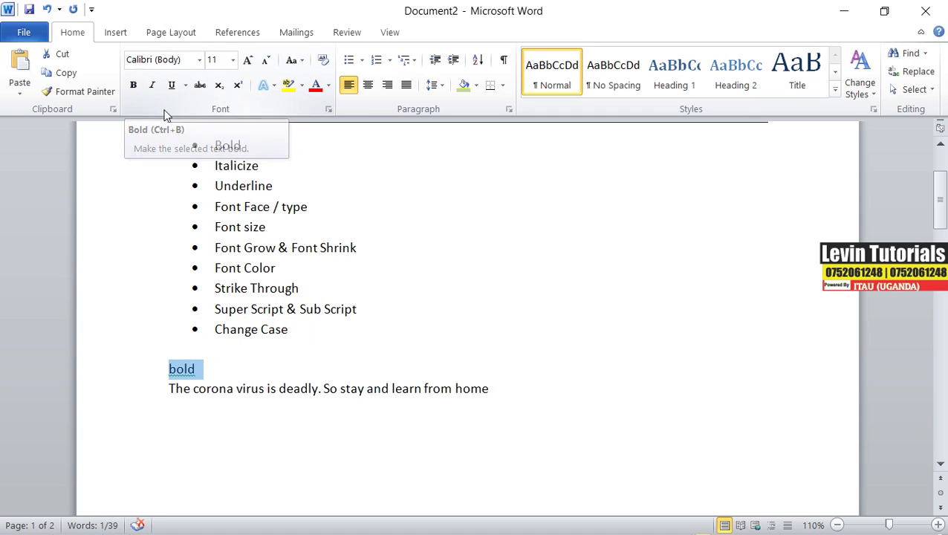
{"action": "left_click", "coordinate": [172, 84]}
{"action": "left_click", "coordinate": [172, 85]}
{"action": "left_click", "coordinate": [490, 86]}
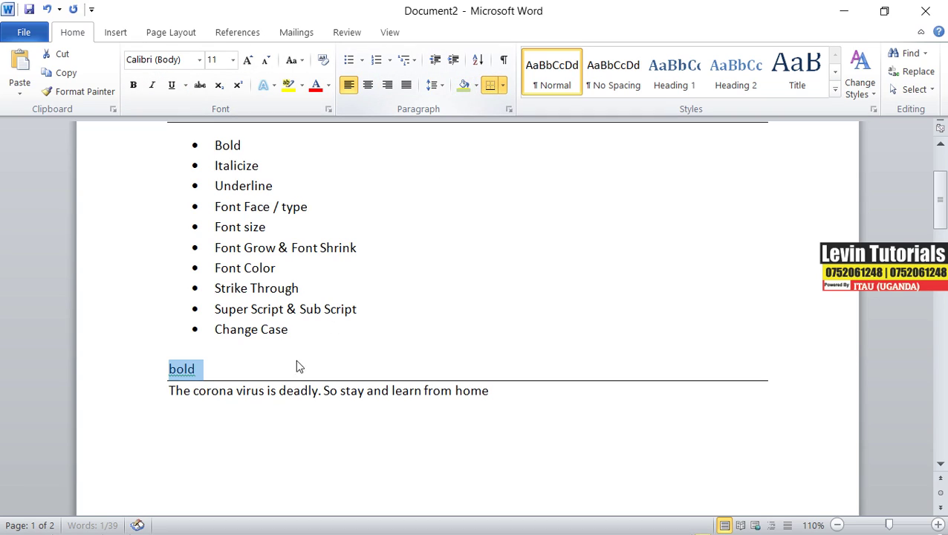
{"action": "left_click", "coordinate": [295, 439]}
- Add a blank line between the border and the corona sentence
{"action": "left_click", "coordinate": [496, 392]}
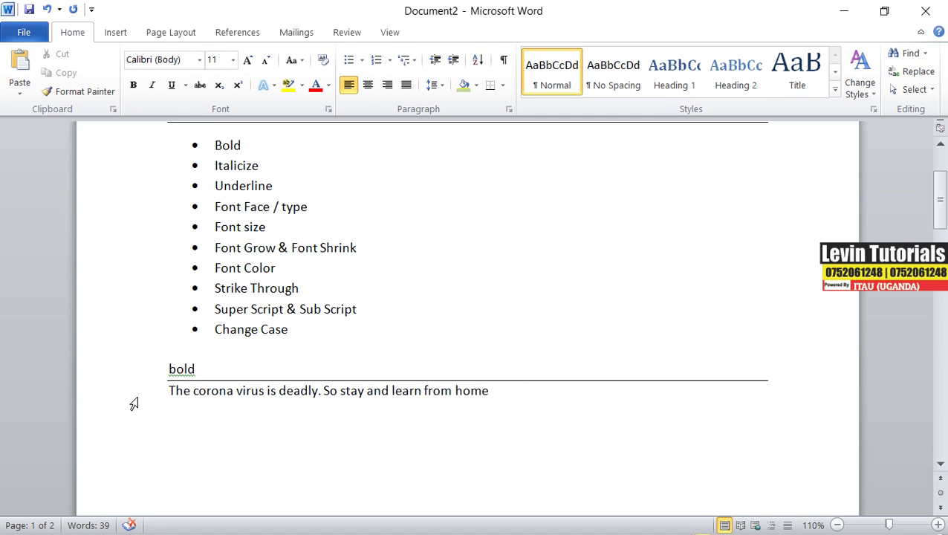
{"action": "left_click", "coordinate": [168, 392]}
{"action": "key", "text": "Return"}
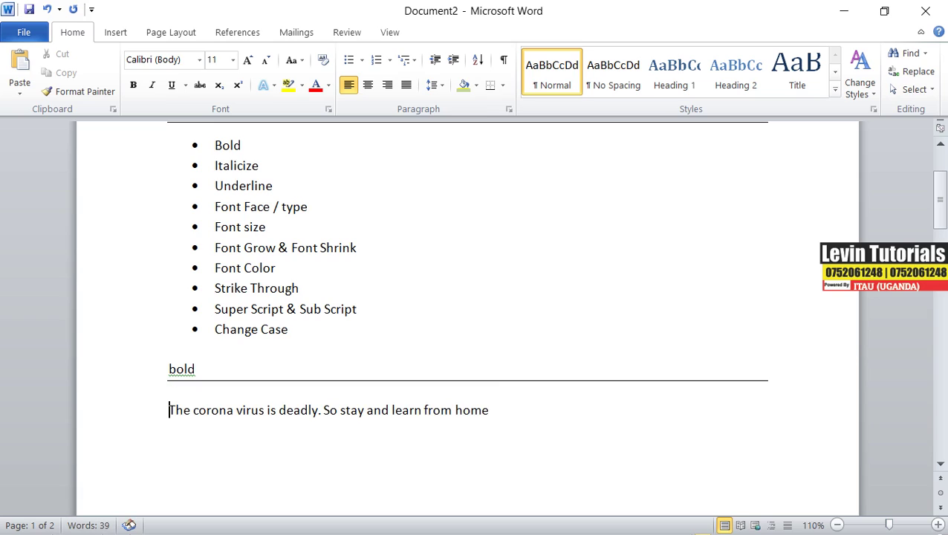
{"action": "scroll", "coordinate": [236, 331], "scroll_direction": "down", "scroll_amount": 2}
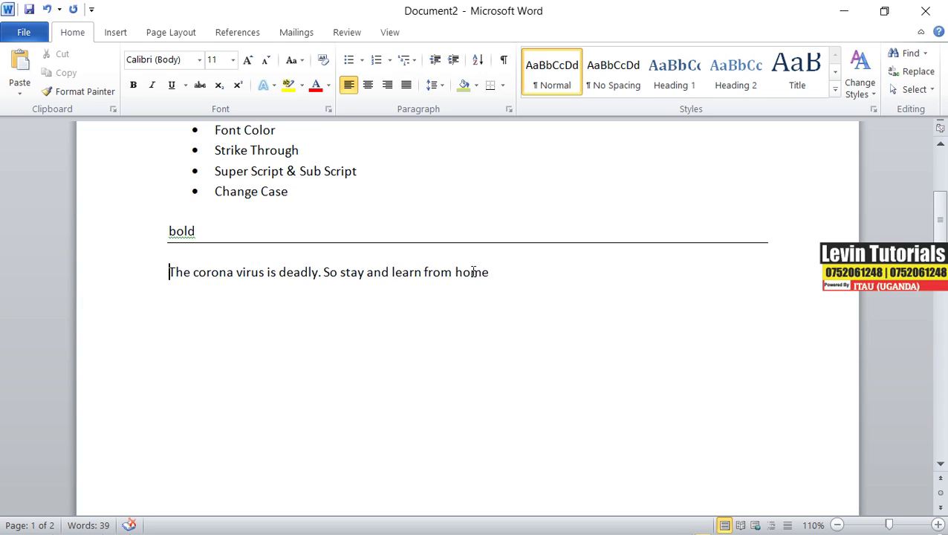
- Bold 'The corona virus is deadly. So stay and learn from home' and zoom to 120%
{"action": "key", "text": "Home"}
{"action": "left_click", "coordinate": [169, 272]}
{"action": "left_click_drag", "start_coordinate": [169, 272], "coordinate": [492, 274]}
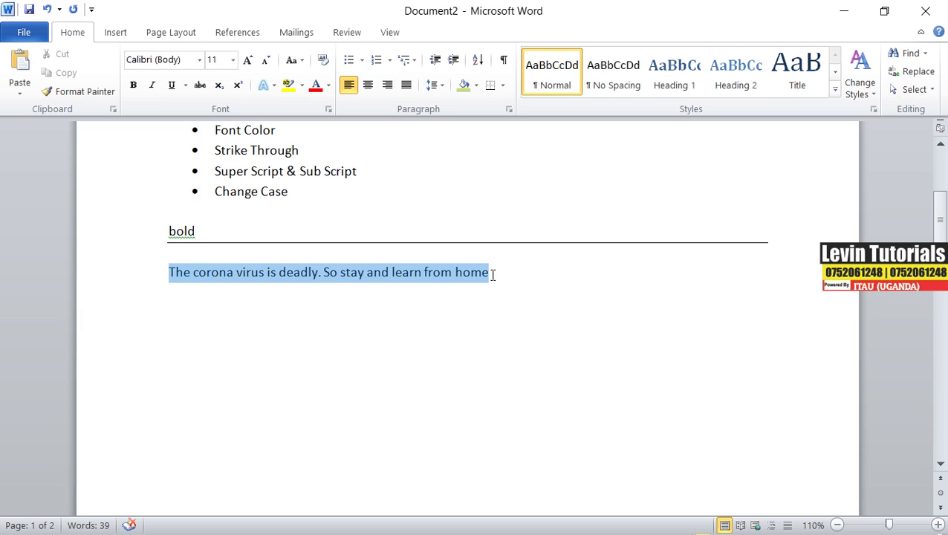
{"action": "left_click_drag", "start_coordinate": [492, 275], "coordinate": [494, 282]}
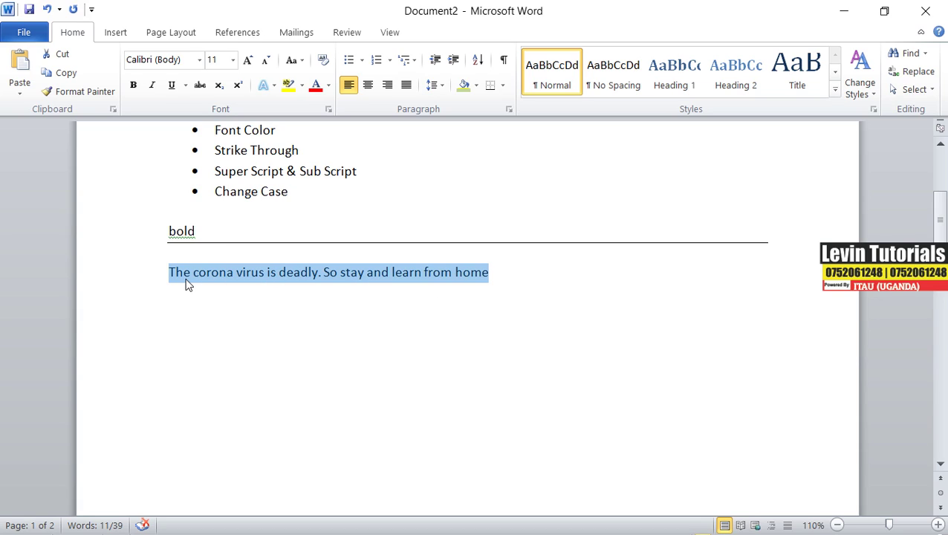
{"action": "left_click", "coordinate": [134, 86]}
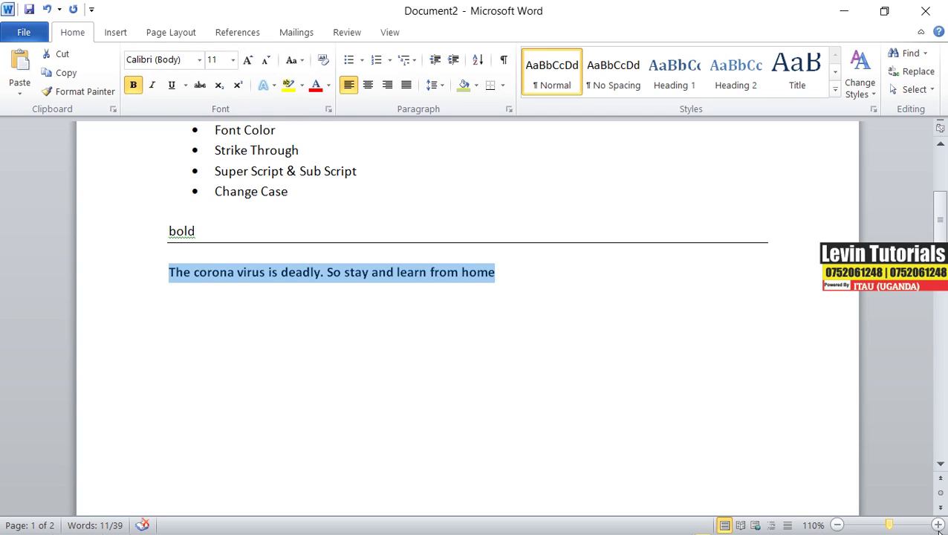
{"action": "left_click", "coordinate": [938, 525]}
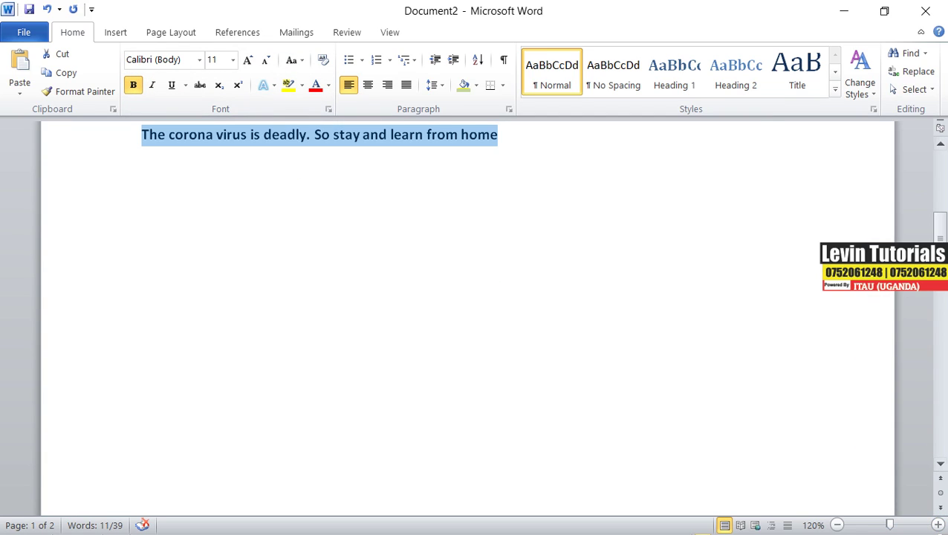
{"action": "scroll", "coordinate": [200, 335], "scroll_direction": "up", "scroll_amount": 3}
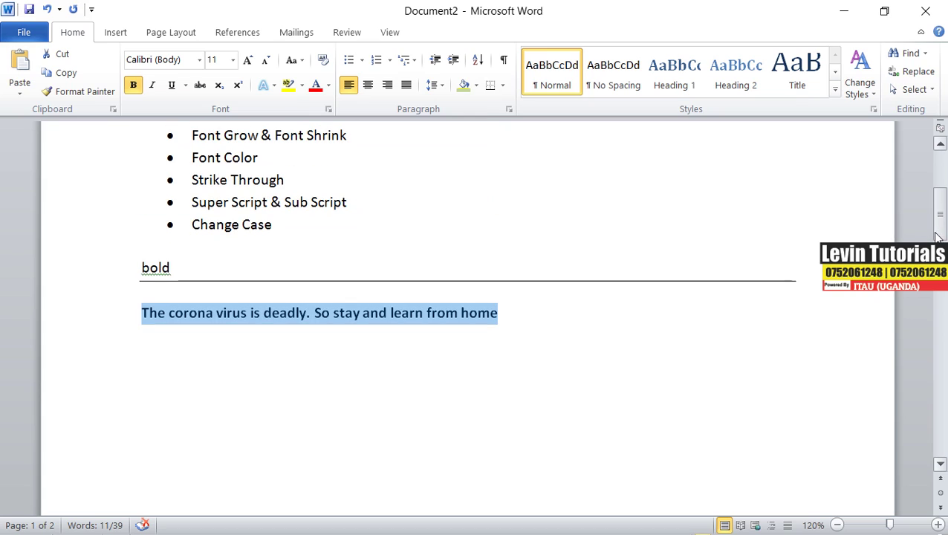
{"action": "left_click", "coordinate": [192, 321]}
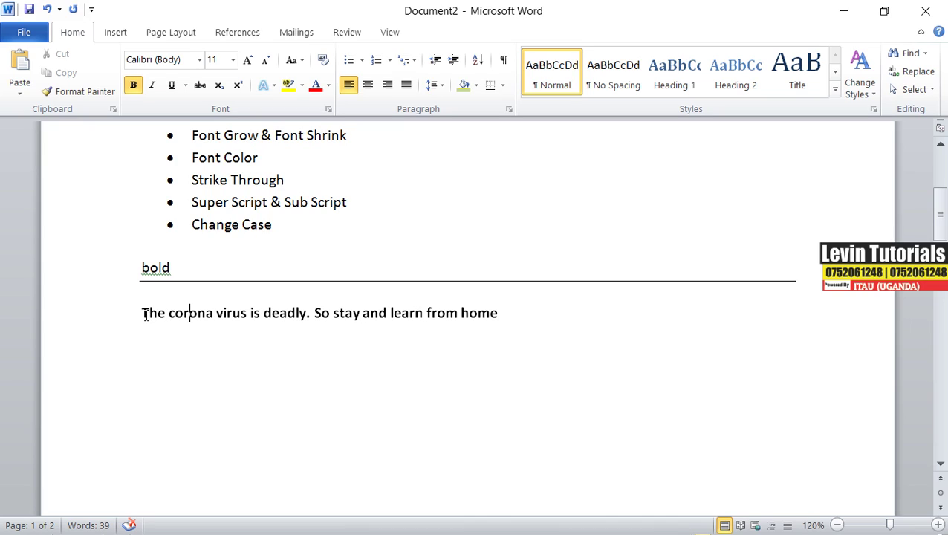
{"action": "left_click_drag", "start_coordinate": [142, 313], "coordinate": [508, 314]}
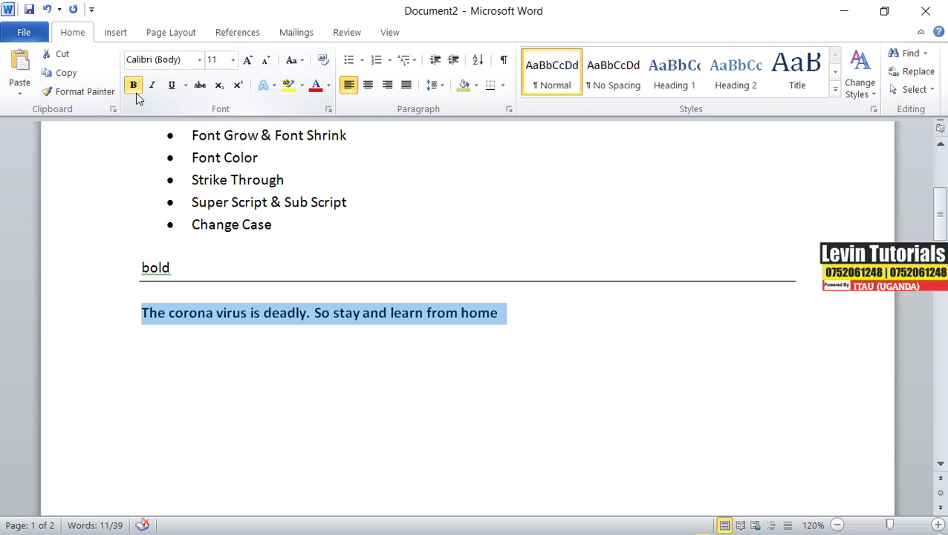
{"action": "left_click", "coordinate": [149, 313]}
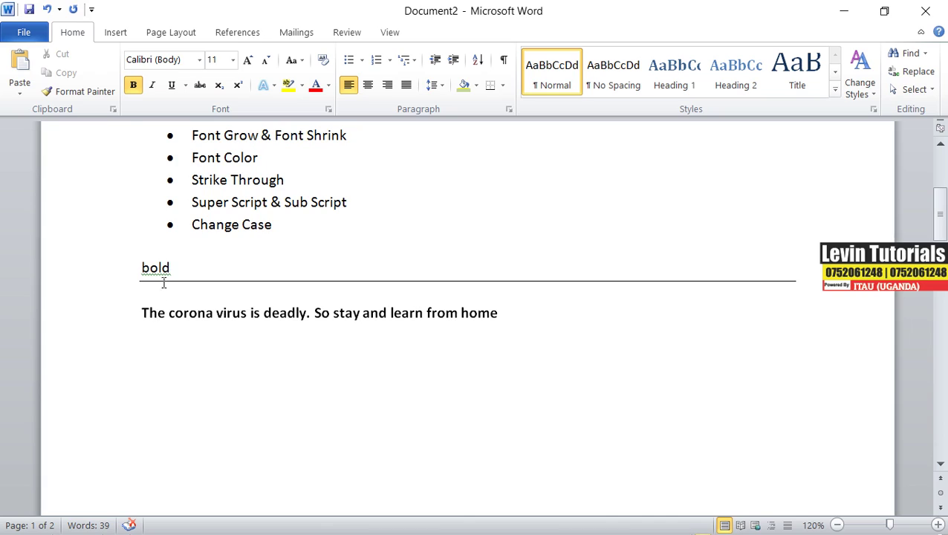
- Toggle bold off and back on for the corona sentence, leaving it bold
{"action": "left_click", "coordinate": [250, 225]}
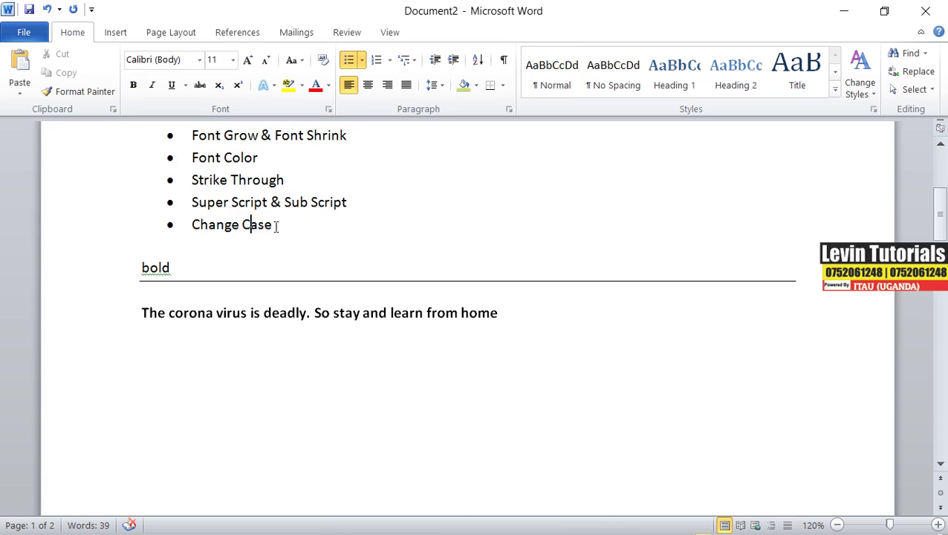
{"action": "key", "text": "ctrl+i"}
{"action": "left_click", "coordinate": [157, 312]}
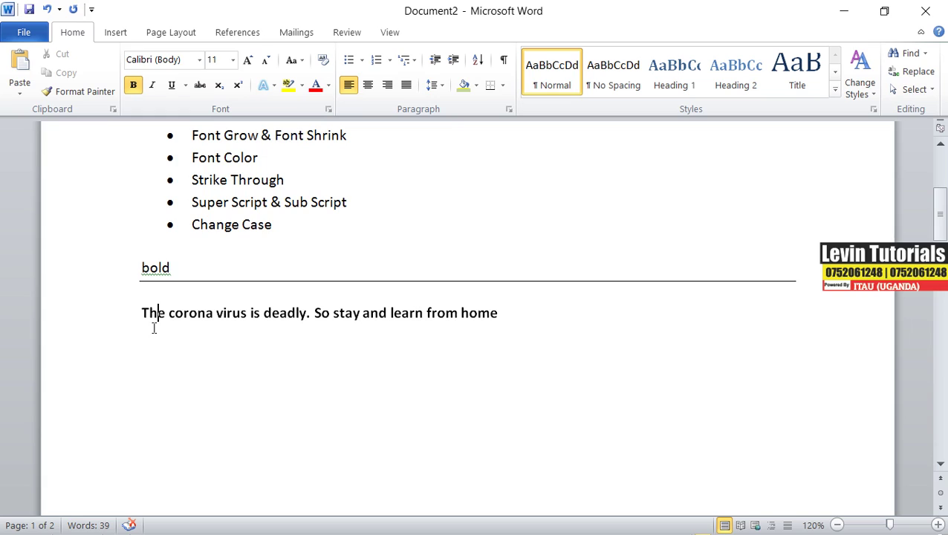
{"action": "left_click_drag", "start_coordinate": [504, 313], "coordinate": [140, 312]}
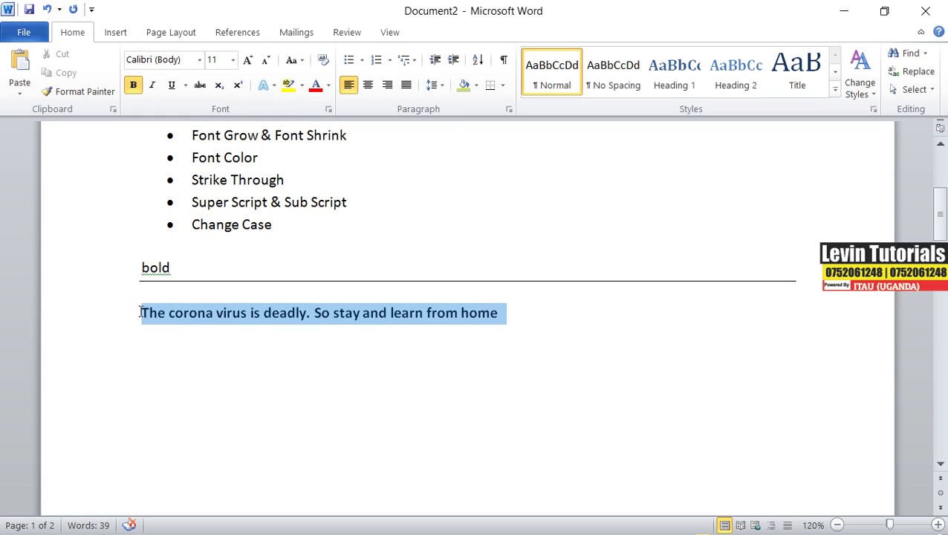
{"action": "left_click", "coordinate": [133, 85]}
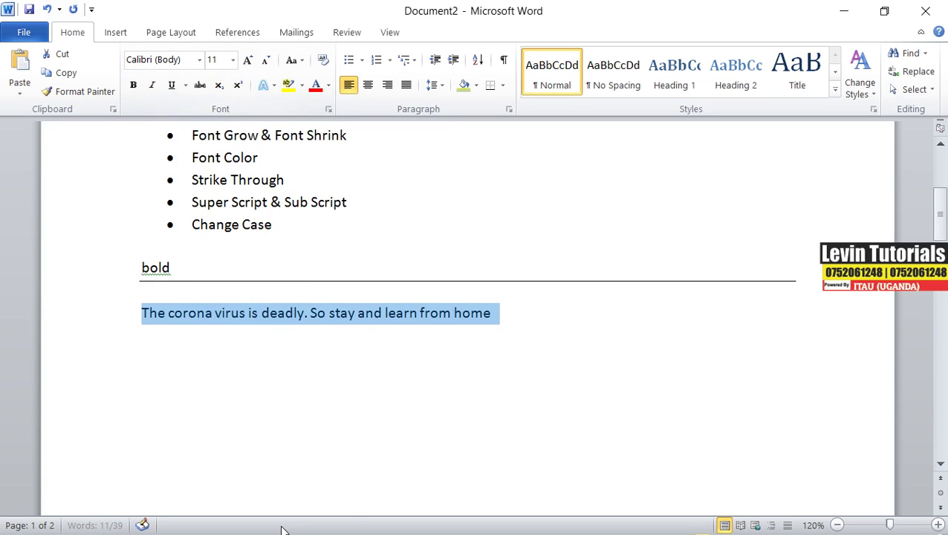
{"action": "left_click", "coordinate": [462, 315]}
{"action": "left_click_drag", "start_coordinate": [491, 313], "coordinate": [148, 319]}
{"action": "left_click", "coordinate": [133, 84]}
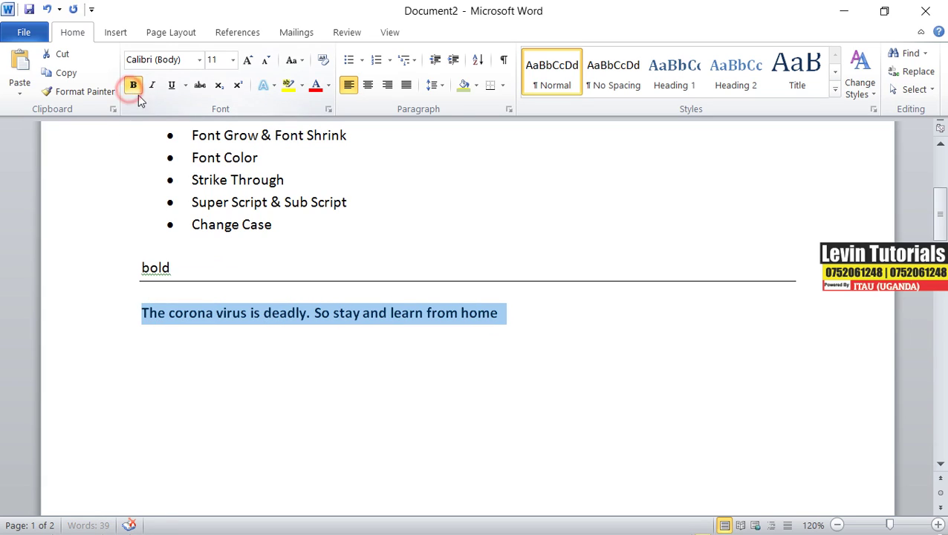
- Type and delete stray test letters after 'home', then start an empty line below
{"action": "left_click", "coordinate": [497, 314]}
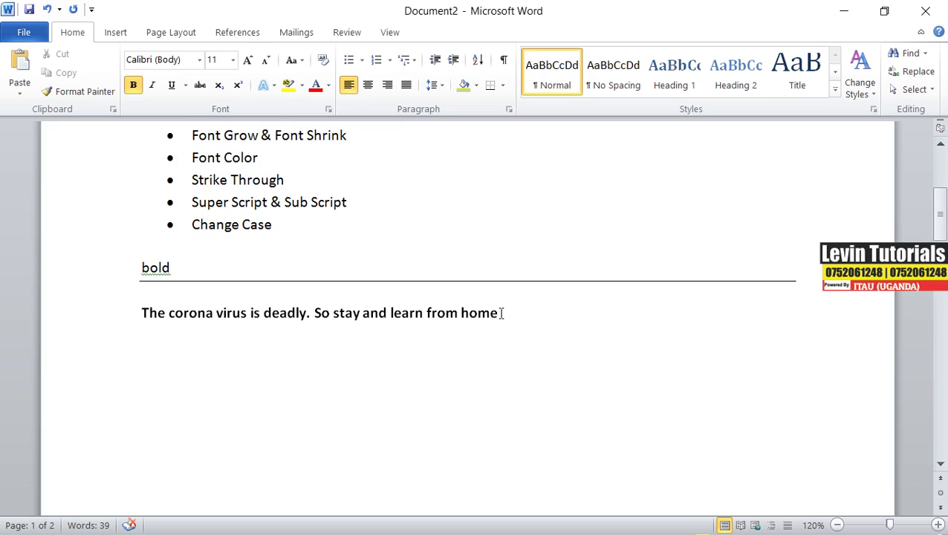
{"action": "type", "text": "rtryuitotj"}
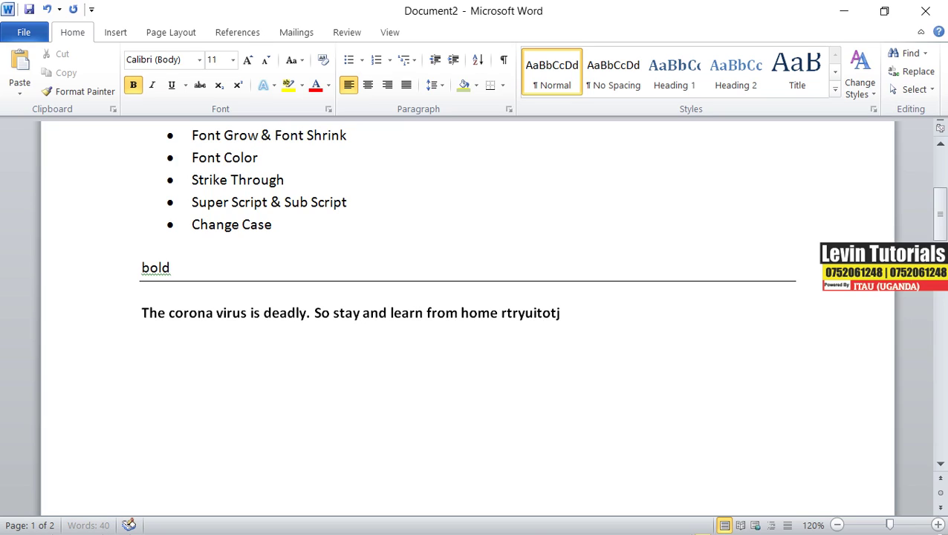
{"action": "key", "text": "BackSpace"}
{"action": "key", "text": "BackSpace"}
{"action": "key", "text": "BackSpace"}
{"action": "key", "text": "BackSpace"}
{"action": "key", "text": "BackSpace"}
{"action": "key", "text": "BackSpace"}
{"action": "key", "text": "BackSpace"}
{"action": "key", "text": "BackSpace"}
{"action": "key", "text": "BackSpace"}
{"action": "key", "text": "BackSpace"}
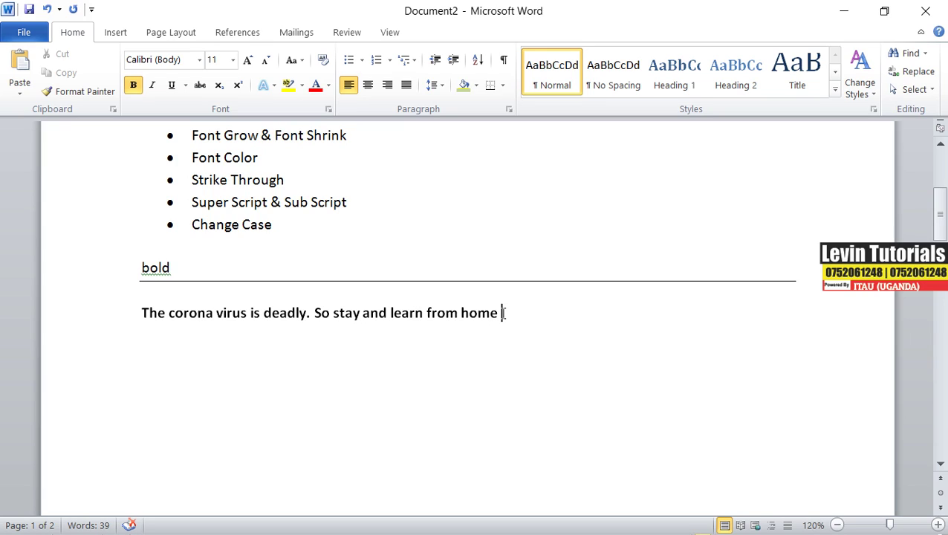
{"action": "left_click", "coordinate": [134, 85]}
{"action": "type", "text": "ty"}
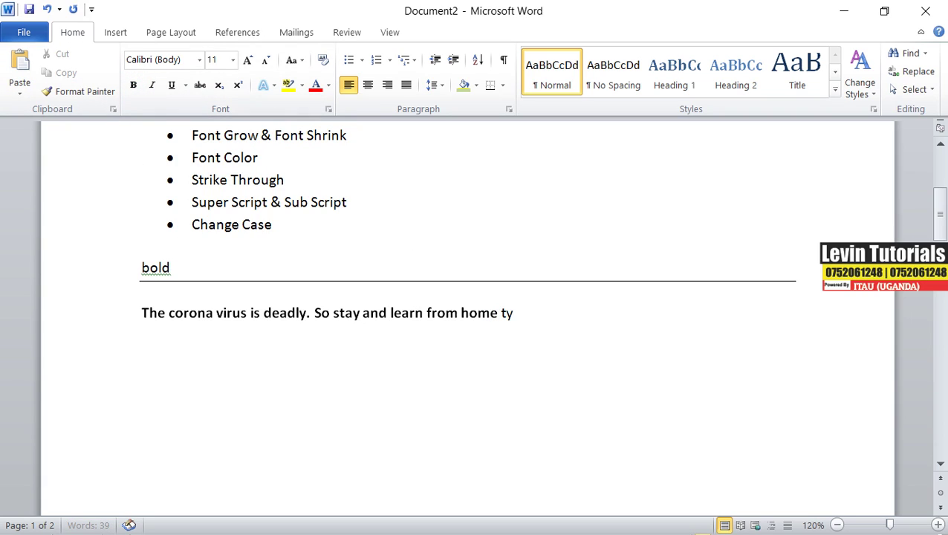
{"action": "left_click", "coordinate": [518, 306]}
{"action": "left_click_drag", "start_coordinate": [541, 313], "coordinate": [506, 315]}
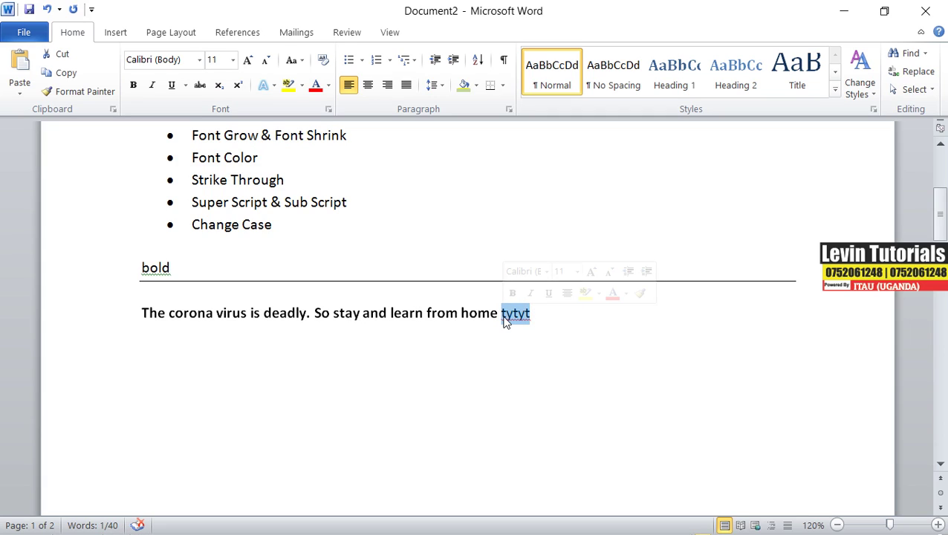
{"action": "key", "text": "Delete"}
{"action": "mouse_move", "coordinate": [501, 320]}
{"action": "left_mouse_down"}
{"action": "mouse_move", "coordinate": [145, 313]}
{"action": "mouse_move", "coordinate": [513, 319]}
{"action": "left_mouse_up"}
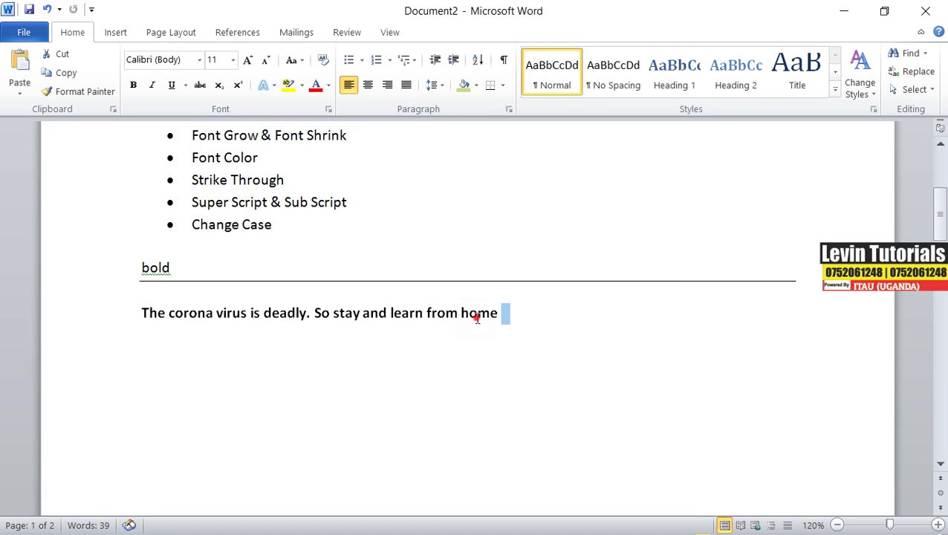
{"action": "left_click", "coordinate": [478, 316]}
{"action": "left_click", "coordinate": [523, 318]}
{"action": "key", "text": "Return"}
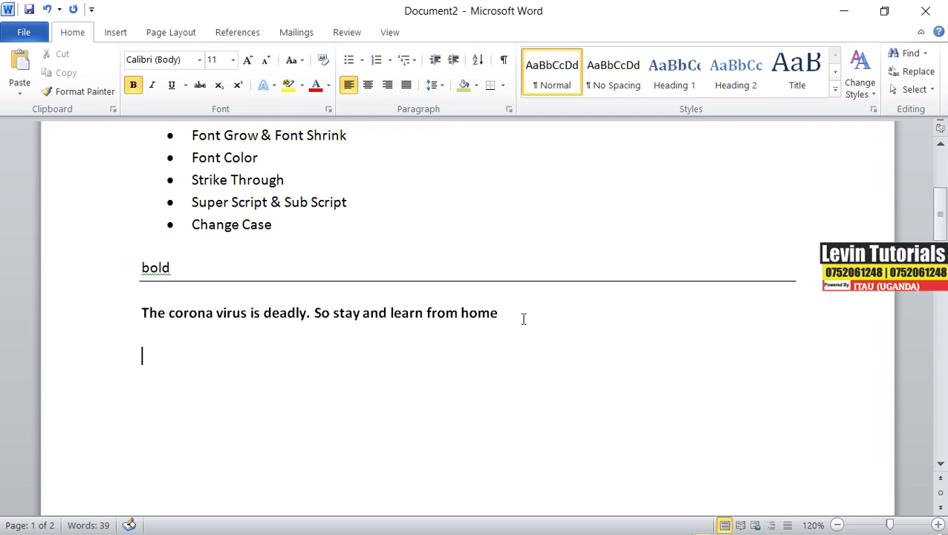
- With bold off, type 'italicize' on the empty line below the bold sentence
{"action": "scroll", "coordinate": [507, 290], "scroll_direction": "up", "scroll_amount": 2}
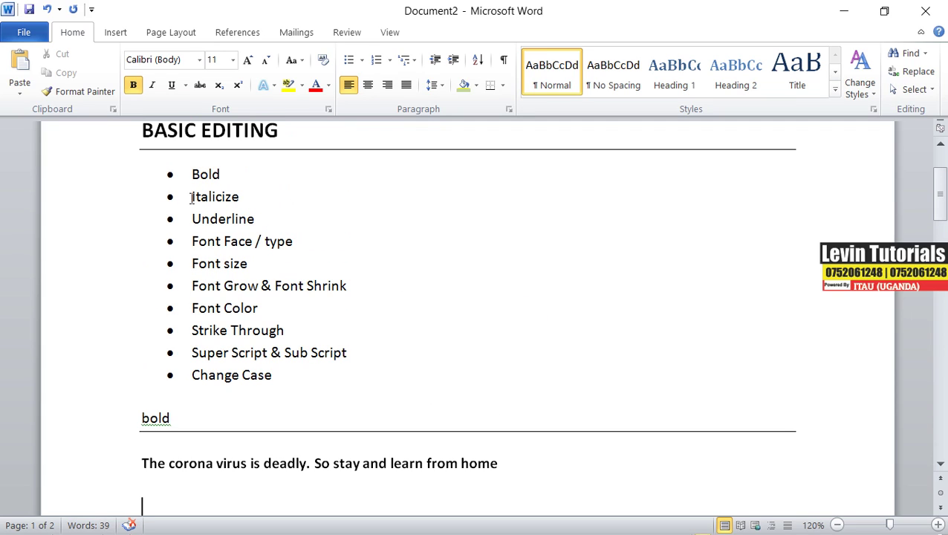
{"action": "scroll", "coordinate": [223, 260], "scroll_direction": "down", "scroll_amount": 1}
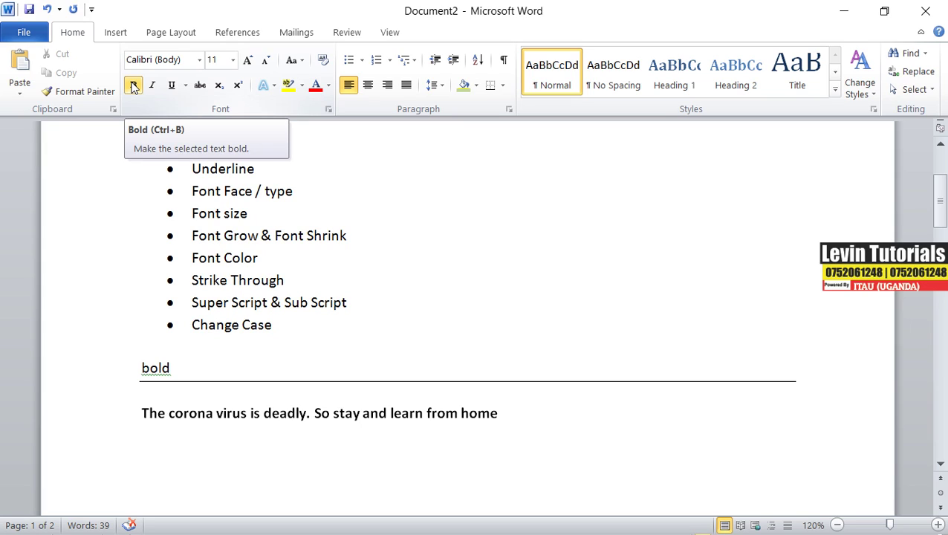
{"action": "left_click", "coordinate": [134, 86]}
{"action": "scroll", "coordinate": [133, 127], "scroll_direction": "up", "scroll_amount": 1}
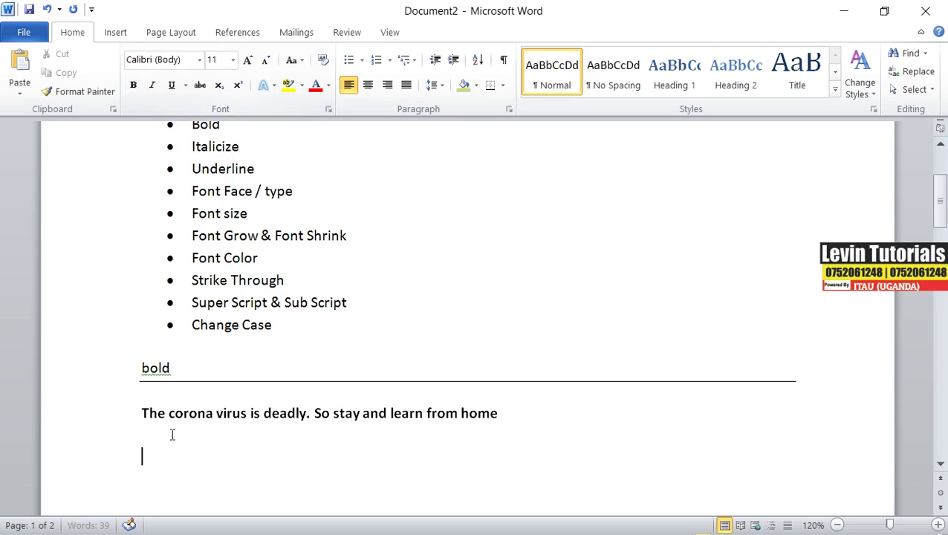
{"action": "scroll", "coordinate": [182, 234], "scroll_direction": "up", "scroll_amount": 3}
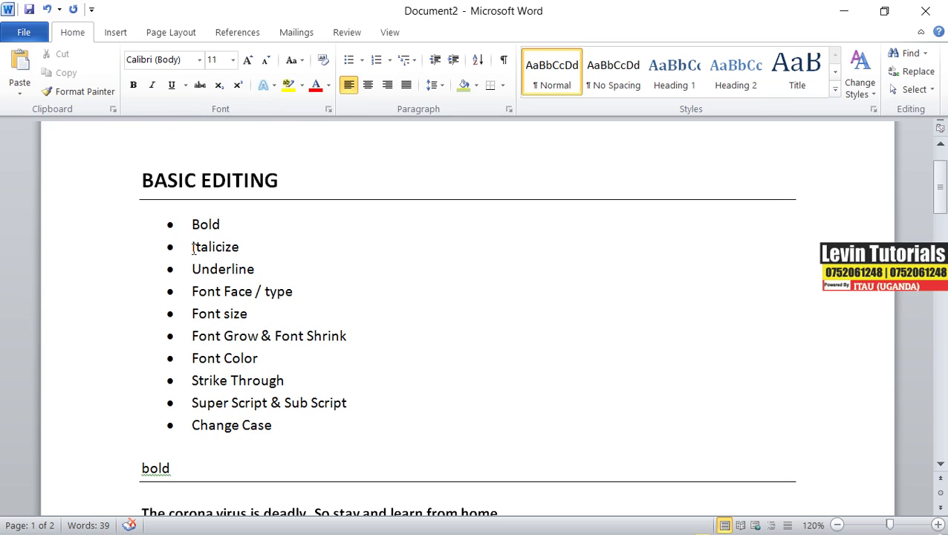
{"action": "left_click_drag", "start_coordinate": [190, 248], "coordinate": [239, 250]}
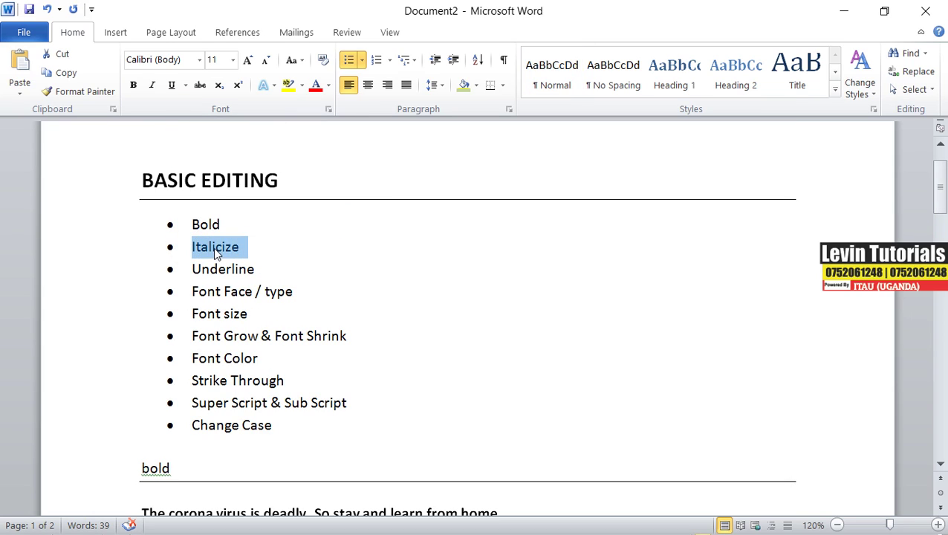
{"action": "right_click", "coordinate": [215, 252]}
{"action": "key", "text": "Escape"}
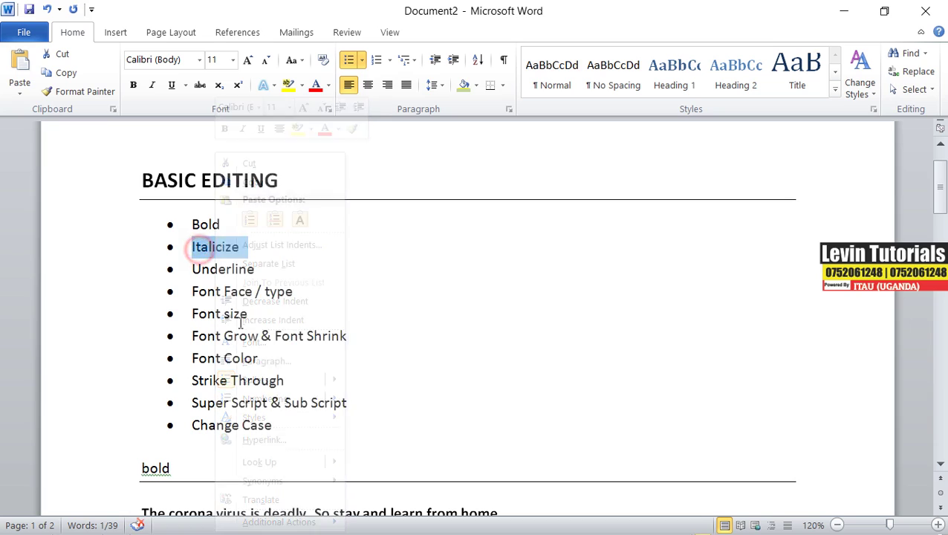
{"action": "scroll", "coordinate": [240, 321], "scroll_direction": "down", "scroll_amount": 5}
{"action": "scroll", "coordinate": [239, 321], "scroll_direction": "down", "scroll_amount": 3}
{"action": "left_click", "coordinate": [157, 258]}
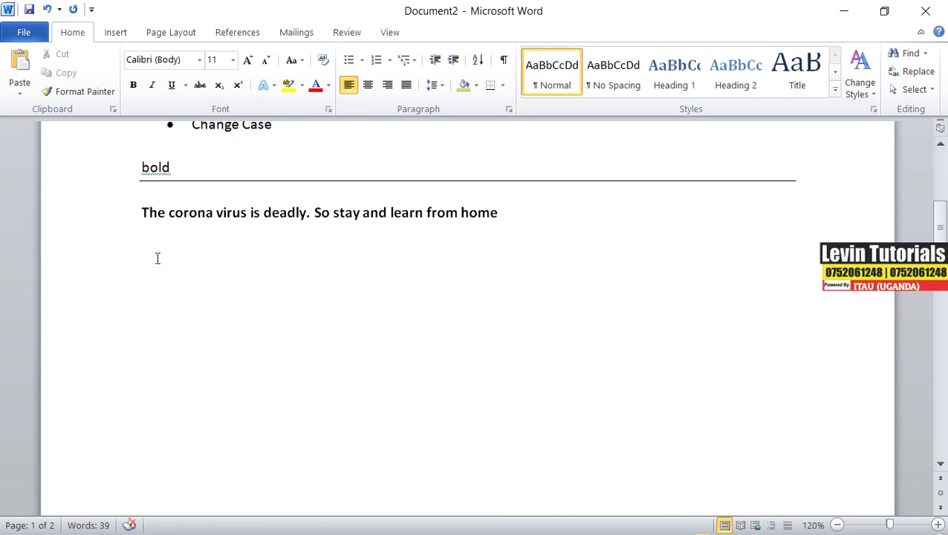
{"action": "type", "text": "italicize"}
- Paste a plain-text (Keep Text Only) copy of the corona sentence below 'italicize'
{"action": "left_click", "coordinate": [135, 260]}
{"action": "left_click_drag", "start_coordinate": [142, 212], "coordinate": [491, 218]}
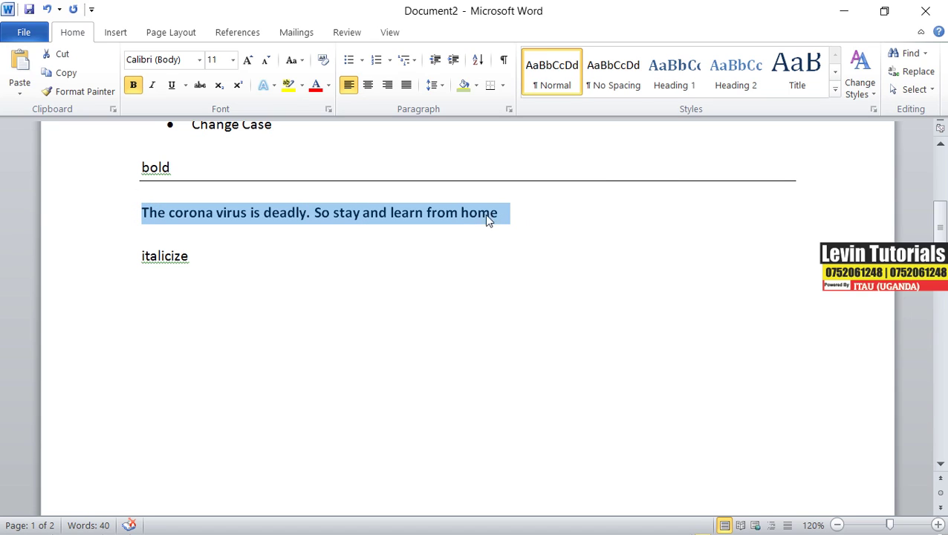
{"action": "right_click", "coordinate": [479, 214]}
{"action": "left_click", "coordinate": [508, 244]}
{"action": "left_click", "coordinate": [165, 291]}
{"action": "right_click", "coordinate": [151, 290]}
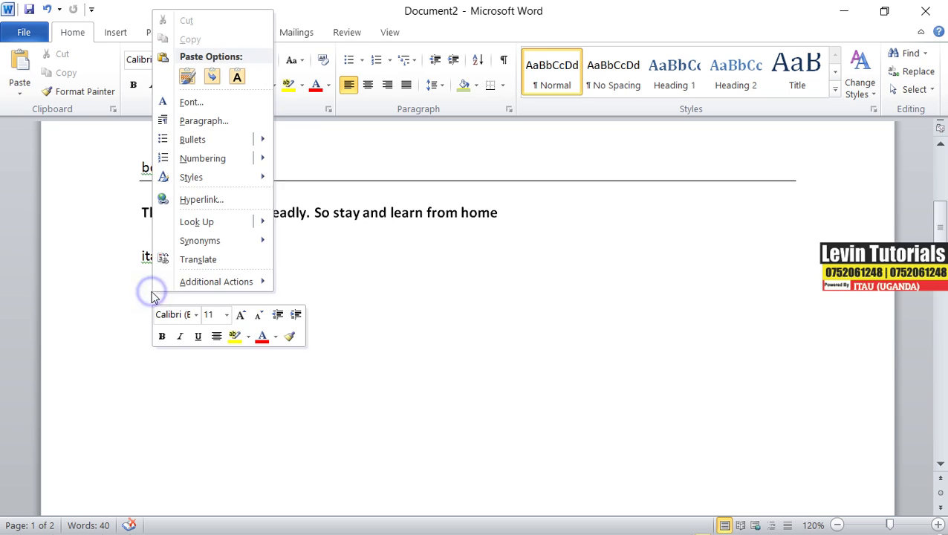
{"action": "left_click", "coordinate": [237, 76]}
{"action": "left_click", "coordinate": [190, 340]}
{"action": "left_click_drag", "start_coordinate": [197, 256], "coordinate": [125, 256]}
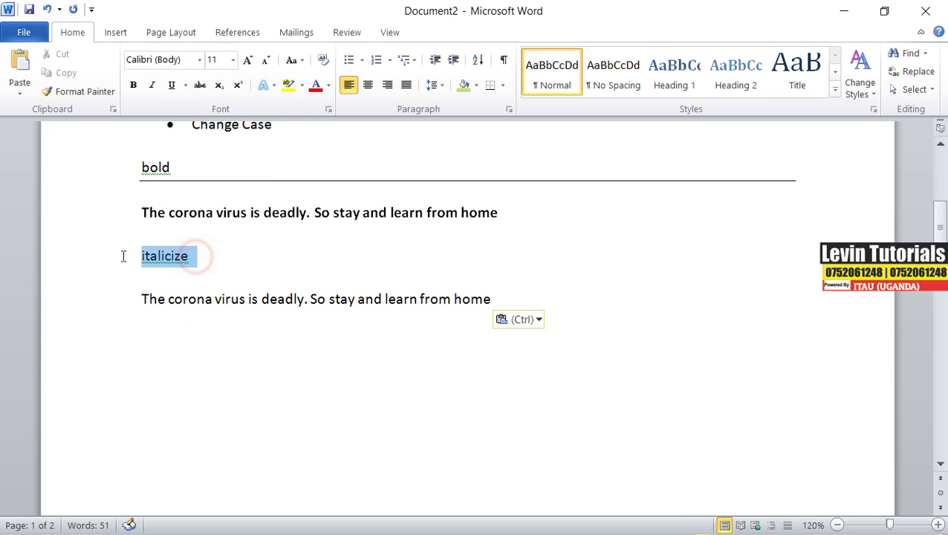
- Add a bottom border under 'italicize' and set 1.0 line spacing from 'bold' to the end
{"action": "left_click", "coordinate": [487, 87]}
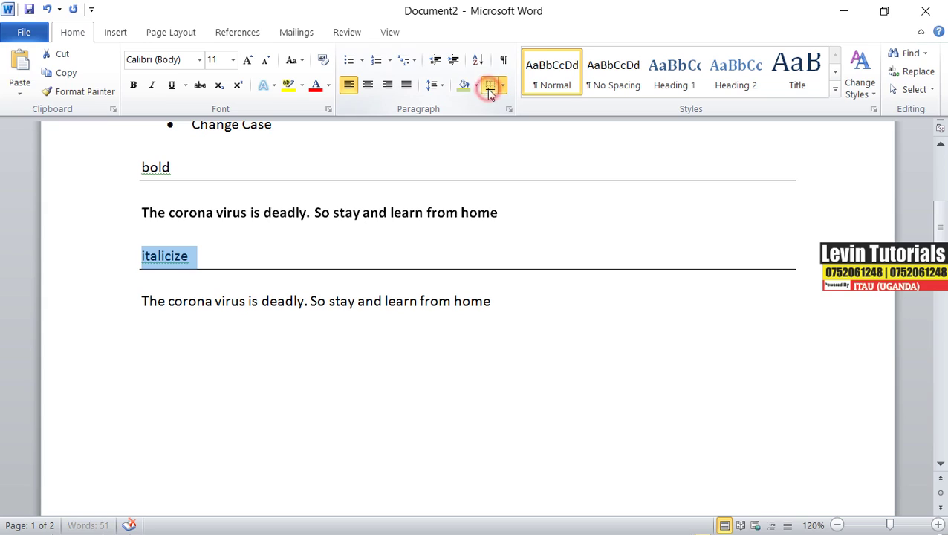
{"action": "left_click", "coordinate": [214, 300]}
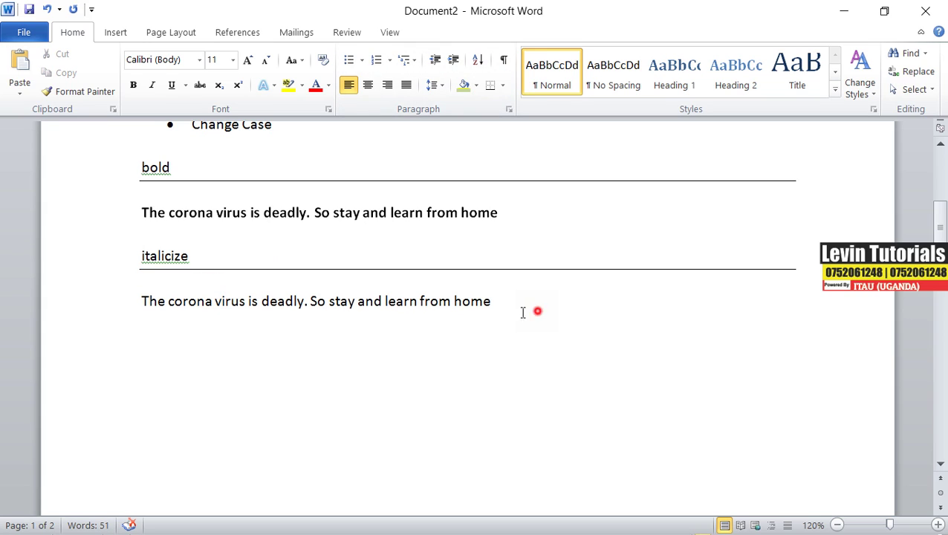
{"action": "left_click_drag", "start_coordinate": [537, 312], "coordinate": [25, 157]}
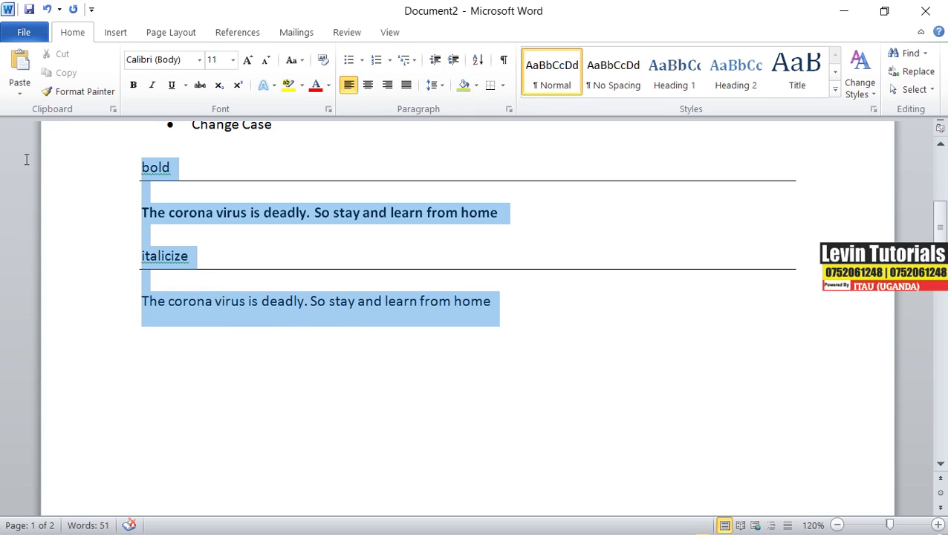
{"action": "left_click", "coordinate": [432, 85]}
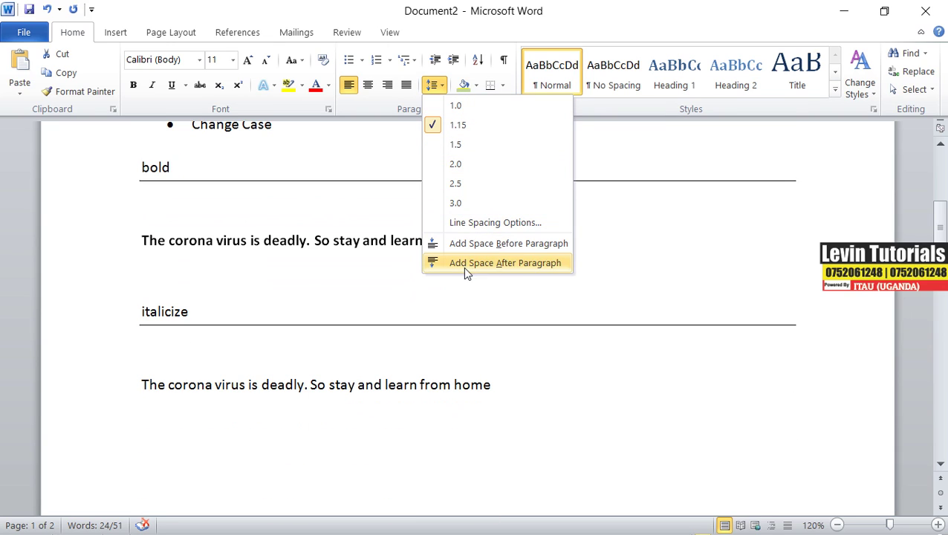
{"action": "left_click", "coordinate": [457, 105]}
{"action": "left_click", "coordinate": [178, 294]}
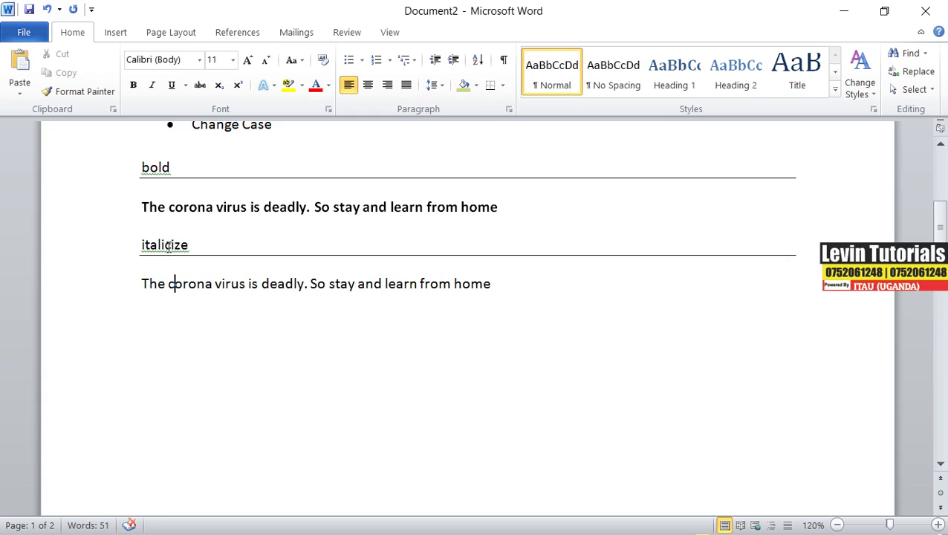
- Correct the heading to 'Italicize' using the spelling suggestion
{"action": "left_click_drag", "start_coordinate": [140, 246], "coordinate": [178, 249]}
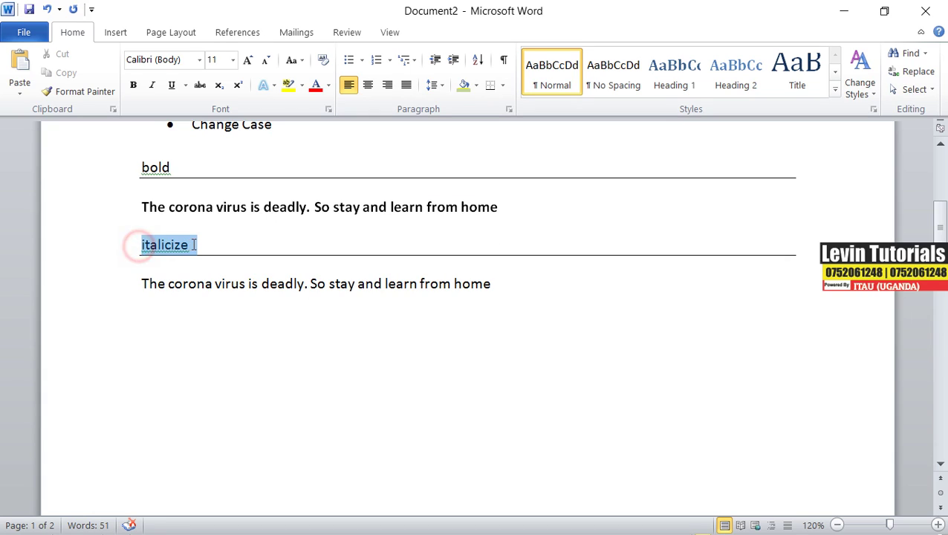
{"action": "left_click", "coordinate": [179, 251]}
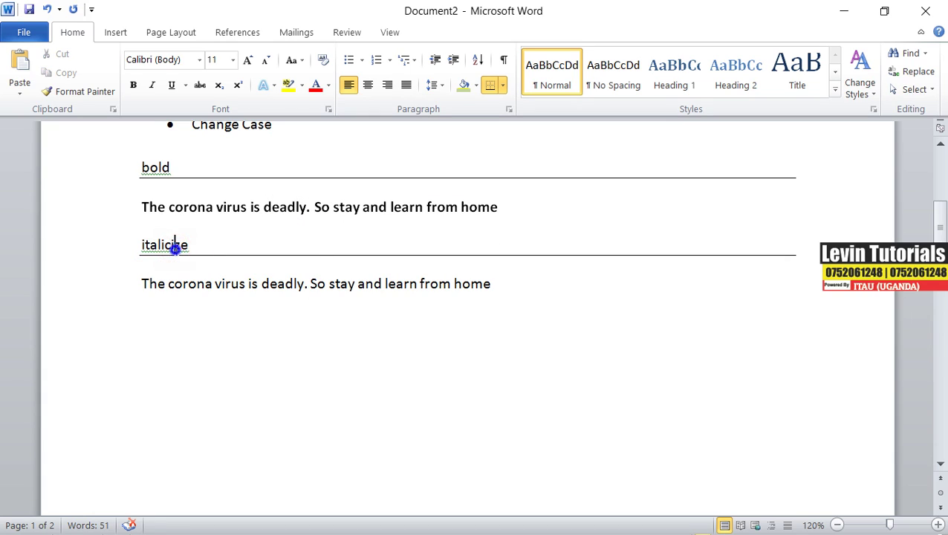
{"action": "right_click", "coordinate": [186, 250]}
{"action": "left_click", "coordinate": [228, 263]}
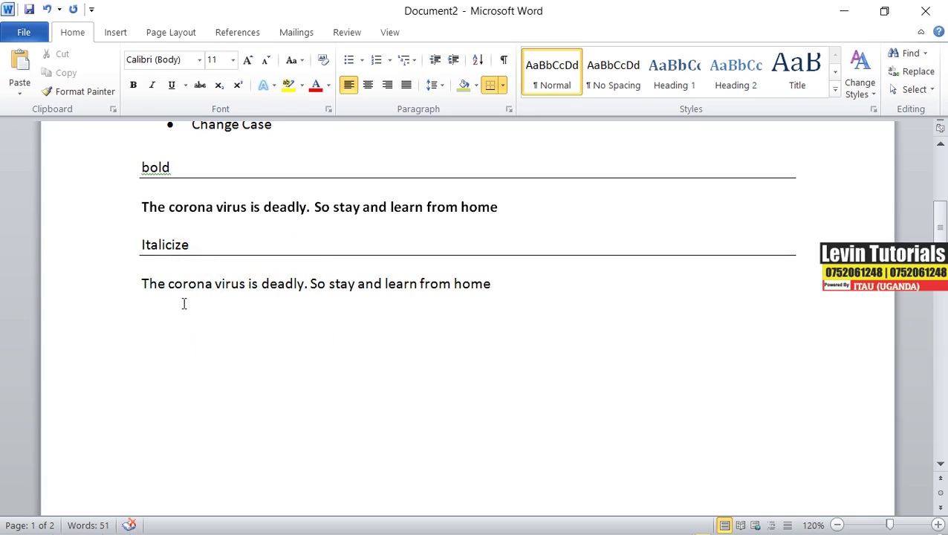
{"action": "left_click", "coordinate": [212, 285]}
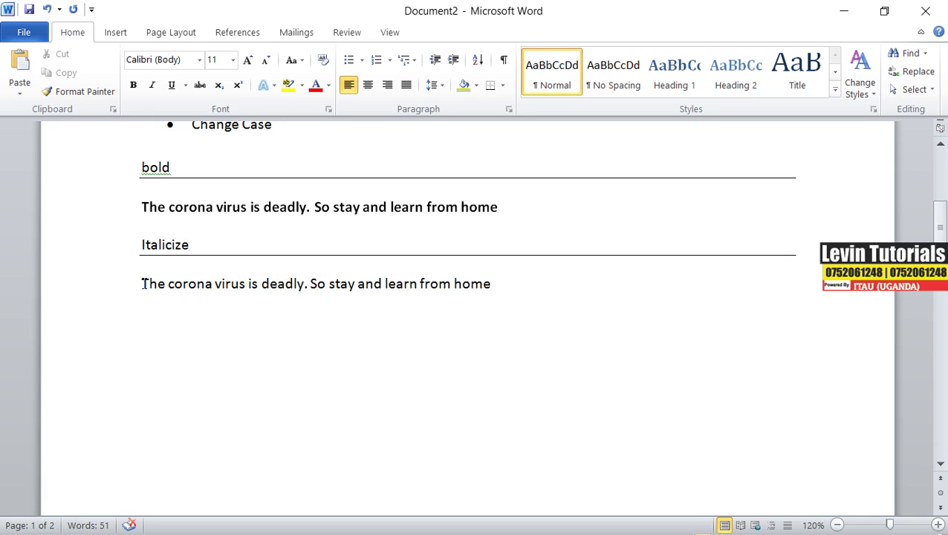
- Make the copied corona sentence italic, appending 'ttytyy' in italic and 'tyyuu' in plain text
{"action": "left_click_drag", "start_coordinate": [141, 284], "coordinate": [497, 289]}
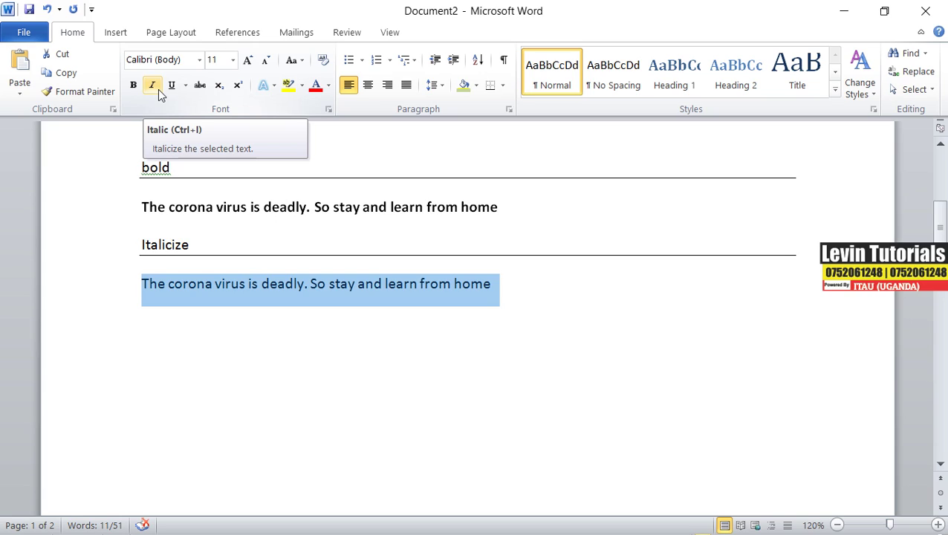
{"action": "left_click", "coordinate": [157, 88]}
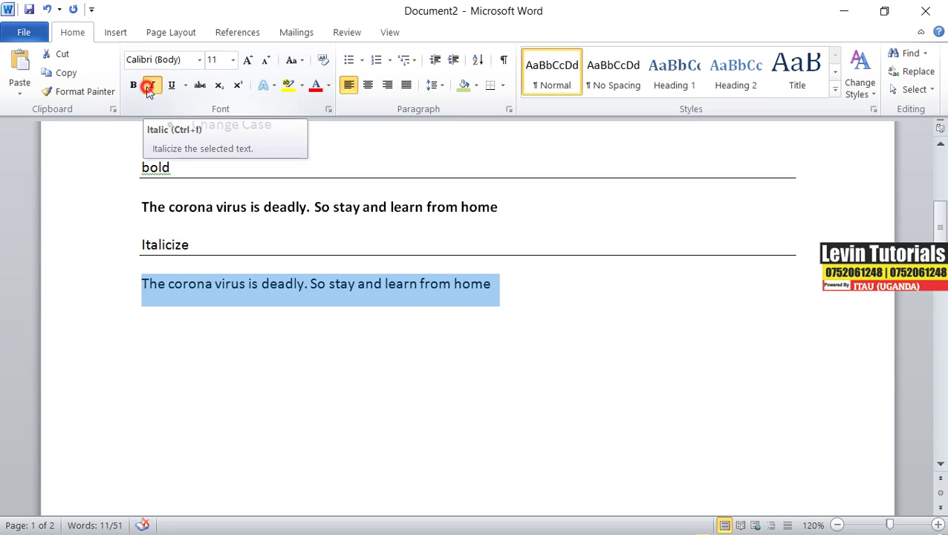
{"action": "left_click", "coordinate": [494, 288]}
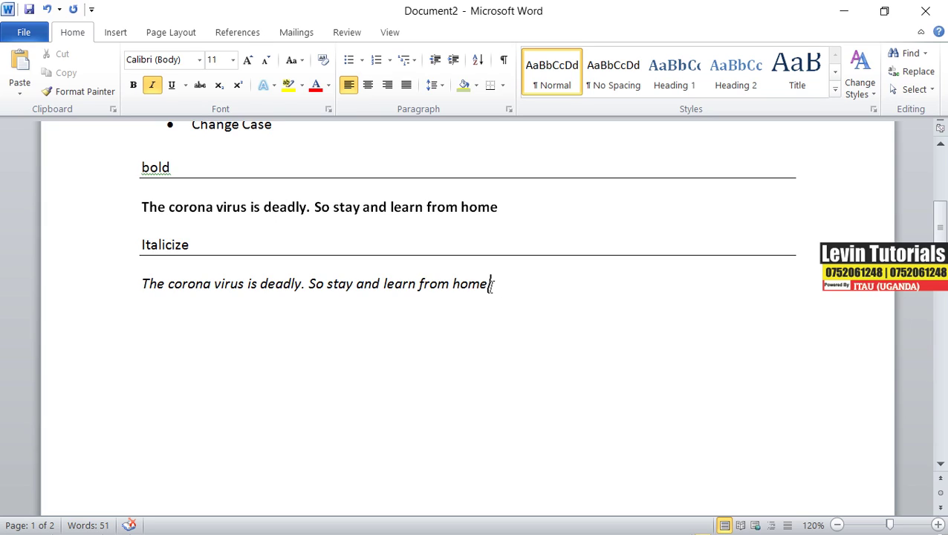
{"action": "type", "text": "ttytyy"}
{"action": "left_click", "coordinate": [152, 86]}
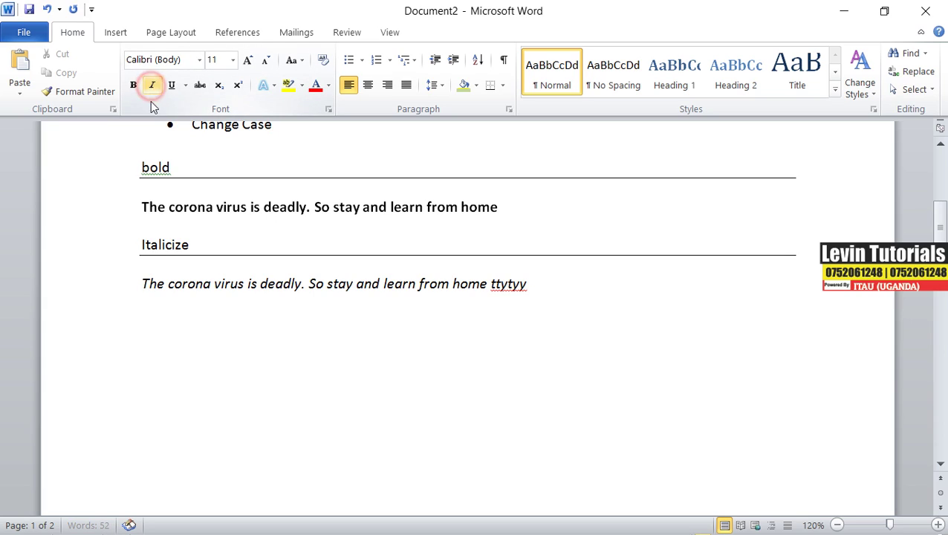
{"action": "type", "text": "tyyuu"}
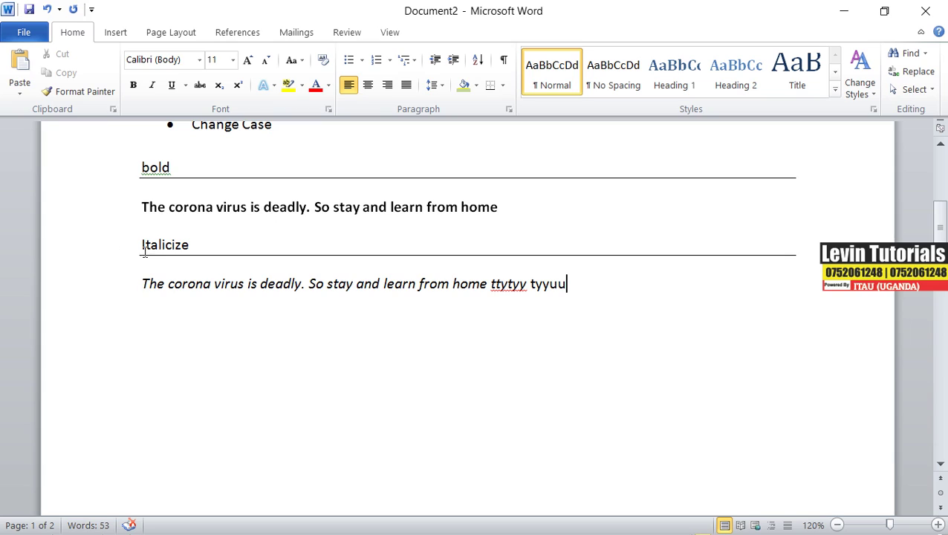
- Make the Italicize heading italic and the 'bold' heading bold, then start a new line
{"action": "left_click", "coordinate": [127, 244]}
{"action": "left_click", "coordinate": [149, 86]}
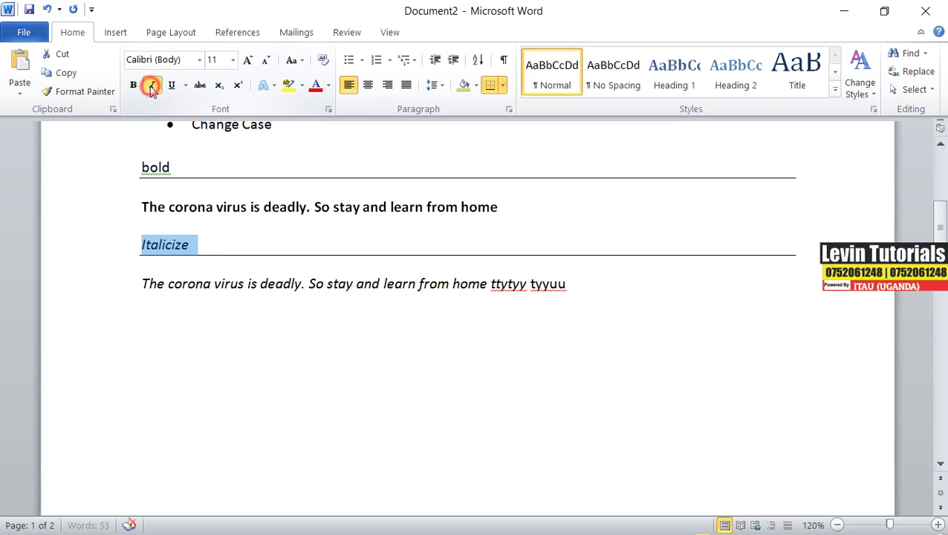
{"action": "left_click", "coordinate": [193, 242]}
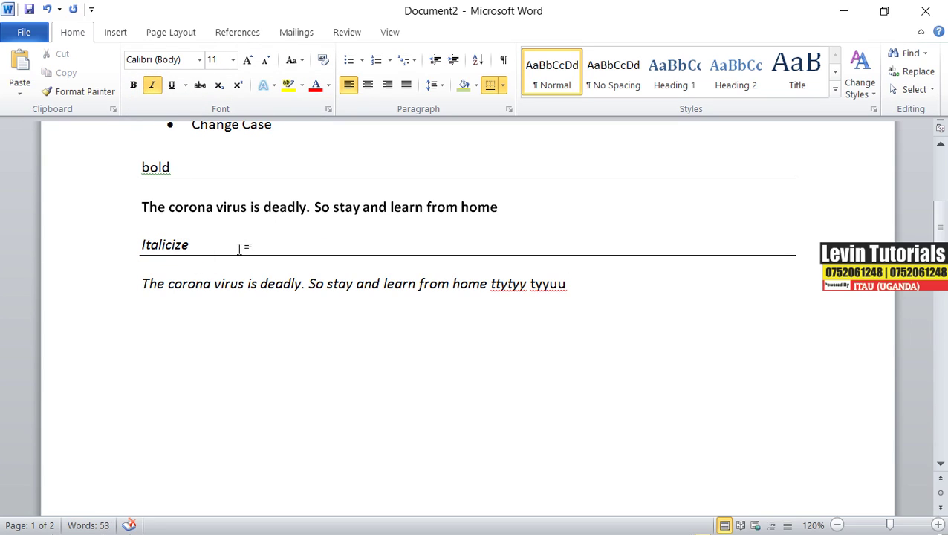
{"action": "left_click_drag", "start_coordinate": [179, 169], "coordinate": [121, 175]}
{"action": "left_click", "coordinate": [132, 84]}
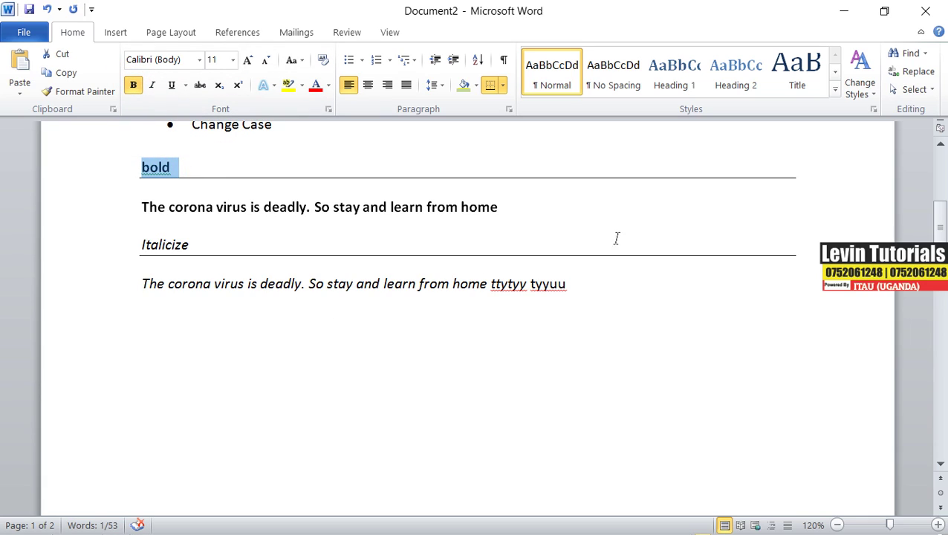
{"action": "left_click", "coordinate": [586, 291]}
{"action": "key", "text": "Return"}
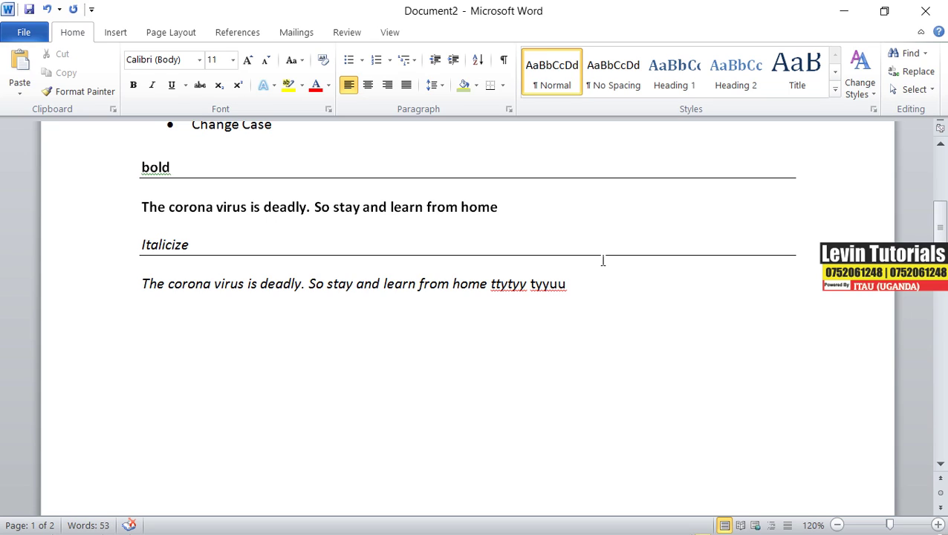
- Type the heading 'underline' and correct it to 'Underline' via the spelling suggestion
{"action": "scroll", "coordinate": [607, 318], "scroll_direction": "up", "scroll_amount": 5}
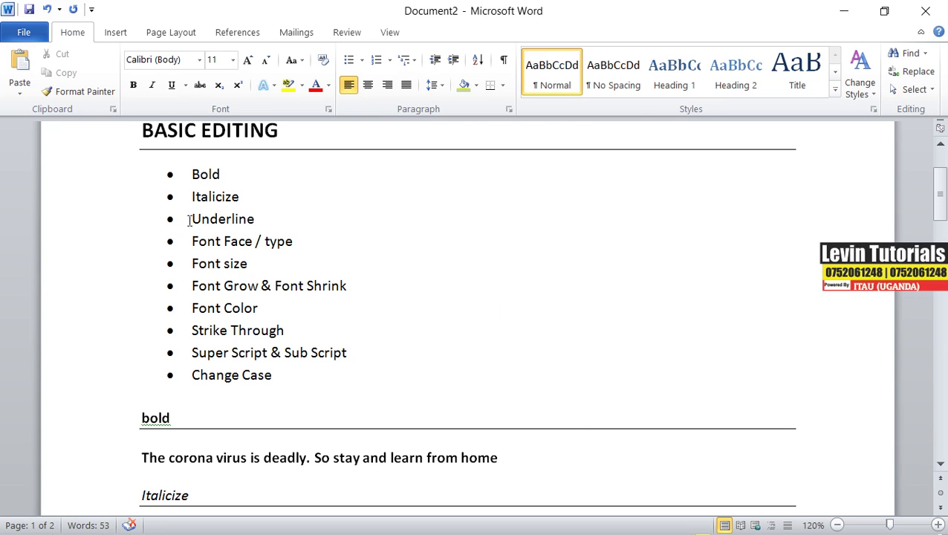
{"action": "scroll", "coordinate": [201, 375], "scroll_direction": "down", "scroll_amount": 5}
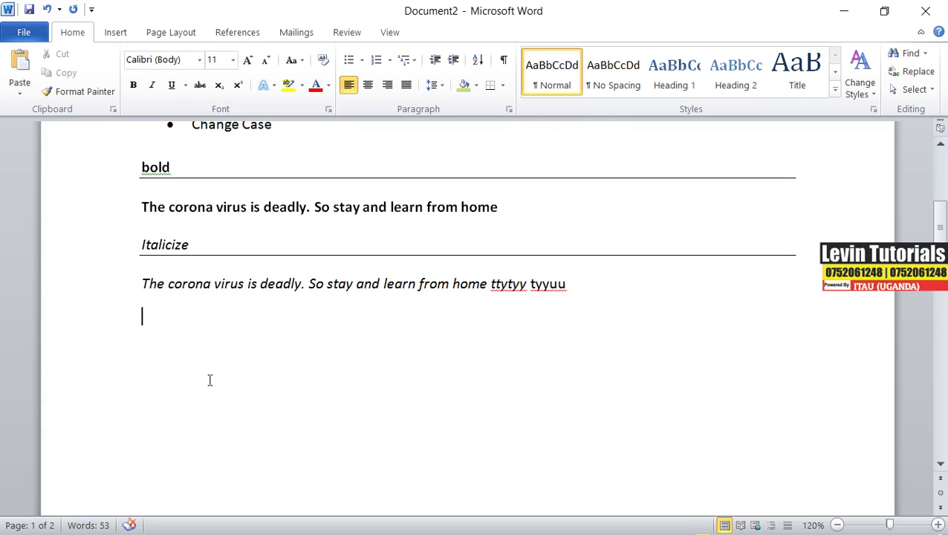
{"action": "type", "text": "underli"}
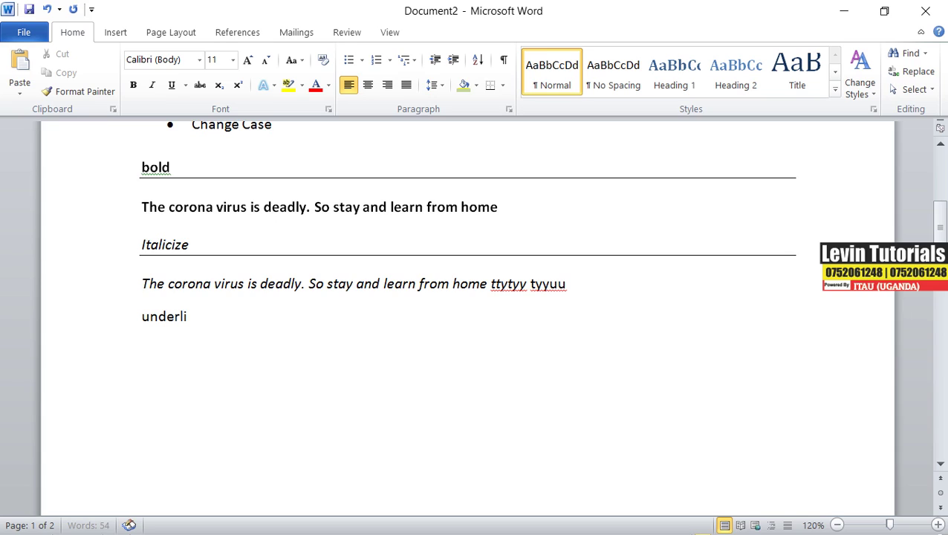
{"action": "type", "text": "ne"}
{"action": "left_click", "coordinate": [199, 364]}
{"action": "right_click", "coordinate": [175, 319]}
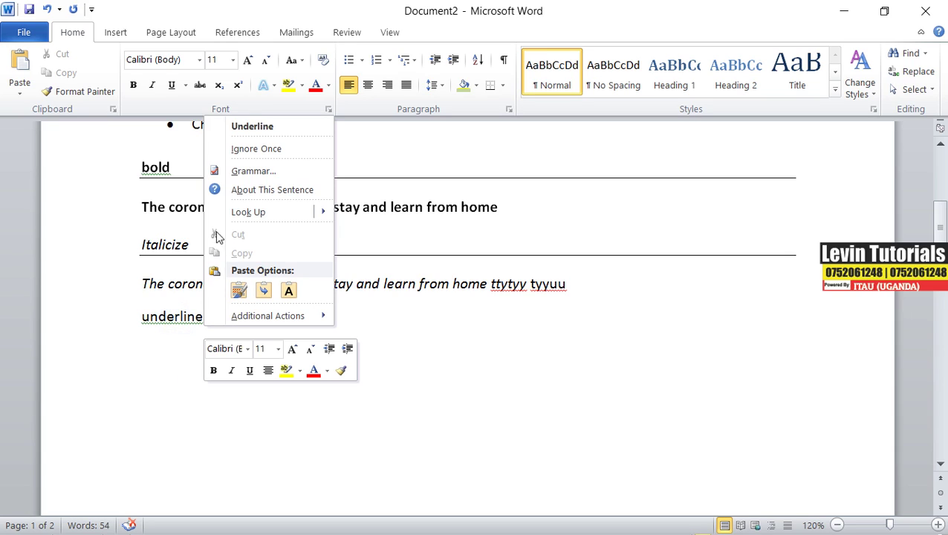
{"action": "left_click", "coordinate": [248, 122]}
- Rule off the Underline heading with a bottom border line
{"action": "left_click_drag", "start_coordinate": [215, 318], "coordinate": [131, 322]}
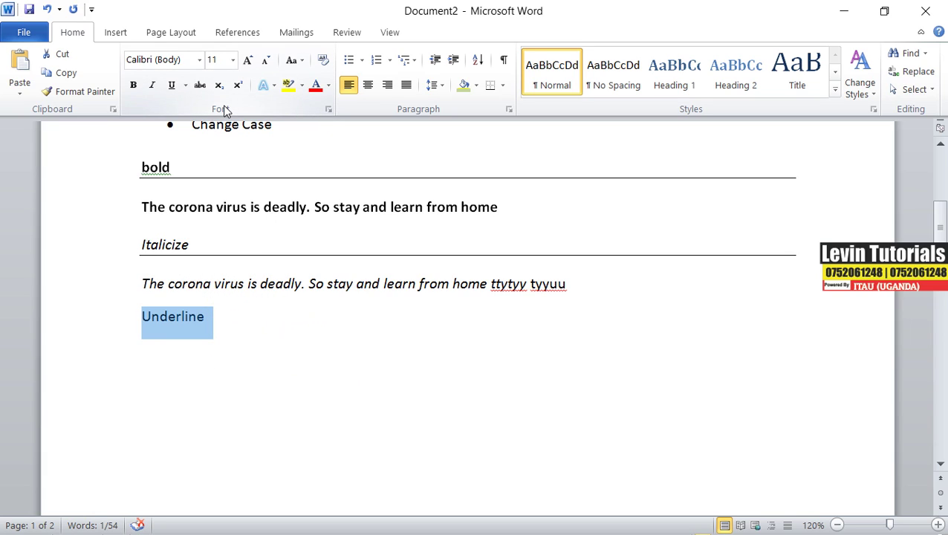
{"action": "left_click", "coordinate": [492, 88]}
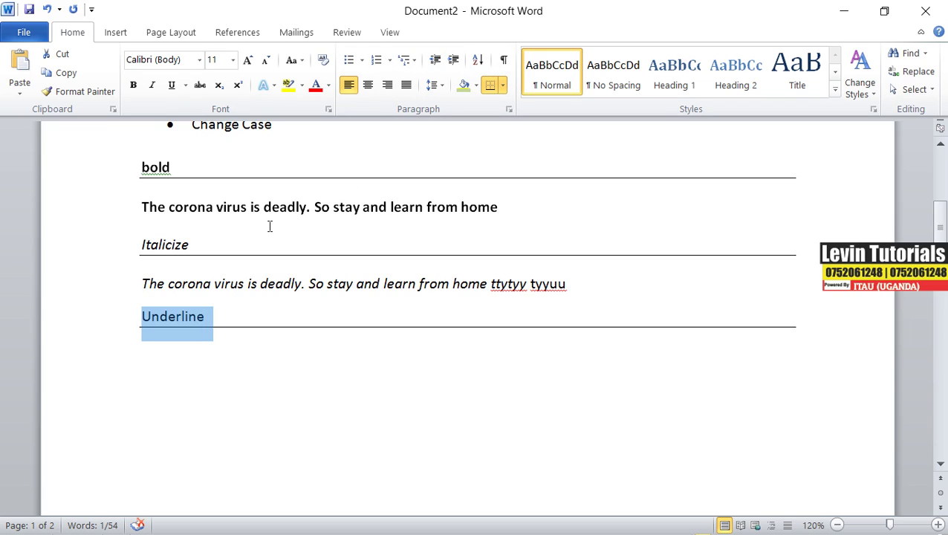
{"action": "key", "text": "ctrl+z"}
{"action": "left_click", "coordinate": [152, 359]}
{"action": "double_click", "coordinate": [148, 362]}
{"action": "left_click", "coordinate": [145, 355]}
{"action": "left_click_drag", "start_coordinate": [141, 319], "coordinate": [235, 317]}
{"action": "left_click", "coordinate": [491, 86]}
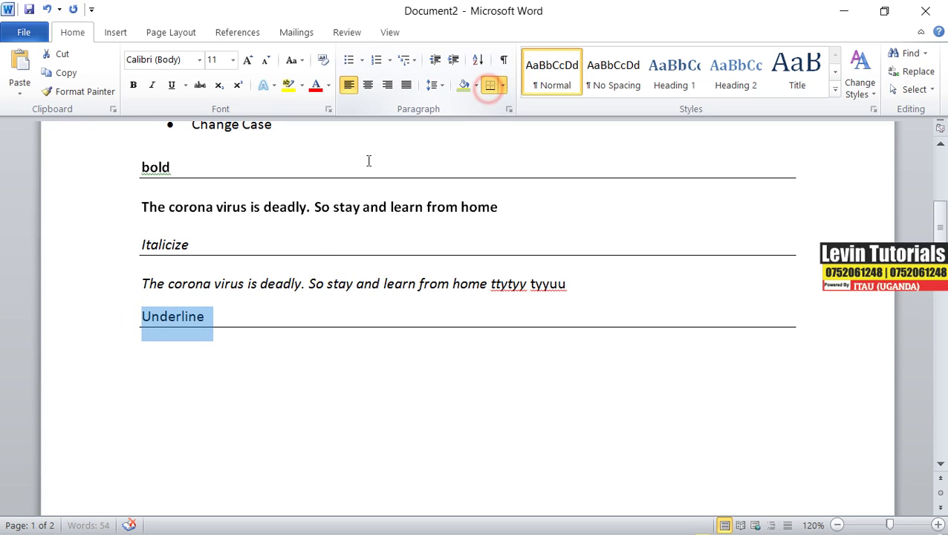
{"action": "left_click", "coordinate": [151, 364]}
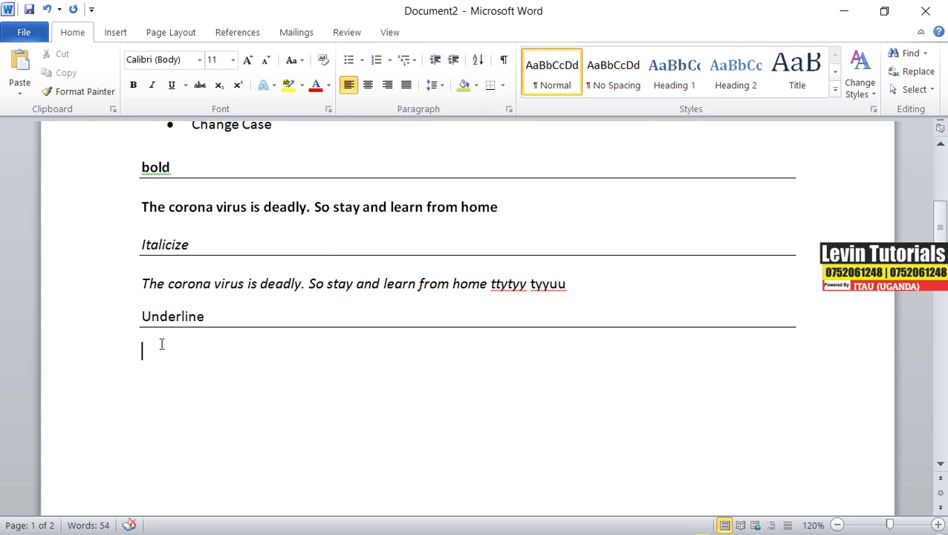
- Paste the corona sentence as plain text on the line below the Underline heading
{"action": "right_click", "coordinate": [156, 353]}
{"action": "left_click", "coordinate": [240, 140]}
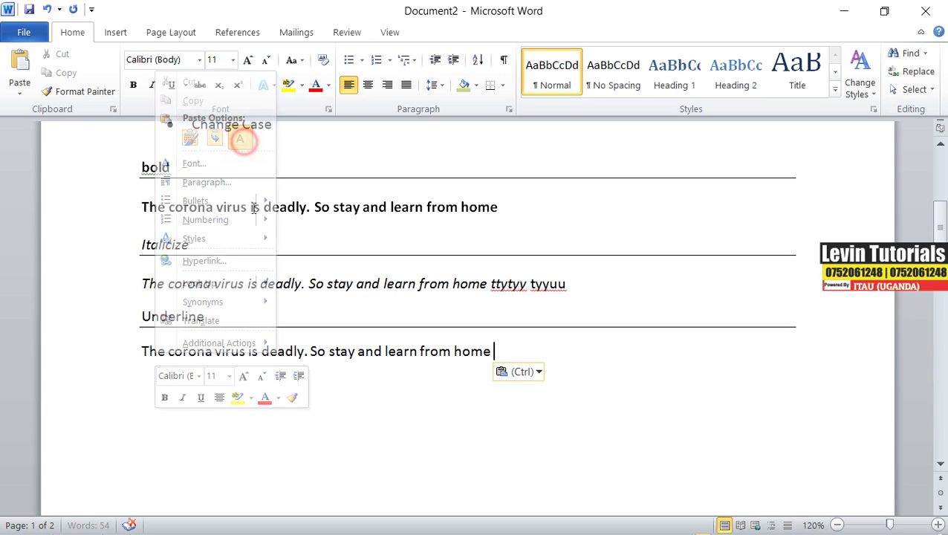
{"action": "left_click", "coordinate": [163, 351]}
{"action": "left_click", "coordinate": [144, 351]}
{"action": "left_click_drag", "start_coordinate": [263, 359], "coordinate": [506, 349]}
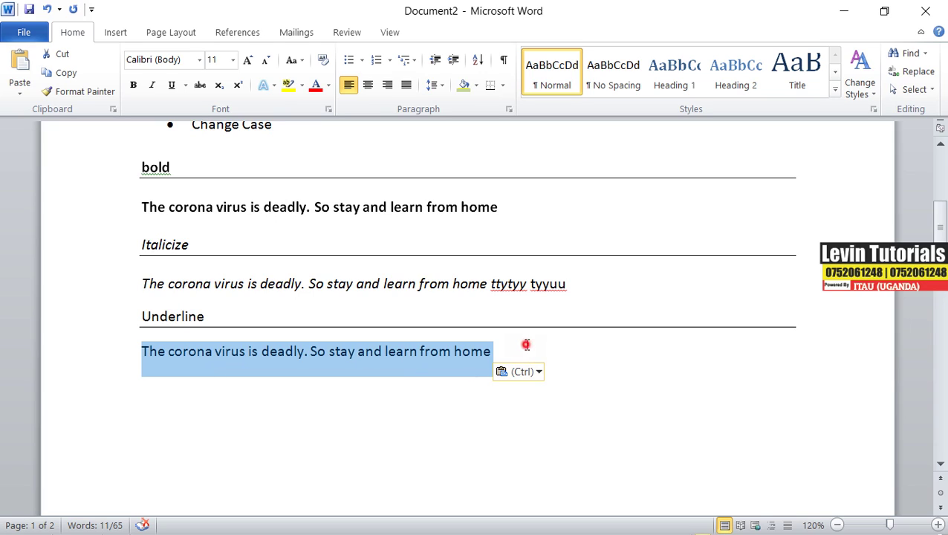
{"action": "left_click", "coordinate": [491, 351]}
- Give the pasted sentence a single underline and start a new paragraph after it
{"action": "left_click_drag", "start_coordinate": [492, 351], "coordinate": [133, 356]}
{"action": "key", "text": "ctrl+c"}
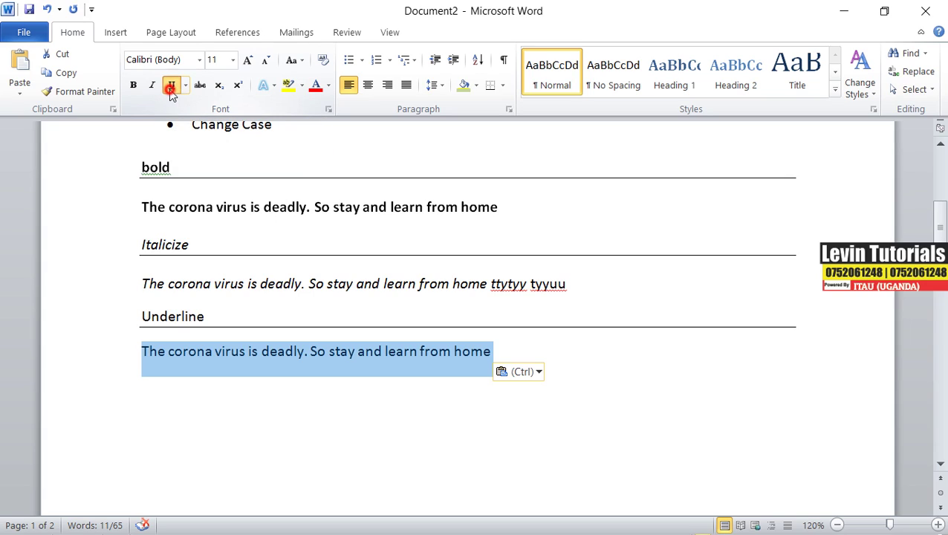
{"action": "left_click", "coordinate": [170, 88]}
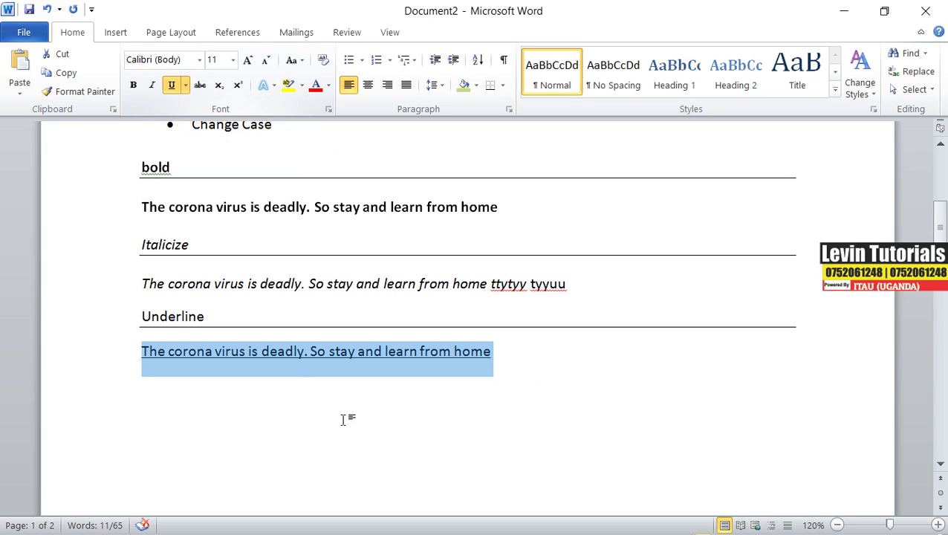
{"action": "left_click", "coordinate": [381, 402]}
{"action": "left_click", "coordinate": [498, 360]}
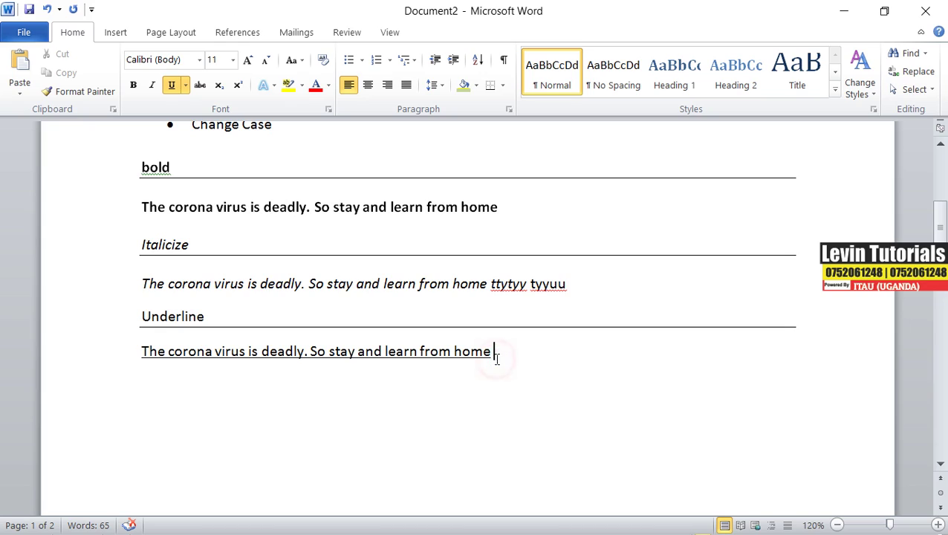
{"action": "key", "text": "Return"}
- Paste another copy of the corona sentence, remove its bold, and give it a wavy underline
{"action": "key", "text": "ctrl+v"}
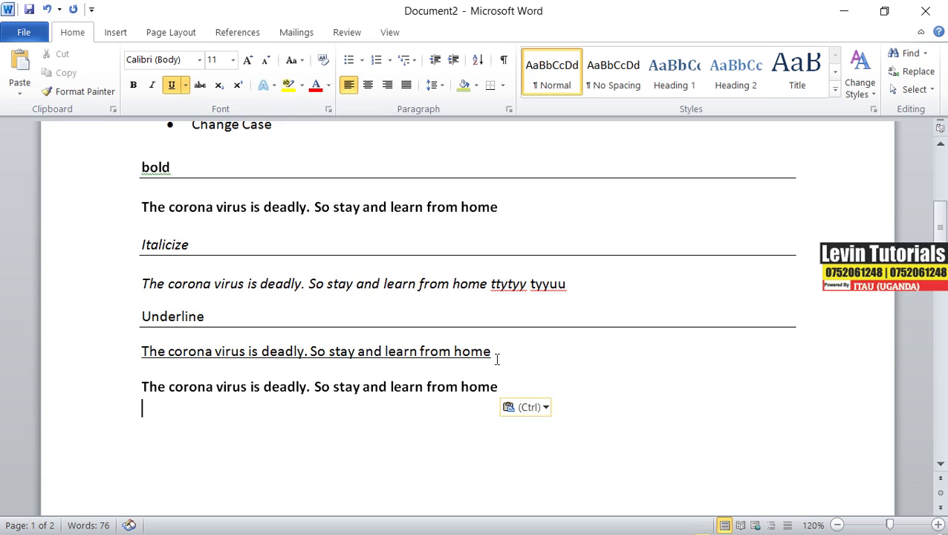
{"action": "left_click_drag", "start_coordinate": [506, 385], "coordinate": [133, 385]}
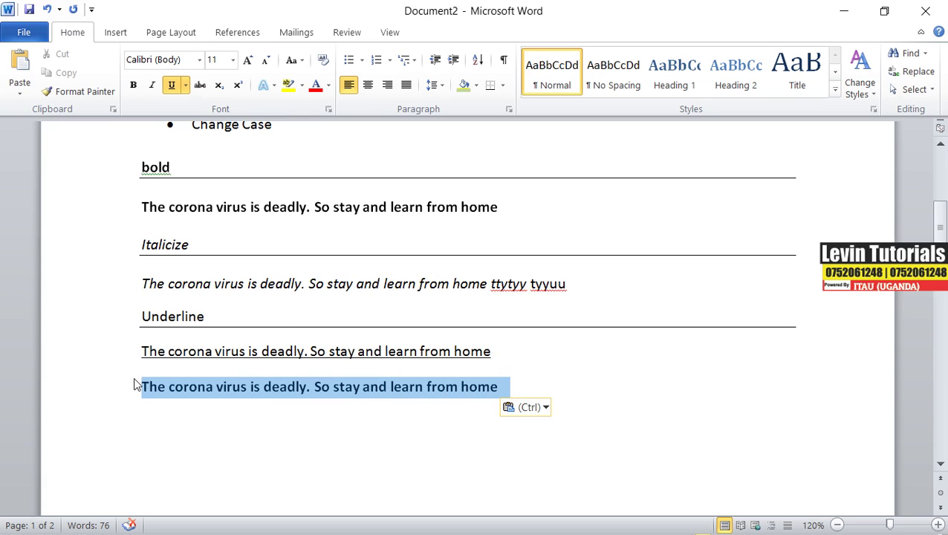
{"action": "left_click", "coordinate": [133, 84]}
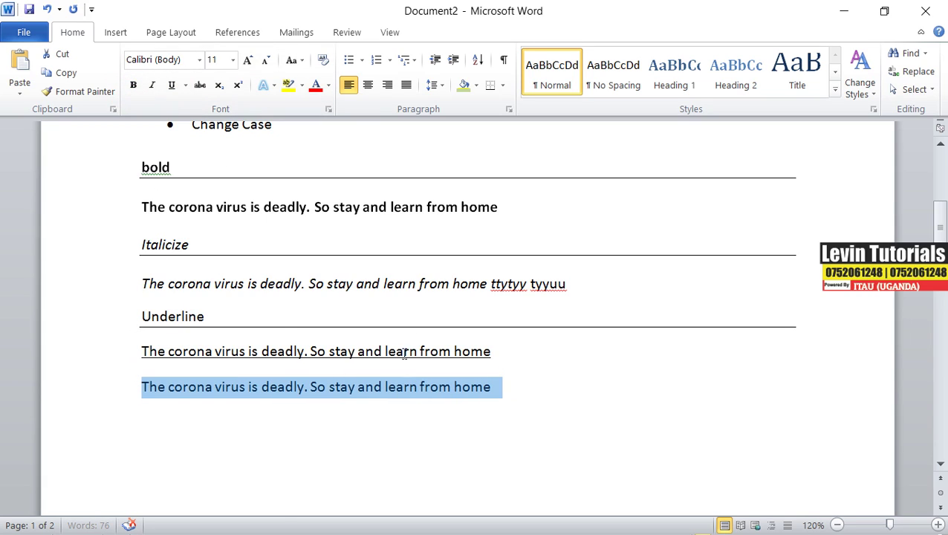
{"action": "left_click", "coordinate": [186, 86]}
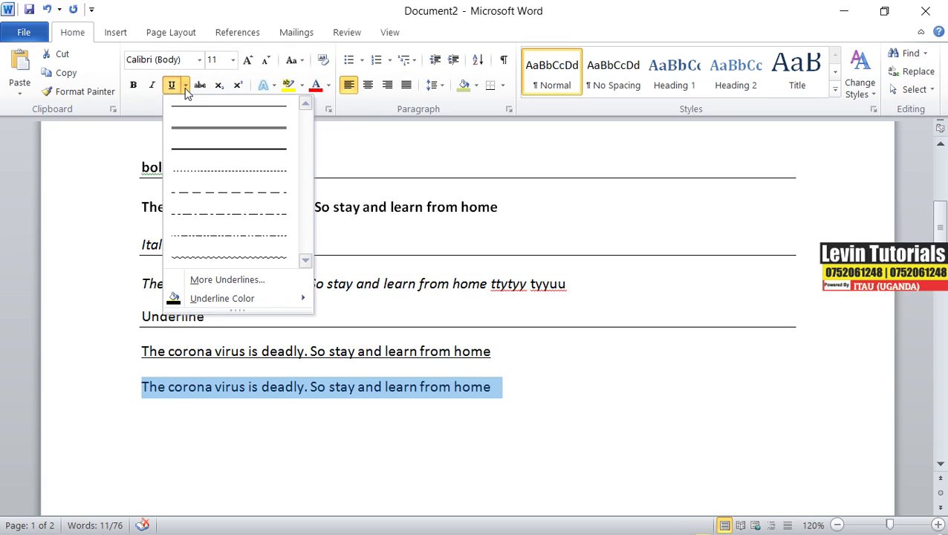
{"action": "left_click", "coordinate": [293, 17]}
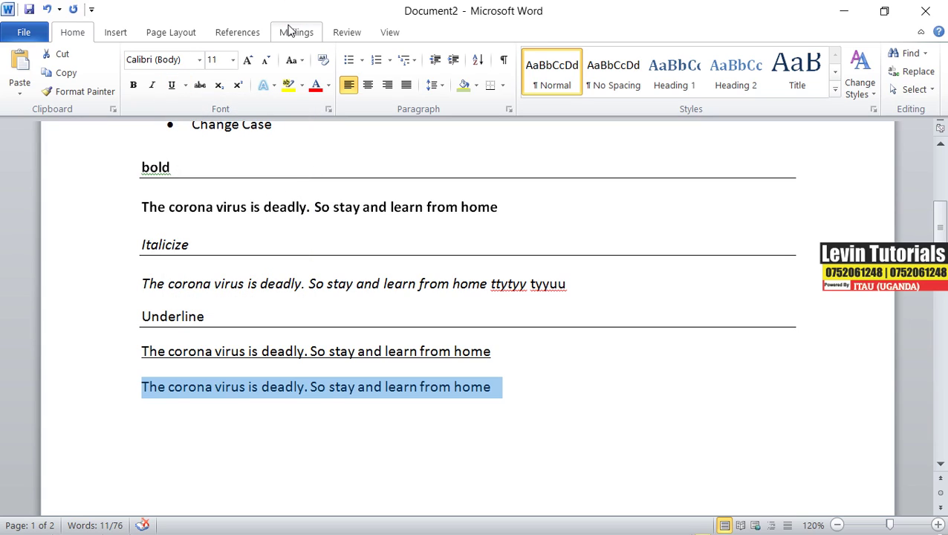
{"action": "left_click", "coordinate": [187, 87]}
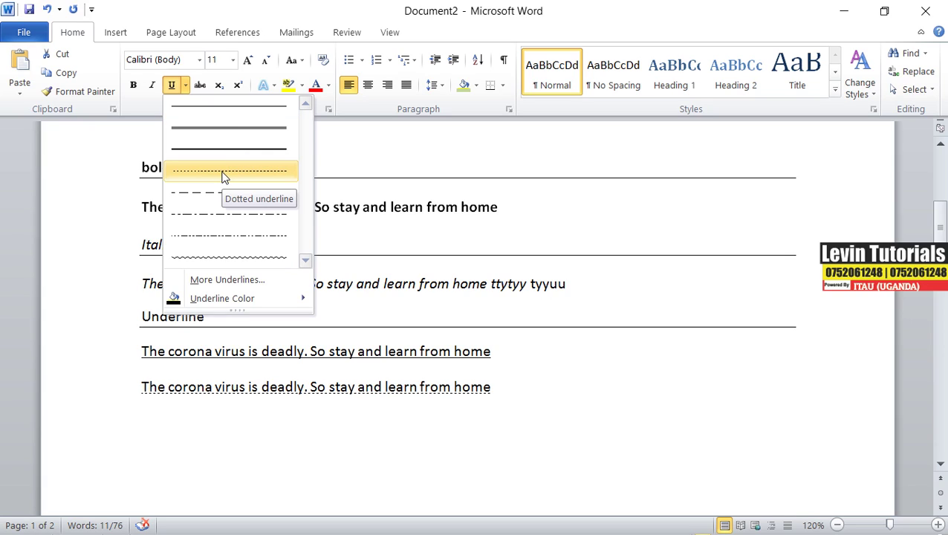
{"action": "left_click", "coordinate": [184, 84]}
{"action": "left_click", "coordinate": [184, 84]}
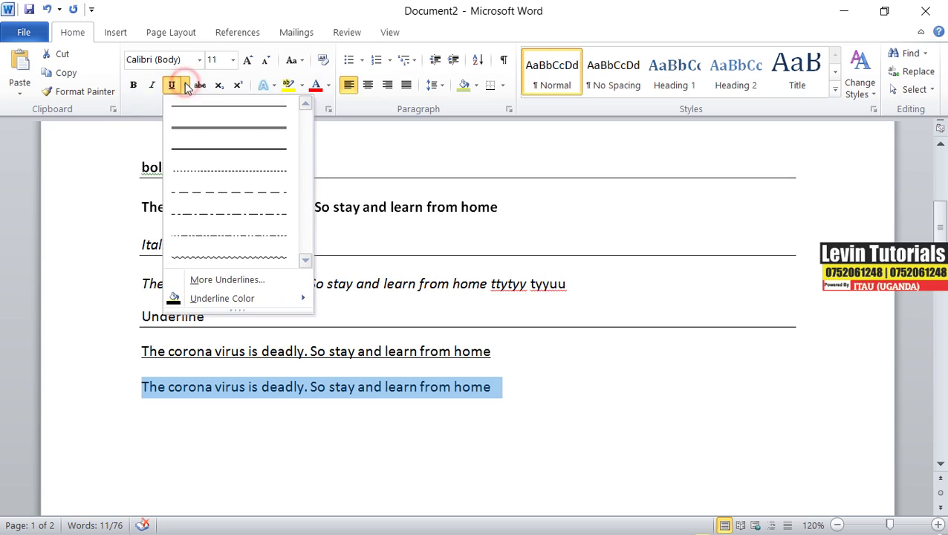
{"action": "left_click", "coordinate": [208, 258]}
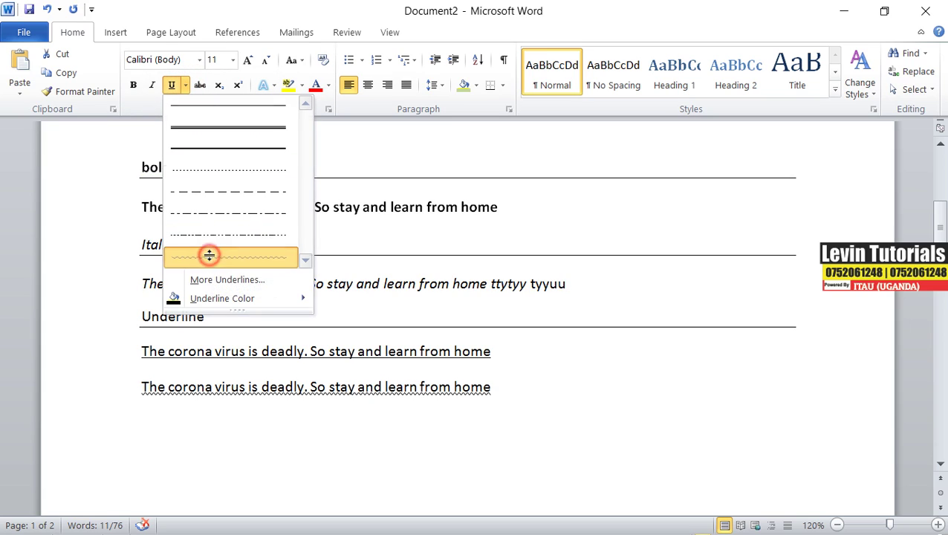
{"action": "left_click", "coordinate": [504, 394]}
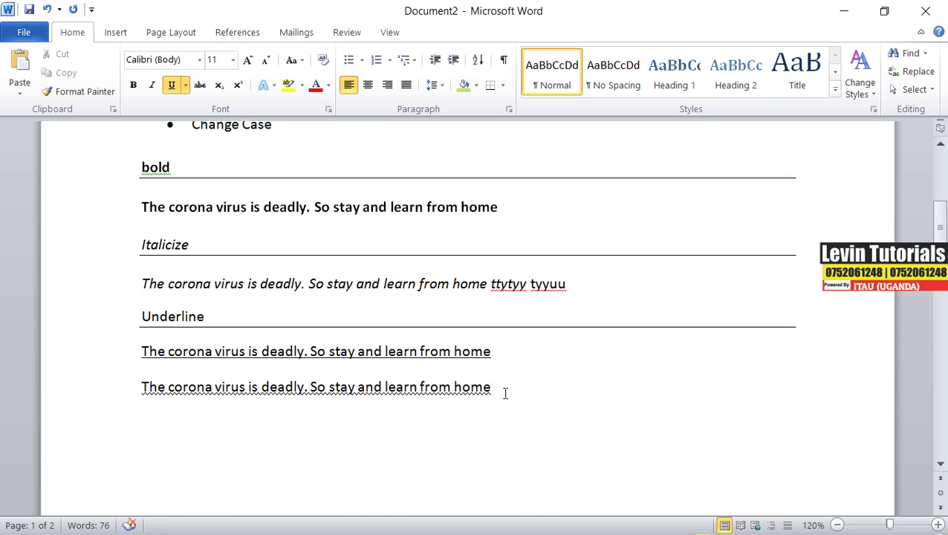
- Paste a plain-text copy on a new line and give it a double underline
{"action": "key", "text": "Return"}
{"action": "right_click", "coordinate": [142, 405]}
{"action": "left_click", "coordinate": [231, 190]}
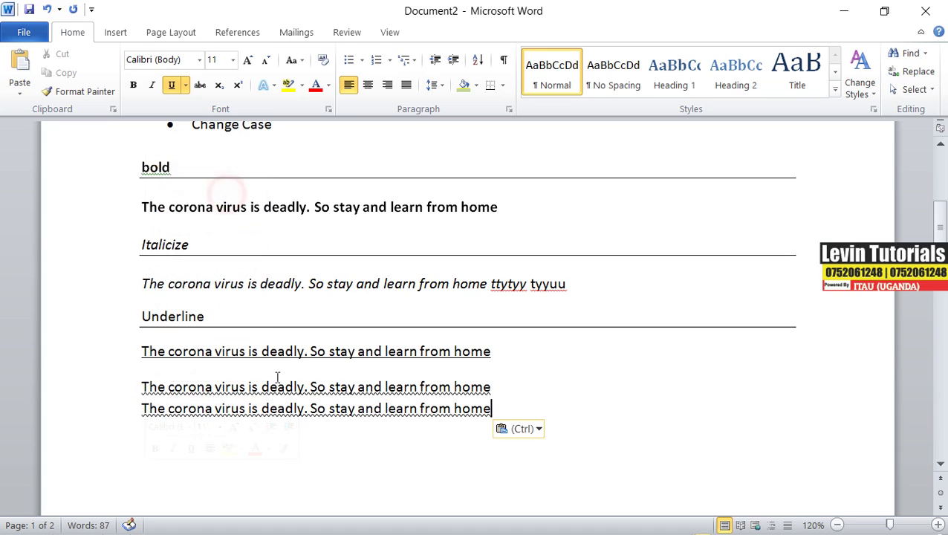
{"action": "left_click_drag", "start_coordinate": [498, 408], "coordinate": [139, 408]}
{"action": "key", "text": "ctrl+c"}
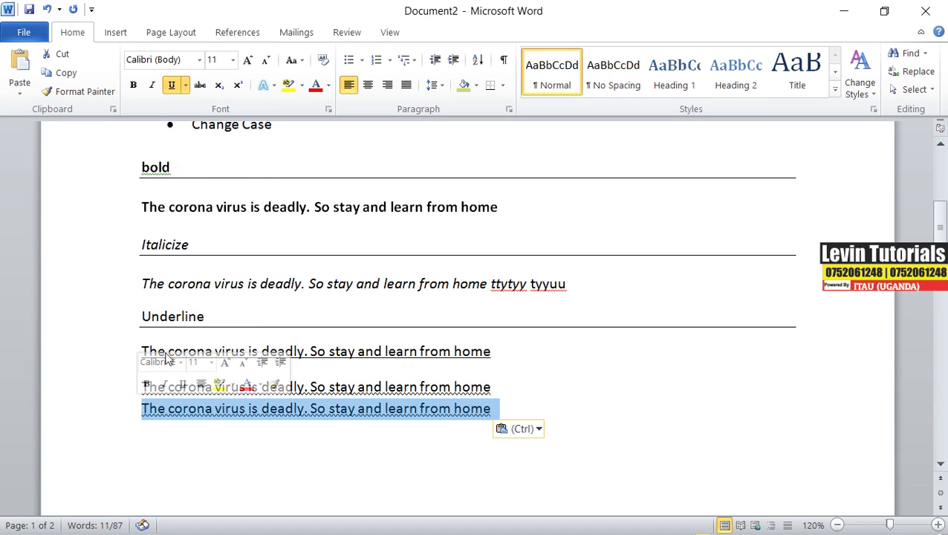
{"action": "left_click", "coordinate": [186, 84]}
{"action": "left_click", "coordinate": [191, 127]}
{"action": "left_click", "coordinate": [504, 418]}
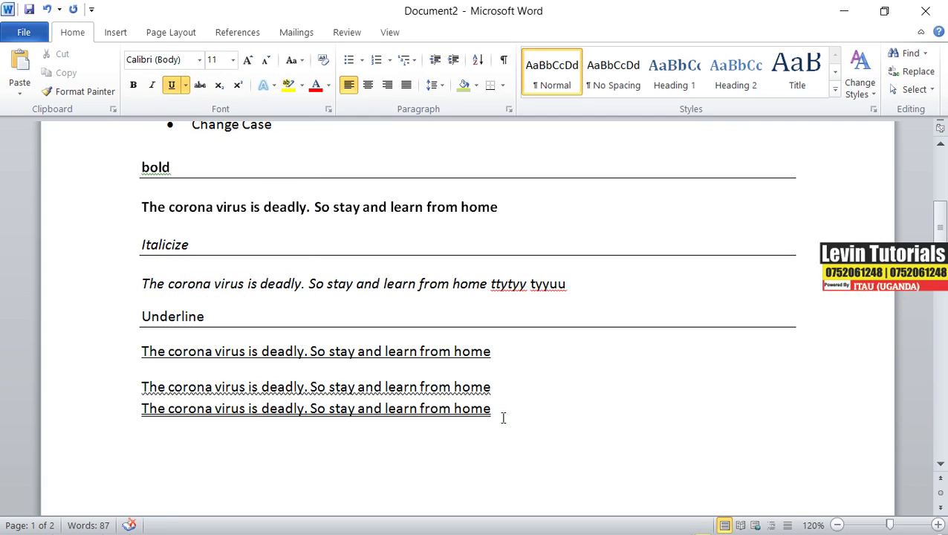
- Paste a third copy on a new line with a dotted underline, then leave an empty line
{"action": "key", "text": "Return"}
{"action": "right_click", "coordinate": [150, 431]}
{"action": "left_click", "coordinate": [235, 216]}
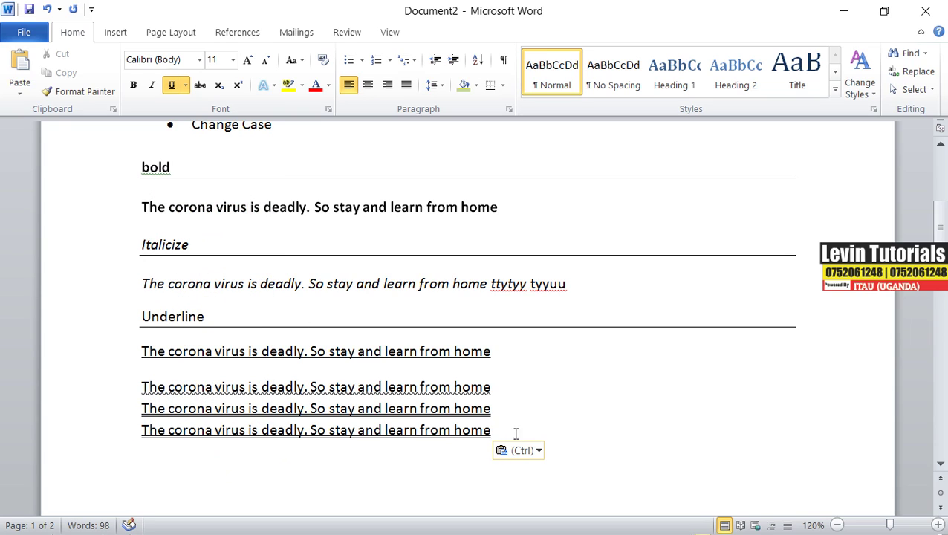
{"action": "left_click_drag", "start_coordinate": [495, 430], "coordinate": [138, 431]}
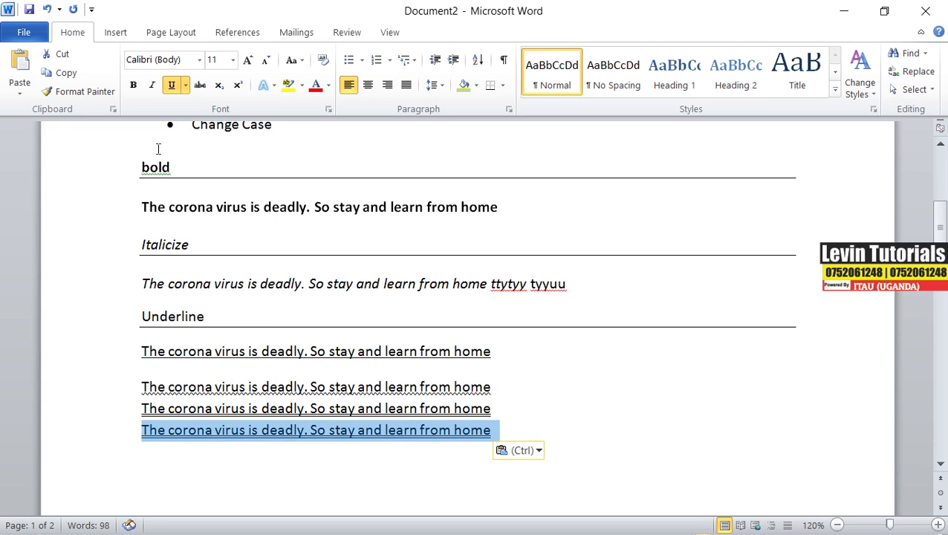
{"action": "left_click", "coordinate": [185, 85]}
{"action": "left_click", "coordinate": [194, 172]}
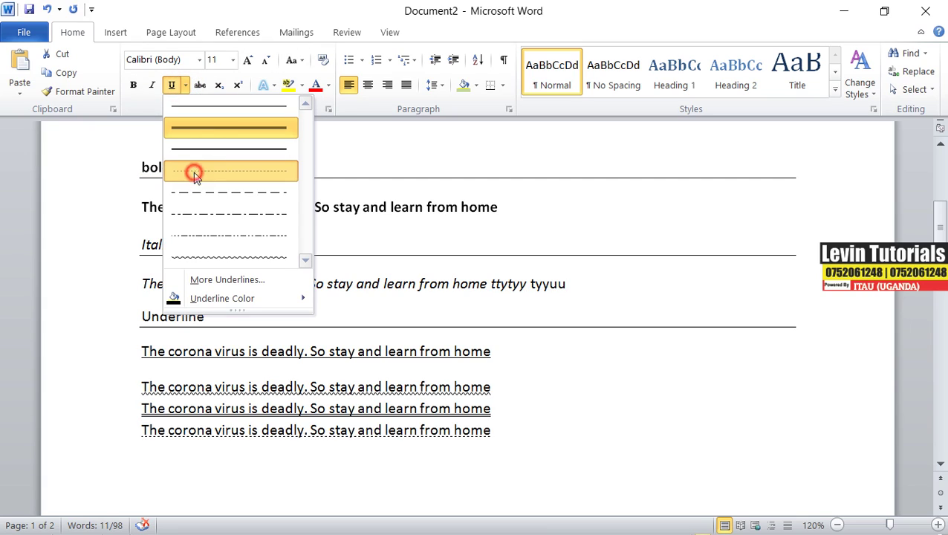
{"action": "left_click", "coordinate": [505, 440]}
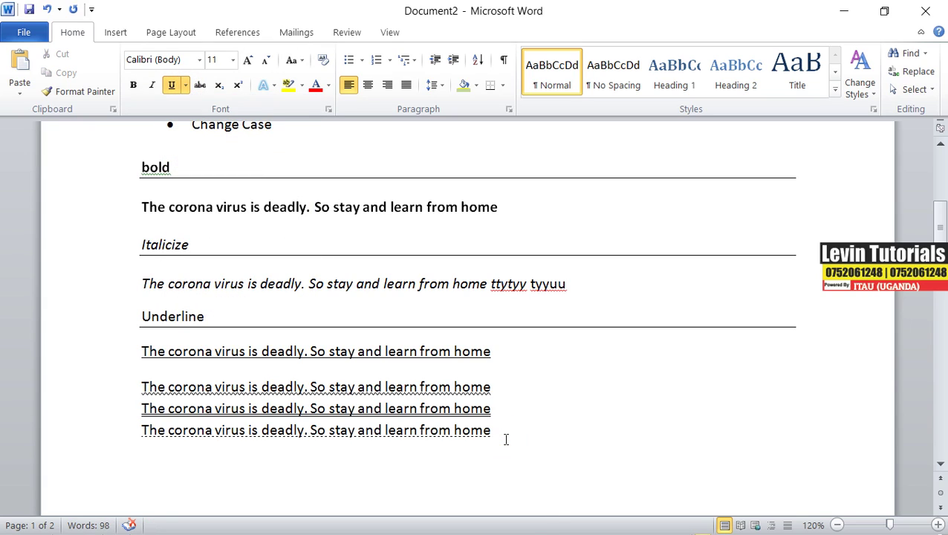
{"action": "key", "text": "Return"}
{"action": "type", "text": "rtyuiyuuy"}
{"action": "key", "text": "BackSpace"}
{"action": "key", "text": "BackSpace"}
{"action": "key", "text": "BackSpace"}
{"action": "key", "text": "BackSpace"}
{"action": "key", "text": "BackSpace"}
{"action": "key", "text": "BackSpace"}
{"action": "key", "text": "BackSpace"}
{"action": "key", "text": "BackSpace"}
{"action": "key", "text": "BackSpace"}
- Type a 'font face' heading on a new line below the underlined example sentences
{"action": "left_click", "coordinate": [172, 86]}
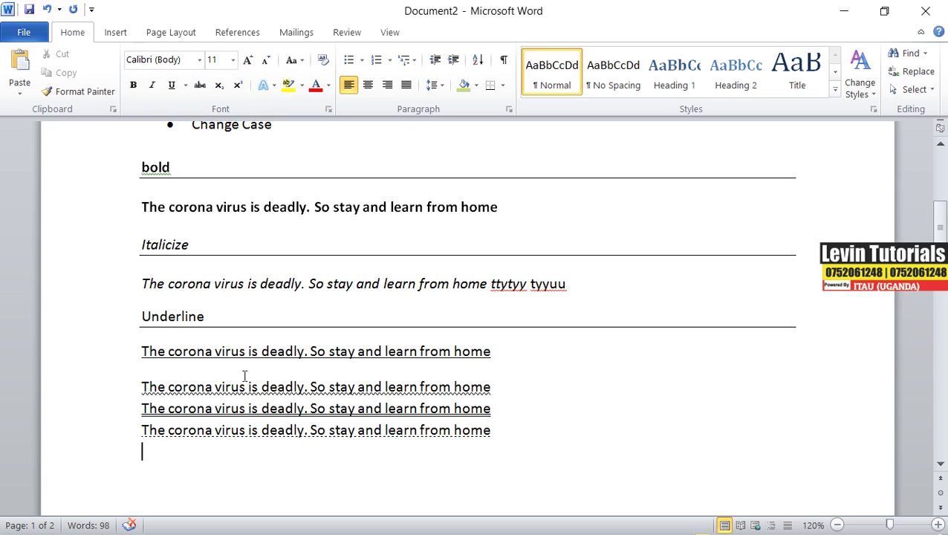
{"action": "scroll", "coordinate": [245, 376], "scroll_direction": "down", "scroll_amount": 3}
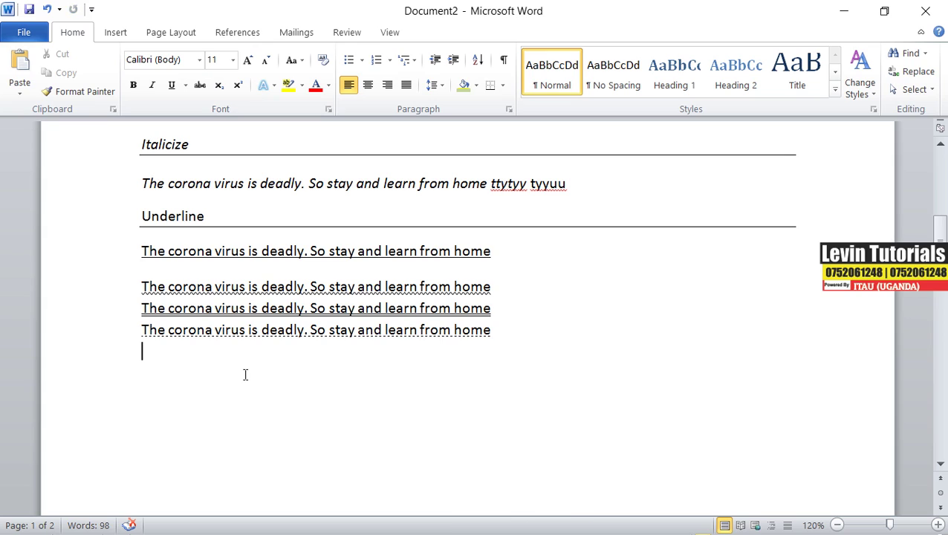
{"action": "key", "text": "Return"}
{"action": "scroll", "coordinate": [212, 331], "scroll_direction": "up", "scroll_amount": 13}
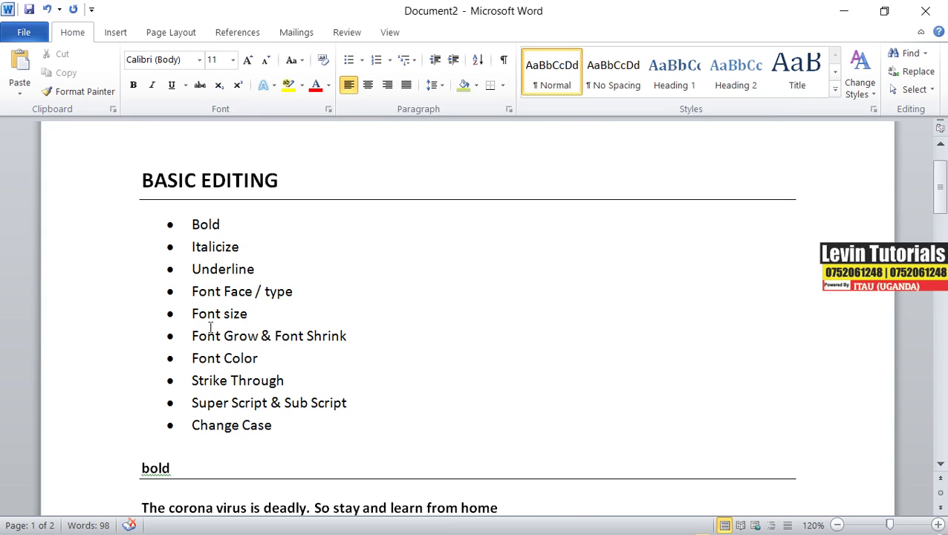
{"action": "left_click_drag", "start_coordinate": [294, 292], "coordinate": [191, 291]}
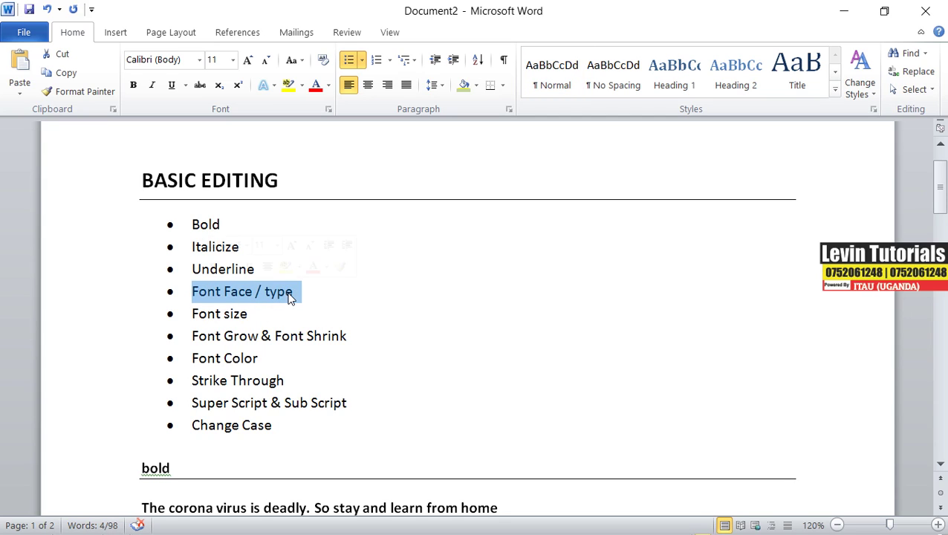
{"action": "scroll", "coordinate": [284, 313], "scroll_direction": "down", "scroll_amount": 10}
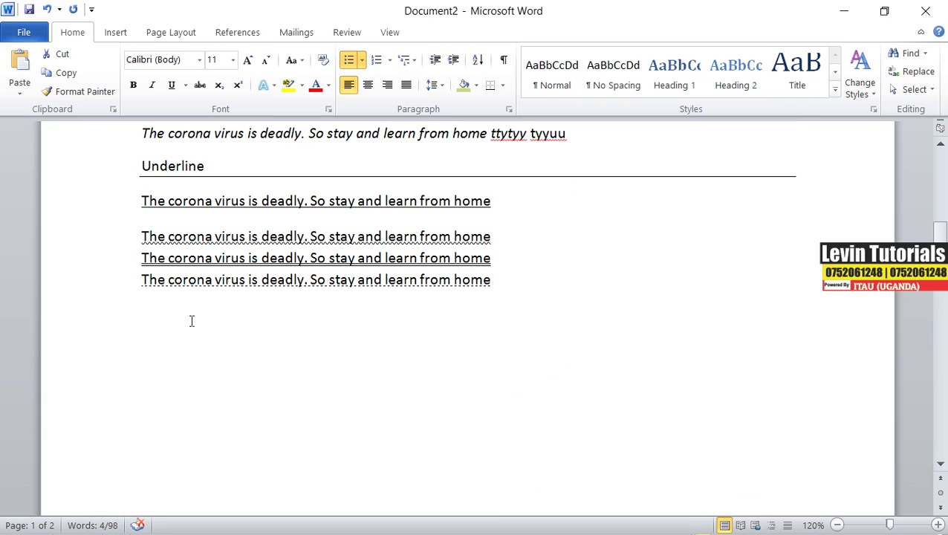
{"action": "left_click", "coordinate": [161, 313]}
{"action": "type", "text": "f"}
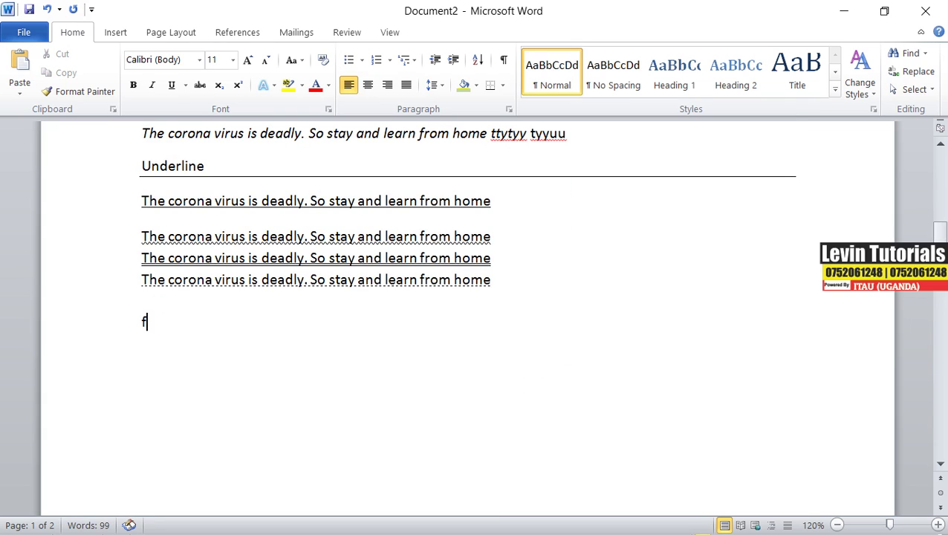
{"action": "type", "text": "ont face"}
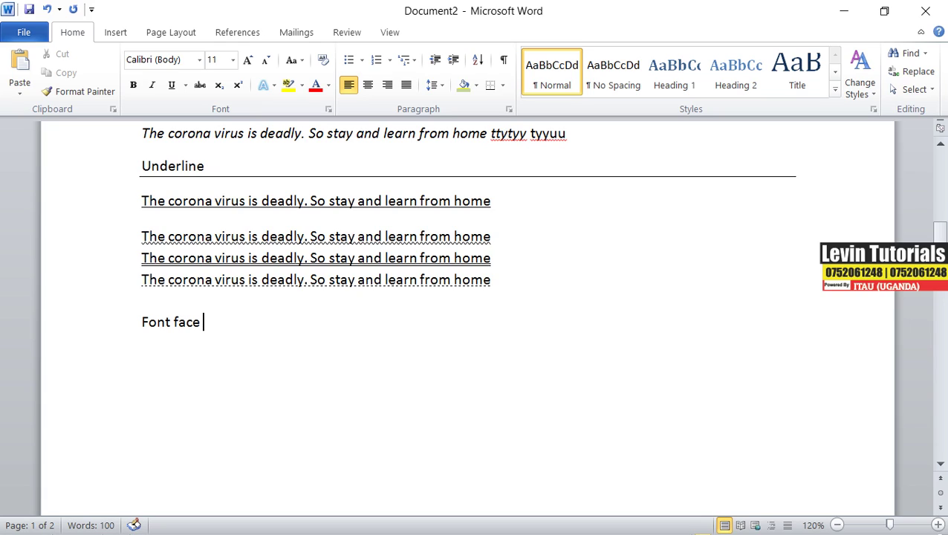
{"action": "left_click", "coordinate": [125, 324]}
{"action": "left_click", "coordinate": [143, 343]}
{"action": "left_click_drag", "start_coordinate": [139, 321], "coordinate": [218, 324]}
{"action": "left_click", "coordinate": [187, 356]}
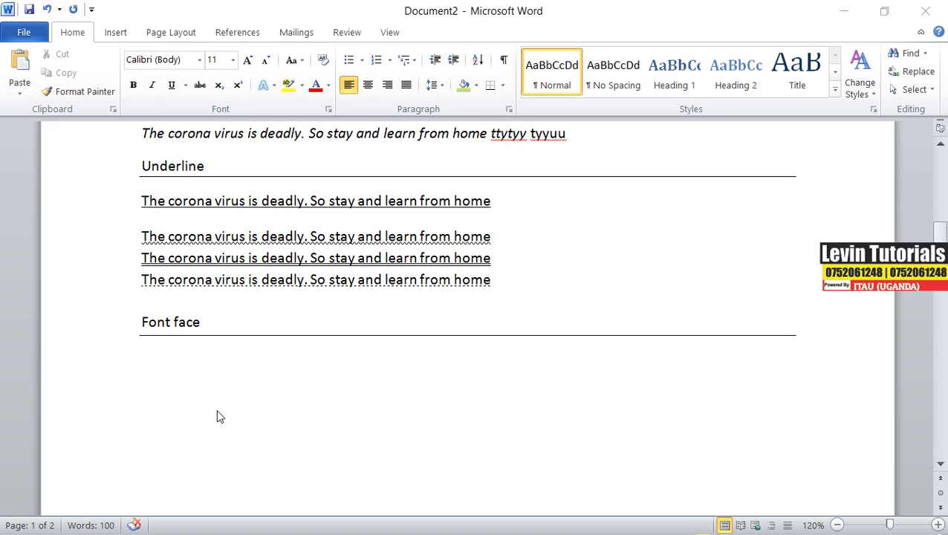
- Paste the sample sentence under Font face, remove its bold, and set it in Algerian
{"action": "left_click", "coordinate": [151, 360]}
{"action": "type", "text": "The corona virus is deadly. So stay and learn from home"}
{"action": "left_click", "coordinate": [140, 348]}
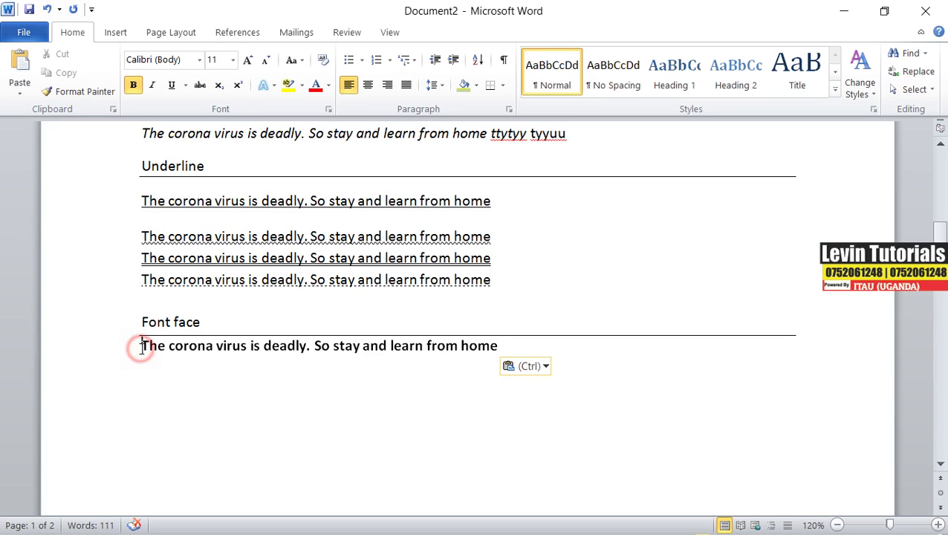
{"action": "key", "text": "Return"}
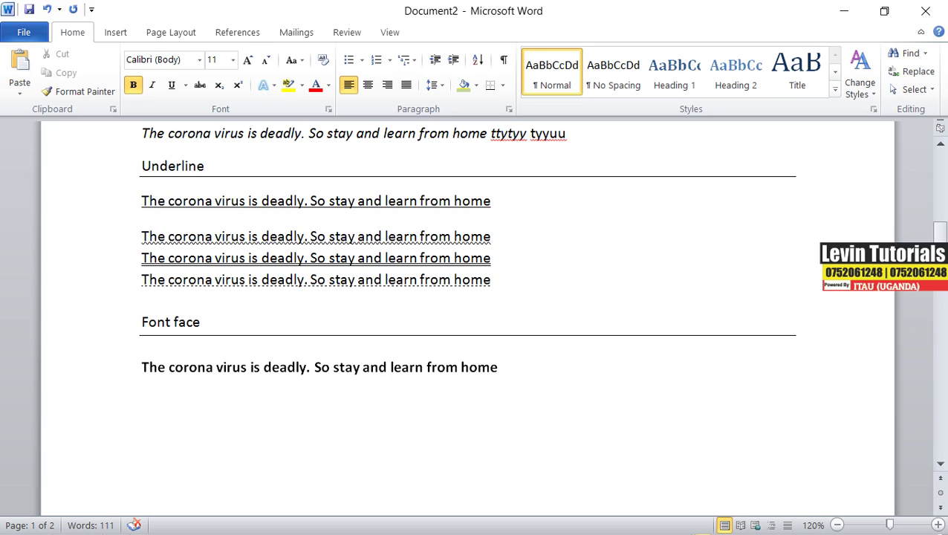
{"action": "left_click", "coordinate": [506, 367]}
{"action": "left_click_drag", "start_coordinate": [506, 367], "coordinate": [131, 370]}
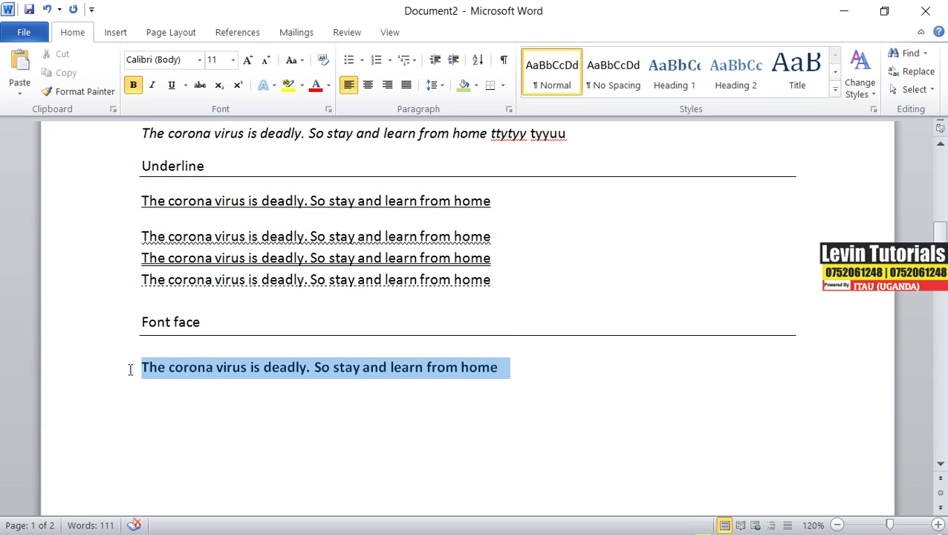
{"action": "left_click", "coordinate": [133, 85]}
{"action": "left_click", "coordinate": [345, 366]}
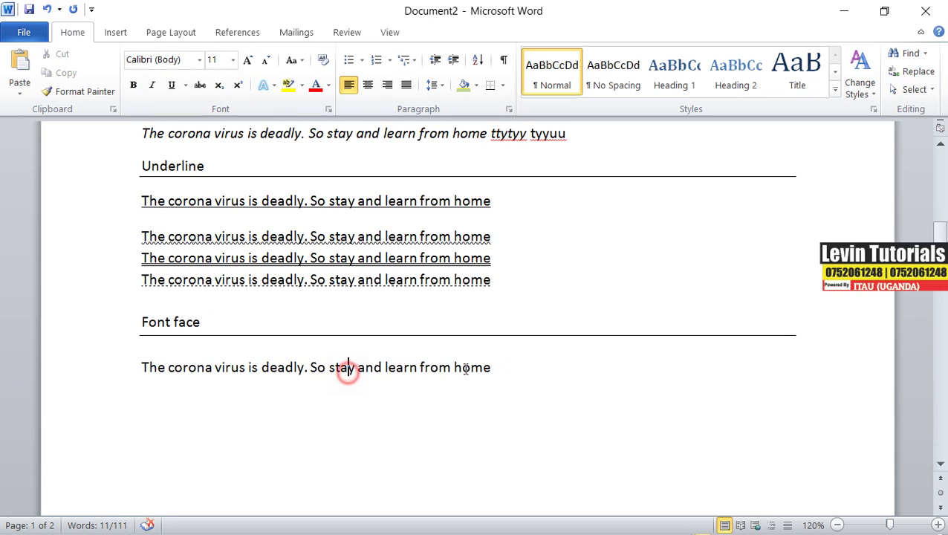
{"action": "left_click_drag", "start_coordinate": [493, 370], "coordinate": [151, 368]}
{"action": "key", "text": "ctrl+c"}
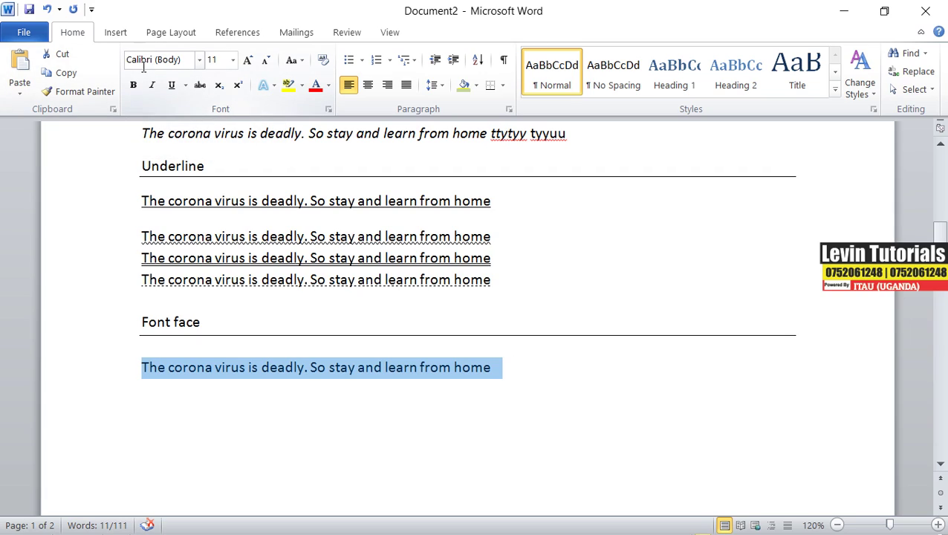
{"action": "left_click", "coordinate": [199, 61]}
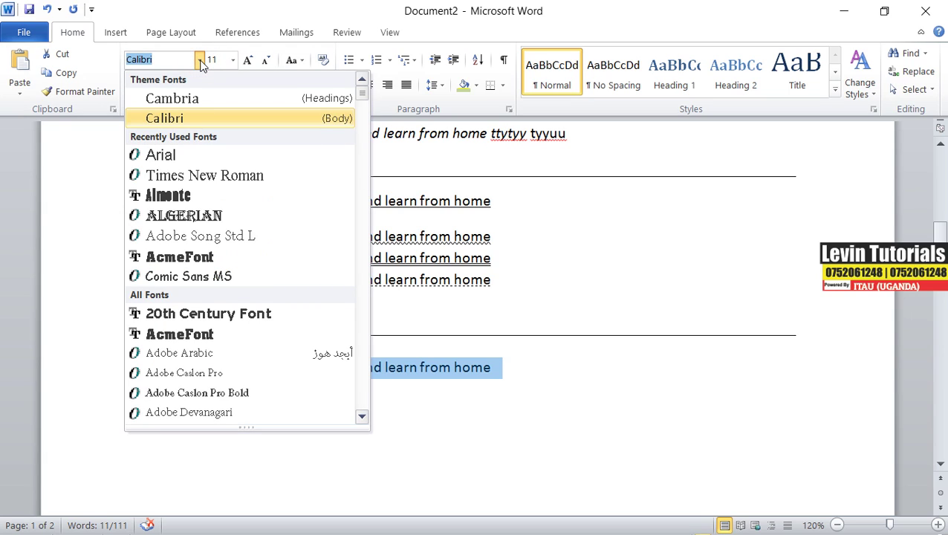
{"action": "left_click", "coordinate": [226, 216]}
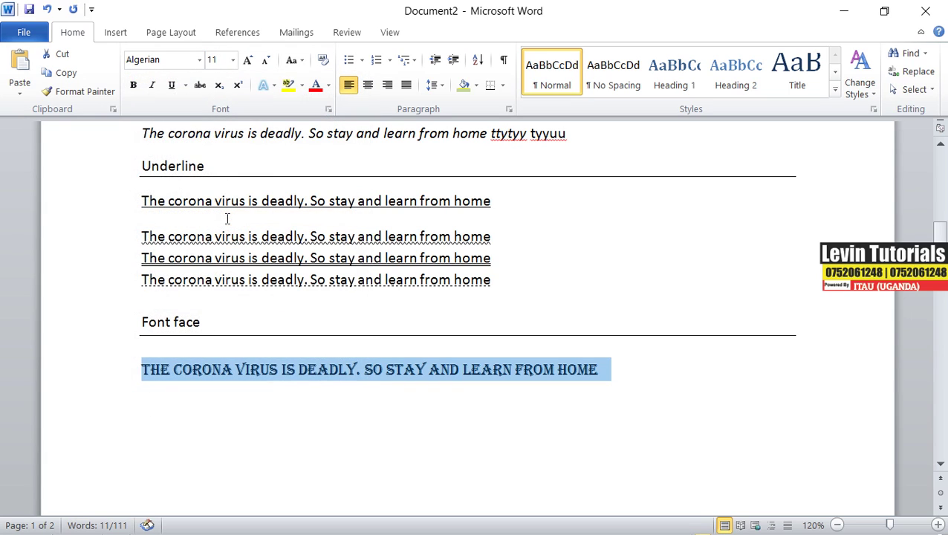
- Paste a second copy on the next line and set it in Times New Roman
{"action": "left_click", "coordinate": [605, 372]}
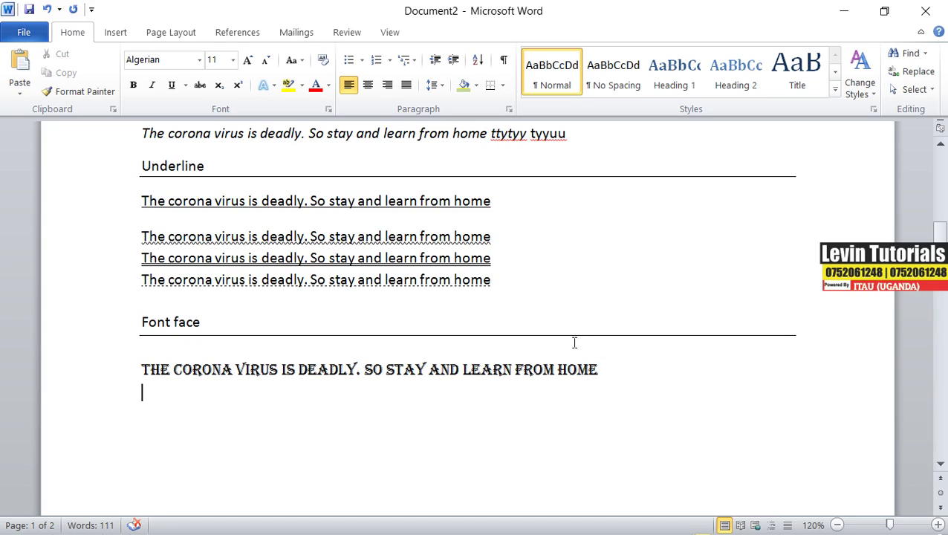
{"action": "key", "text": "Return"}
{"action": "key", "text": "ctrl+v"}
{"action": "left_click_drag", "start_coordinate": [501, 392], "coordinate": [142, 391]}
{"action": "left_click", "coordinate": [199, 60]}
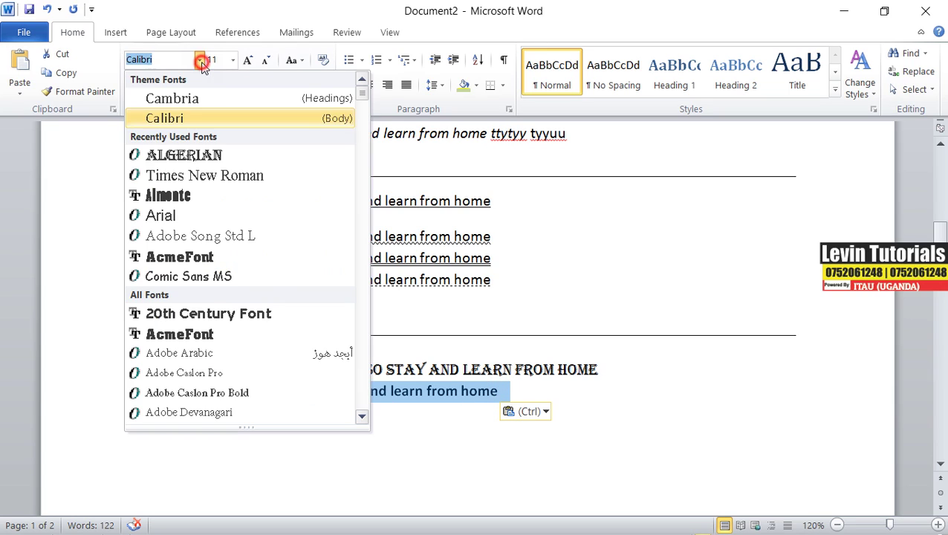
{"action": "left_click", "coordinate": [182, 177]}
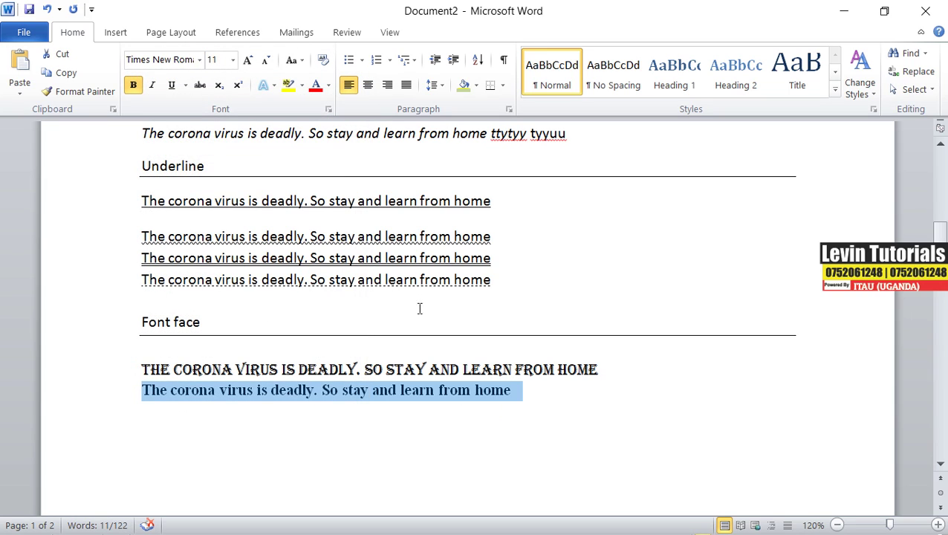
- Paste a third copy in Comic Sans MS, then paste a fourth copy below it
{"action": "left_click", "coordinate": [512, 392]}
{"action": "key", "text": "Return"}
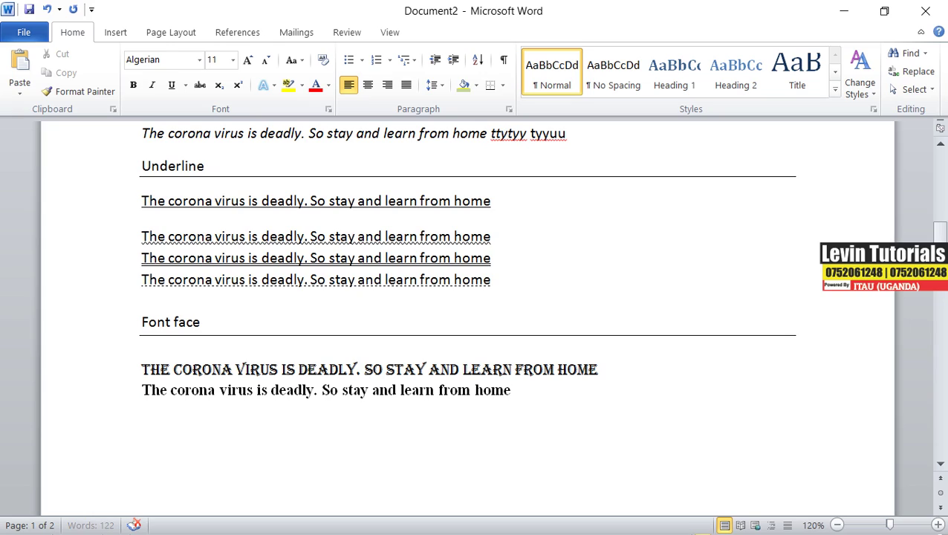
{"action": "key", "text": "ctrl+v"}
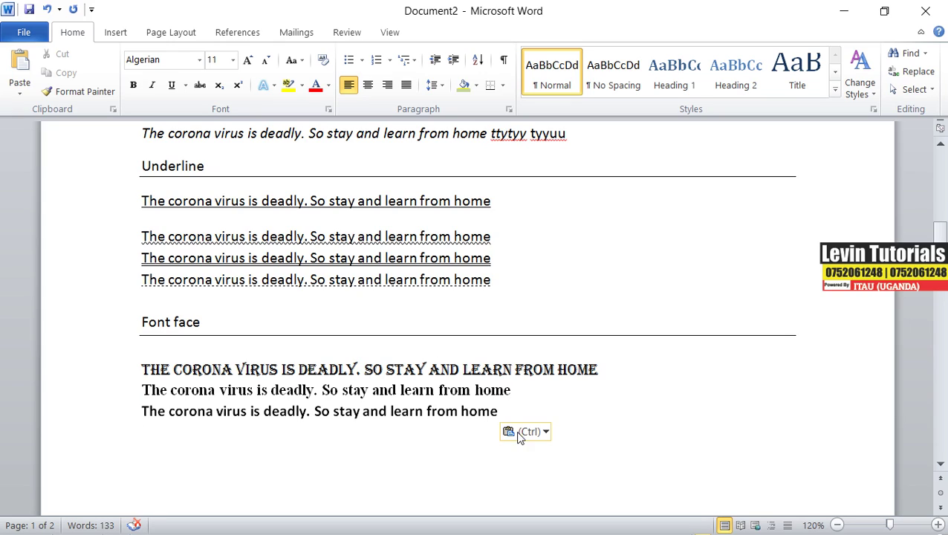
{"action": "left_click_drag", "start_coordinate": [510, 414], "coordinate": [141, 417]}
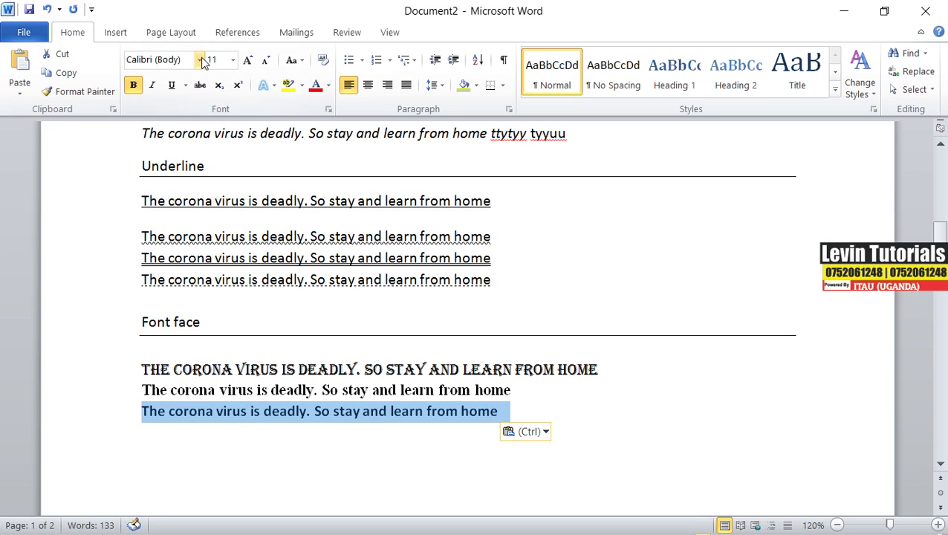
{"action": "left_click", "coordinate": [199, 59]}
{"action": "left_click", "coordinate": [218, 276]}
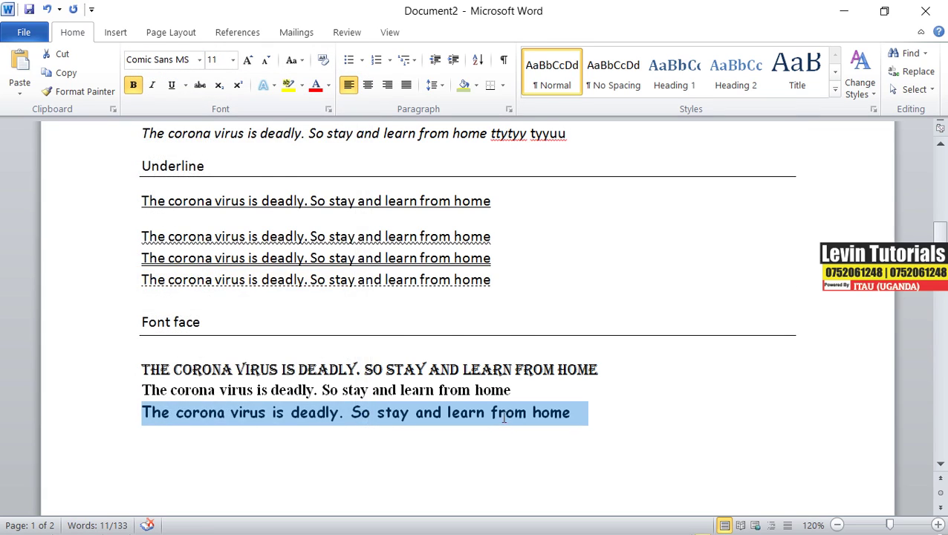
{"action": "scroll", "coordinate": [565, 364], "scroll_direction": "down", "scroll_amount": 1}
{"action": "left_click", "coordinate": [582, 365]}
{"action": "key", "text": "Return"}
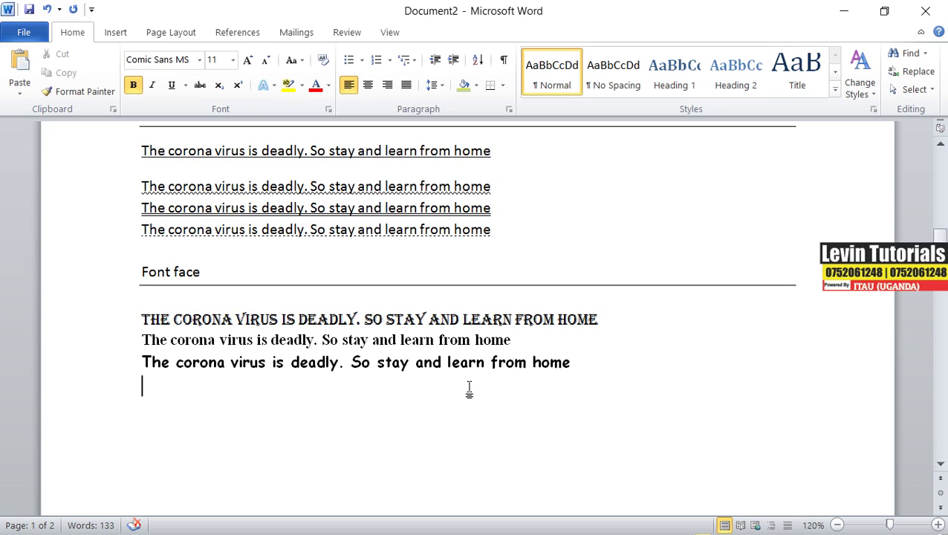
{"action": "key", "text": "ctrl+v"}
- Select the fourth pasted sentence and set it in Humnst777 Blk BT from the font list
{"action": "left_click_drag", "start_coordinate": [511, 385], "coordinate": [133, 387]}
{"action": "left_click", "coordinate": [199, 60]}
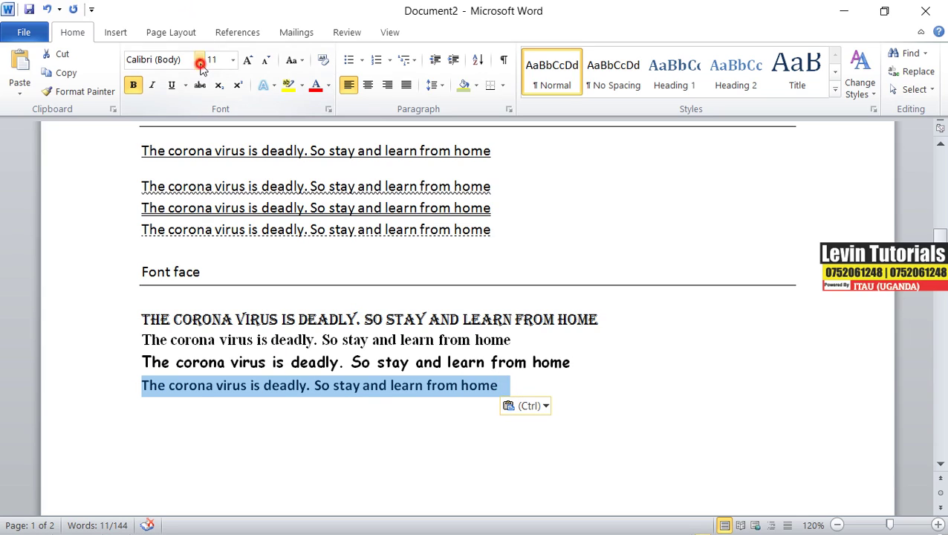
{"action": "scroll", "coordinate": [192, 279], "scroll_direction": "down", "scroll_amount": 8}
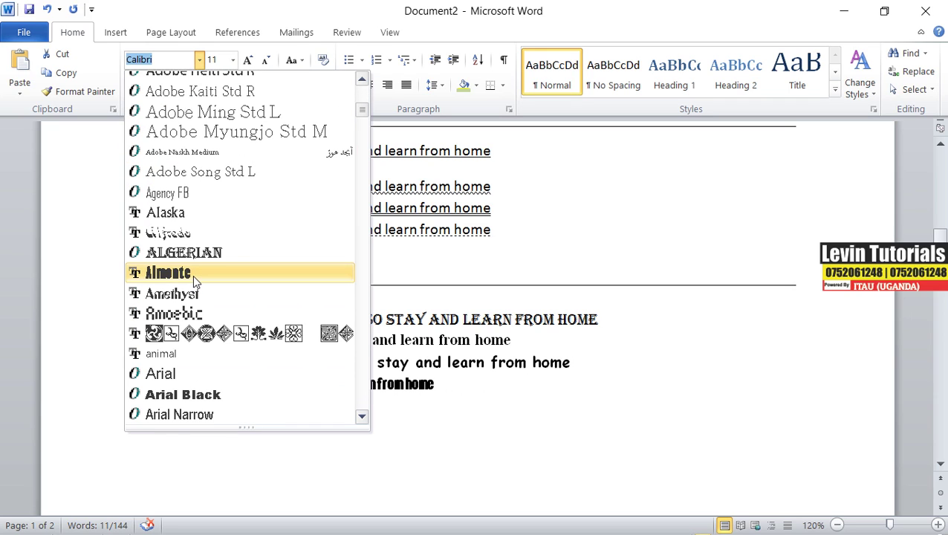
{"action": "scroll", "coordinate": [192, 275], "scroll_direction": "down", "scroll_amount": 10}
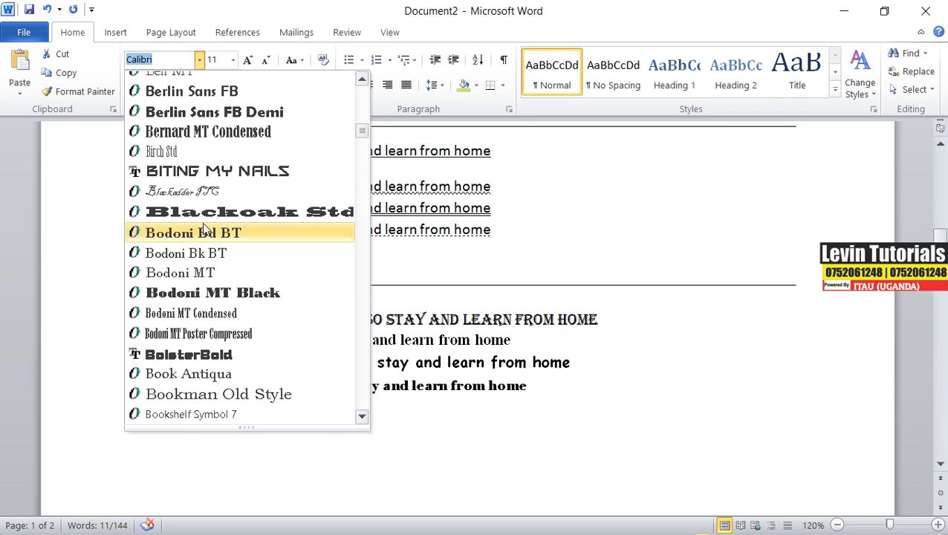
{"action": "scroll", "coordinate": [205, 173], "scroll_direction": "down", "scroll_amount": 20}
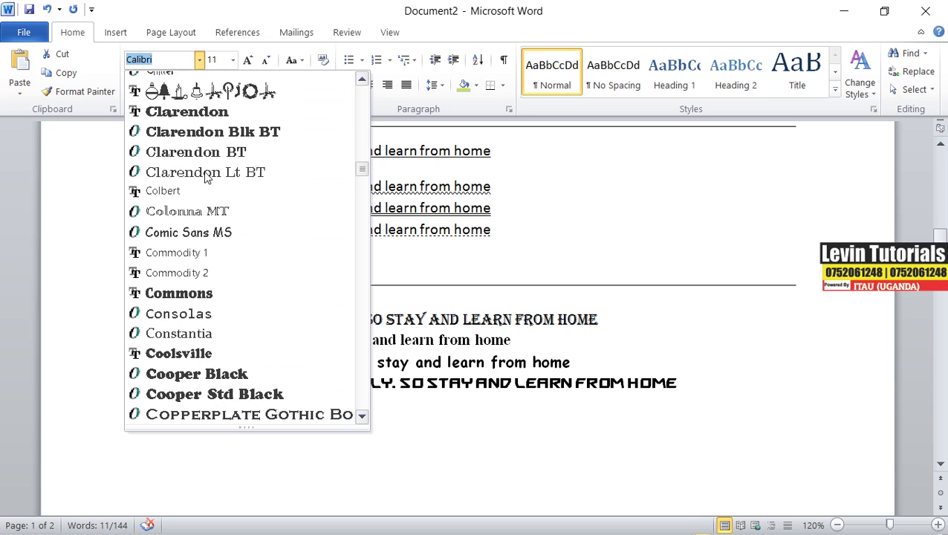
{"action": "scroll", "coordinate": [206, 176], "scroll_direction": "down", "scroll_amount": 6}
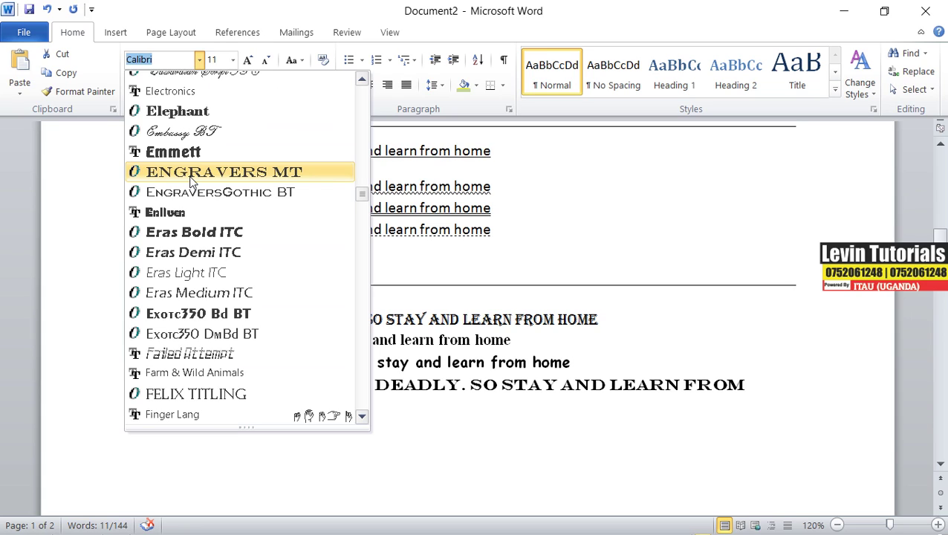
{"action": "scroll", "coordinate": [191, 181], "scroll_direction": "down", "scroll_amount": 3}
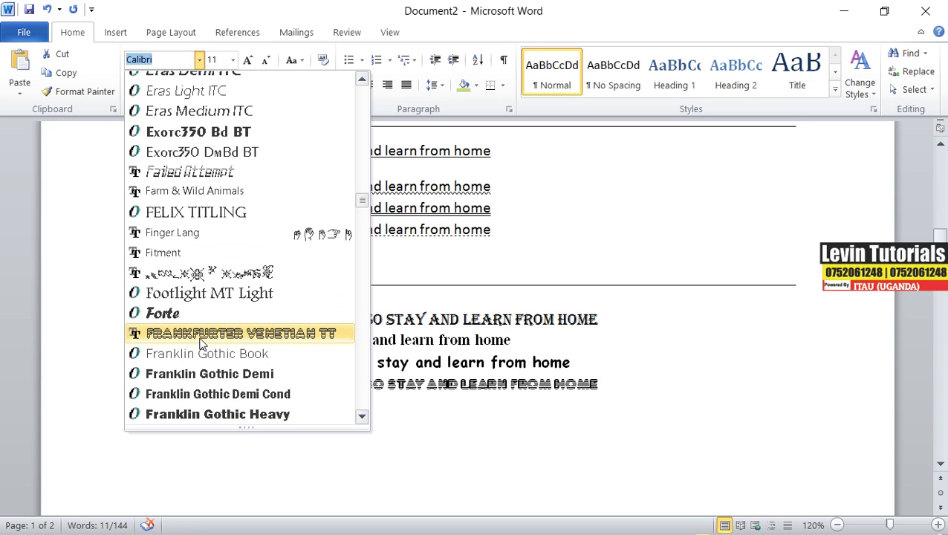
{"action": "scroll", "coordinate": [198, 333], "scroll_direction": "down", "scroll_amount": 3}
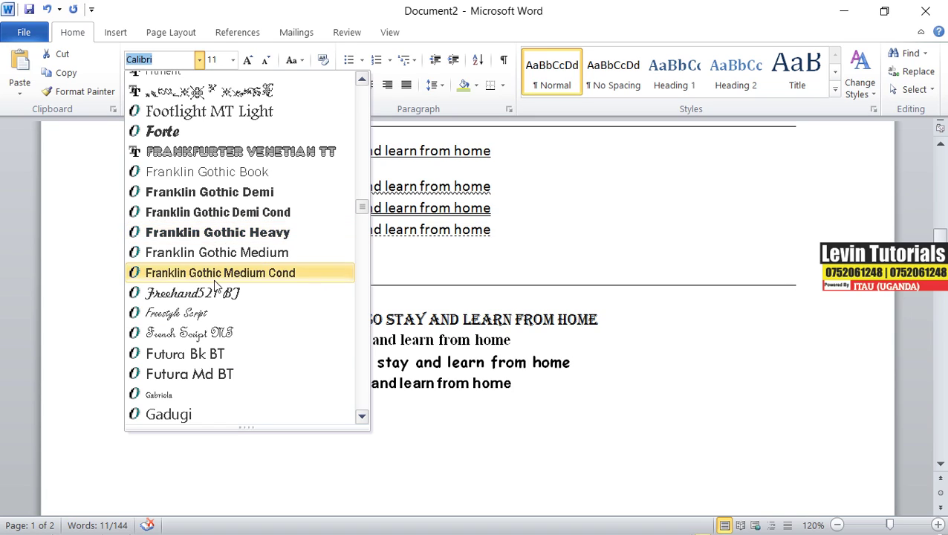
{"action": "scroll", "coordinate": [214, 268], "scroll_direction": "down", "scroll_amount": 4}
{"action": "scroll", "coordinate": [216, 257], "scroll_direction": "down", "scroll_amount": 5}
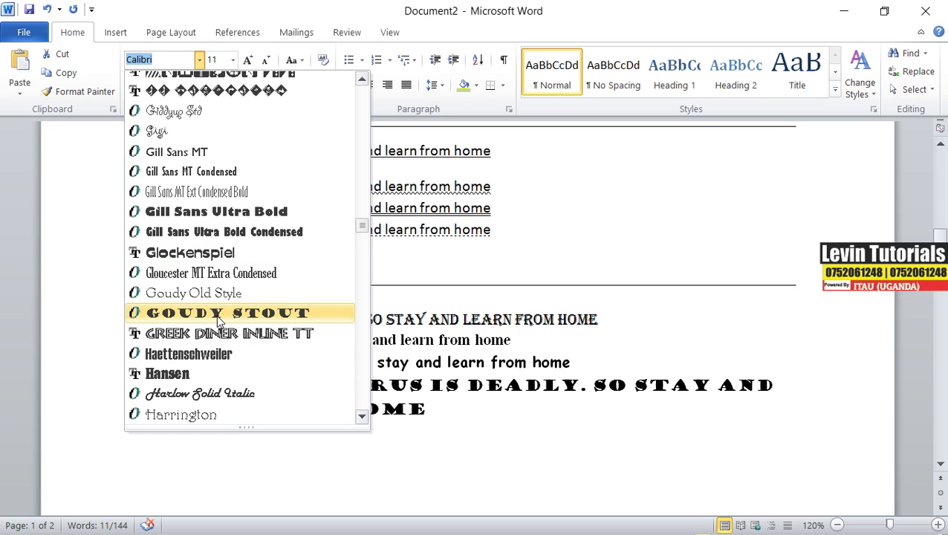
{"action": "scroll", "coordinate": [217, 315], "scroll_direction": "down", "scroll_amount": 4}
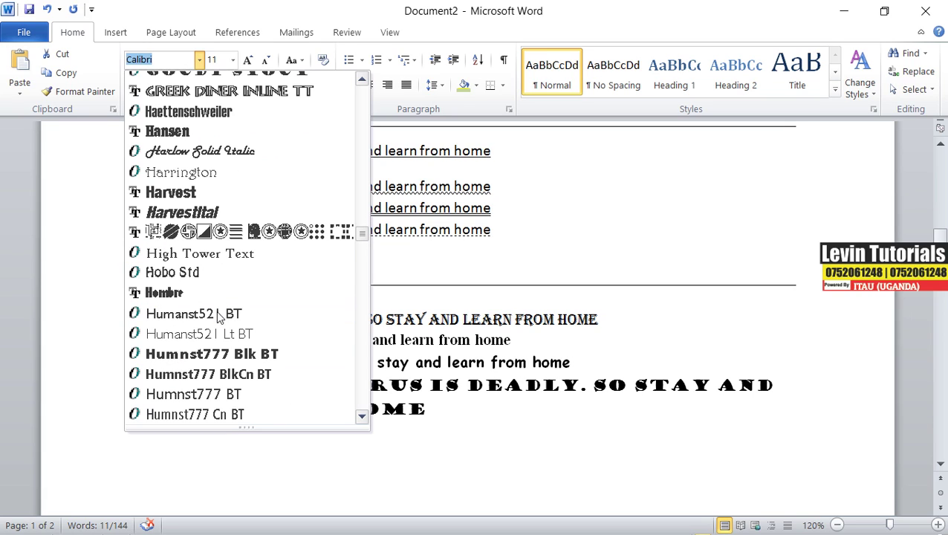
{"action": "left_click", "coordinate": [224, 356]}
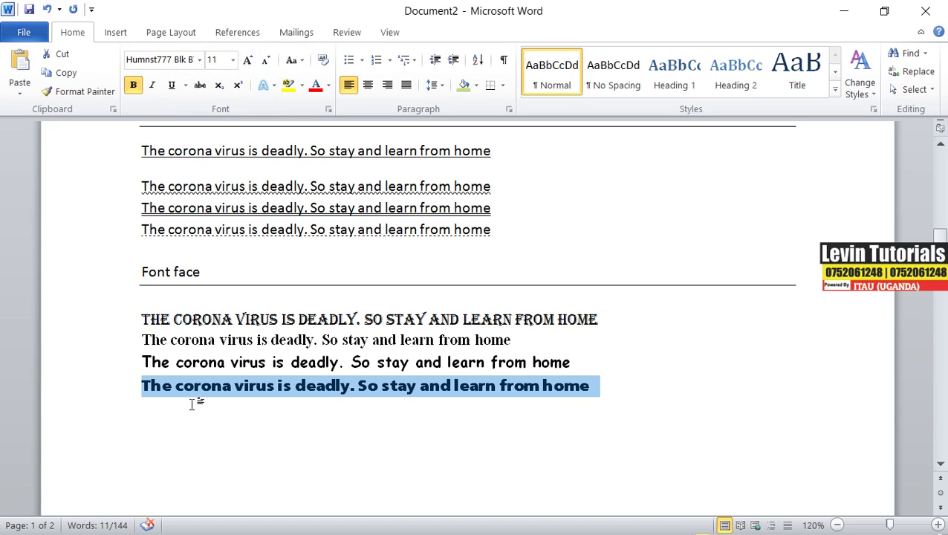
- Paste a fifth copy on a new line, remove its bold, and set it in Times New Roman
{"action": "left_click", "coordinate": [602, 390]}
{"action": "key", "text": "Return"}
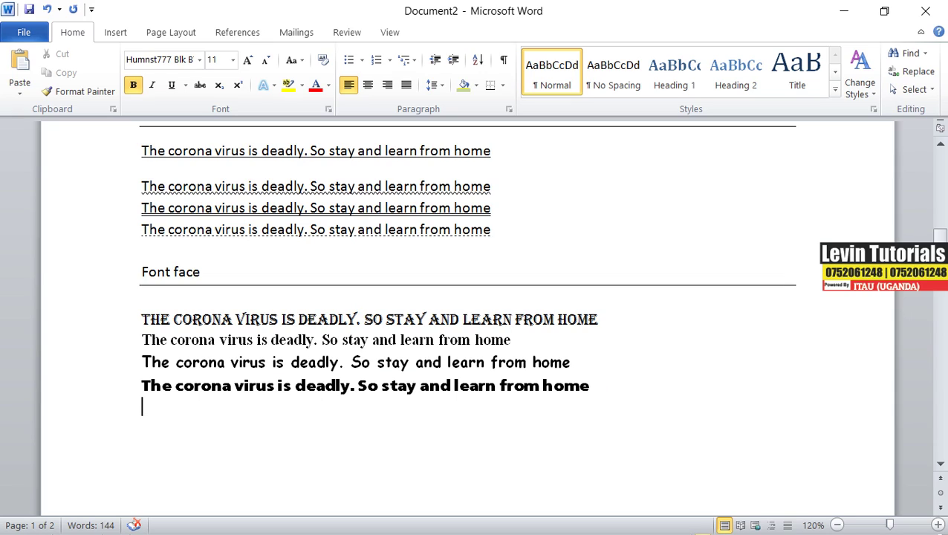
{"action": "type", "text": "The corona virus is deadly. So stay and learn from home"}
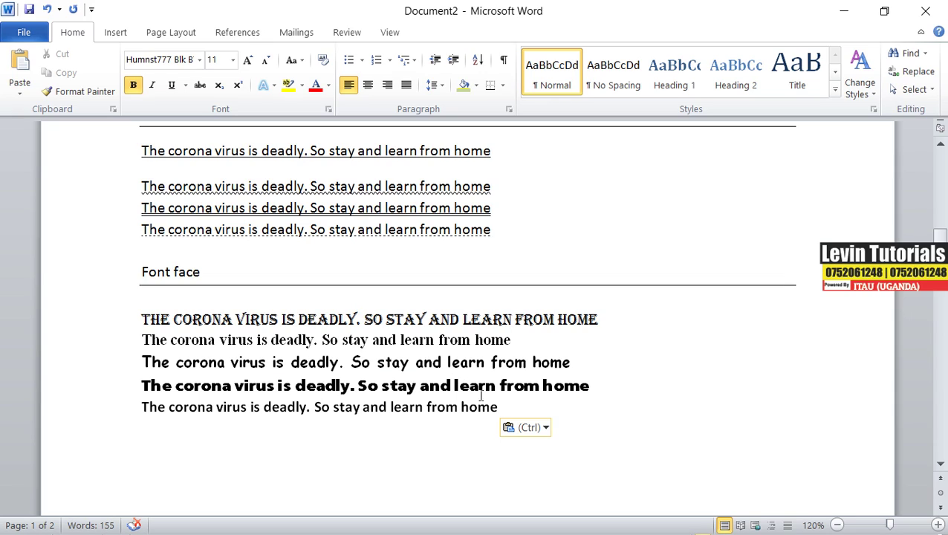
{"action": "left_click_drag", "start_coordinate": [518, 407], "coordinate": [93, 413]}
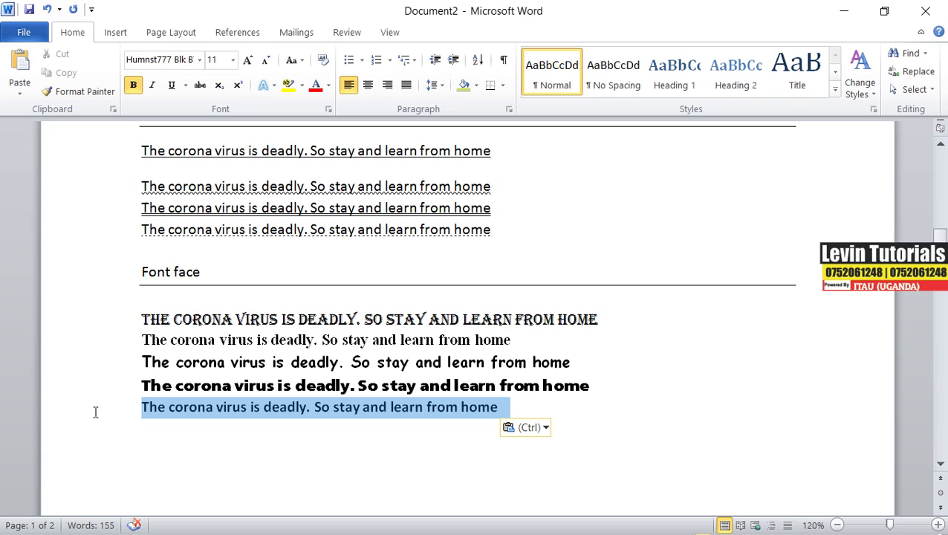
{"action": "left_click", "coordinate": [133, 85]}
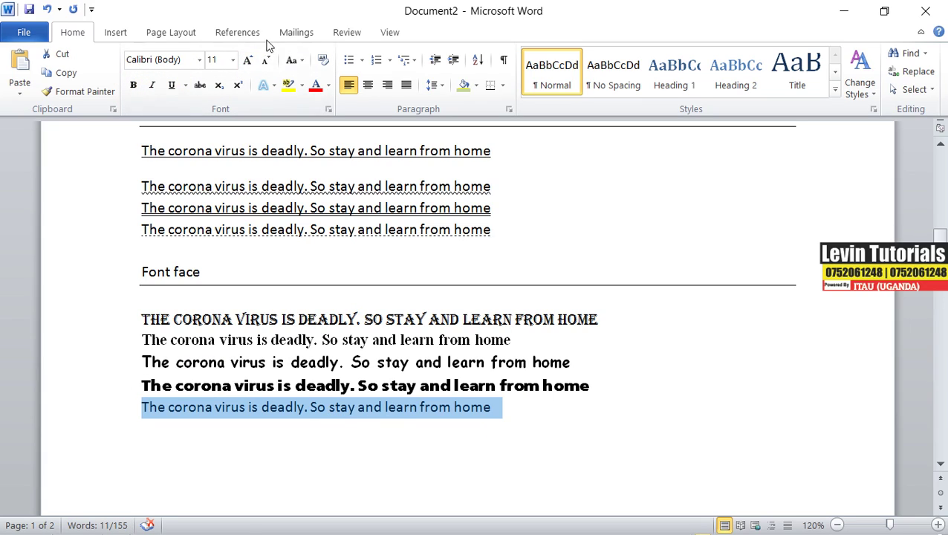
{"action": "left_click", "coordinate": [199, 59]}
{"action": "left_click_drag", "start_coordinate": [363, 92], "coordinate": [363, 382]}
{"action": "left_click", "coordinate": [262, 334]}
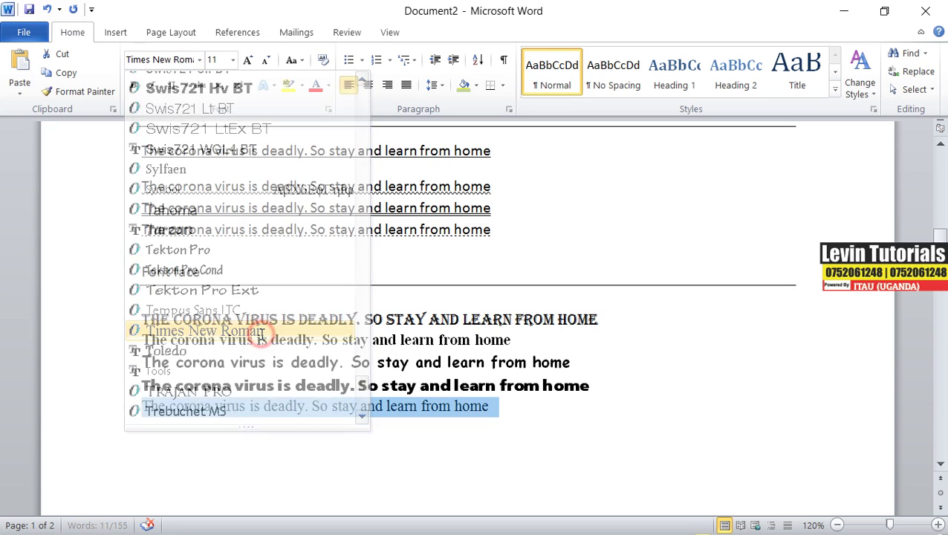
- Change the fifth sentence's font to Arial by typing it in the Font box
{"action": "left_click", "coordinate": [838, 526]}
{"action": "left_click", "coordinate": [838, 526]}
{"action": "left_click", "coordinate": [838, 525]}
{"action": "scroll", "coordinate": [527, 228], "scroll_direction": "up", "scroll_amount": 5}
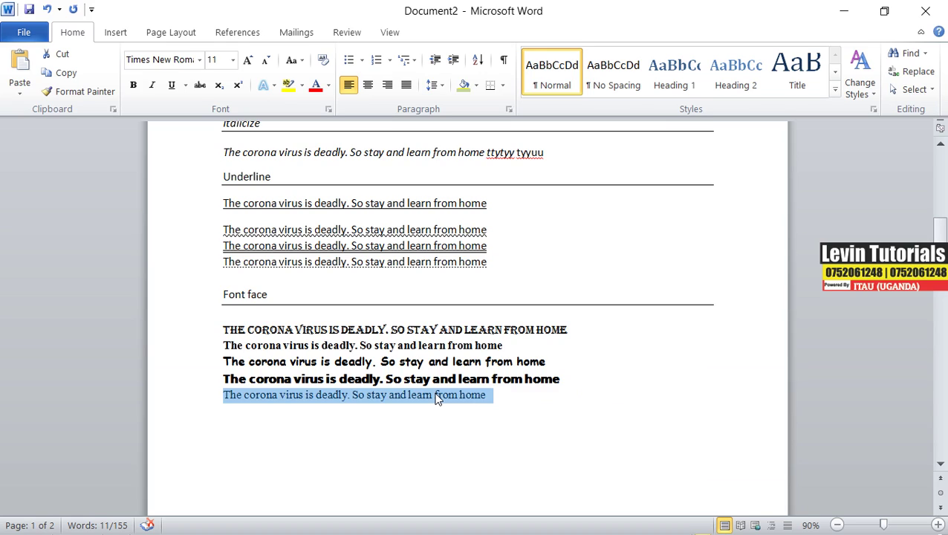
{"action": "left_click", "coordinate": [177, 61]}
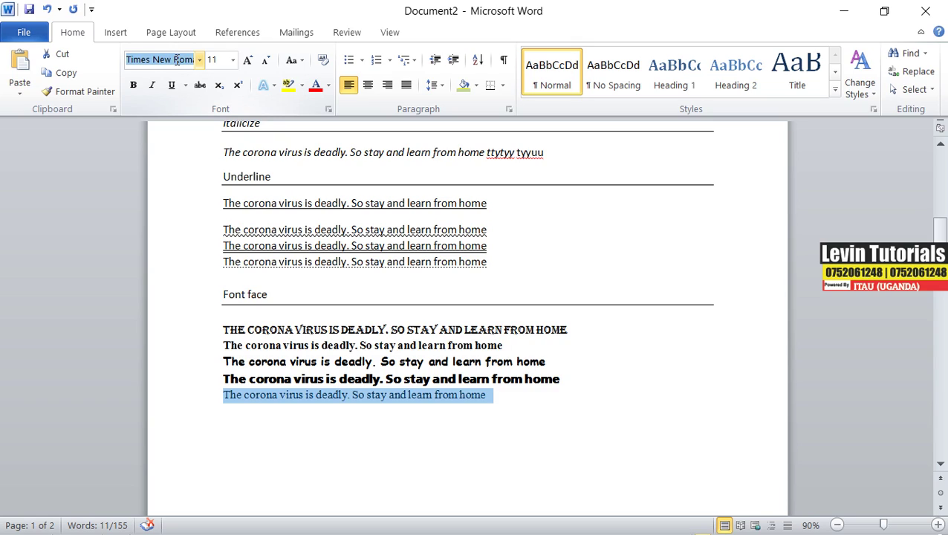
{"action": "type", "text": "Ar"}
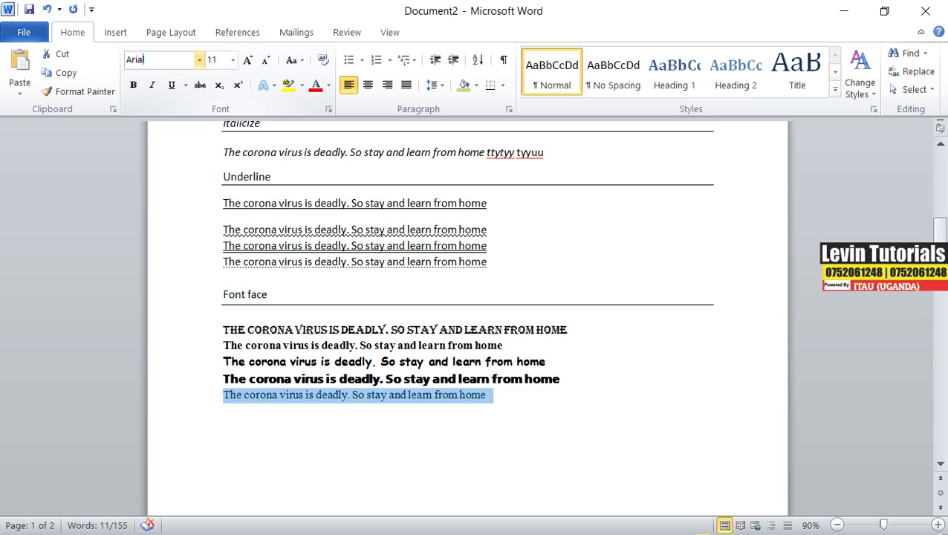
{"action": "type", "text": "ial"}
{"action": "left_click", "coordinate": [174, 62]}
{"action": "key", "text": "Return"}
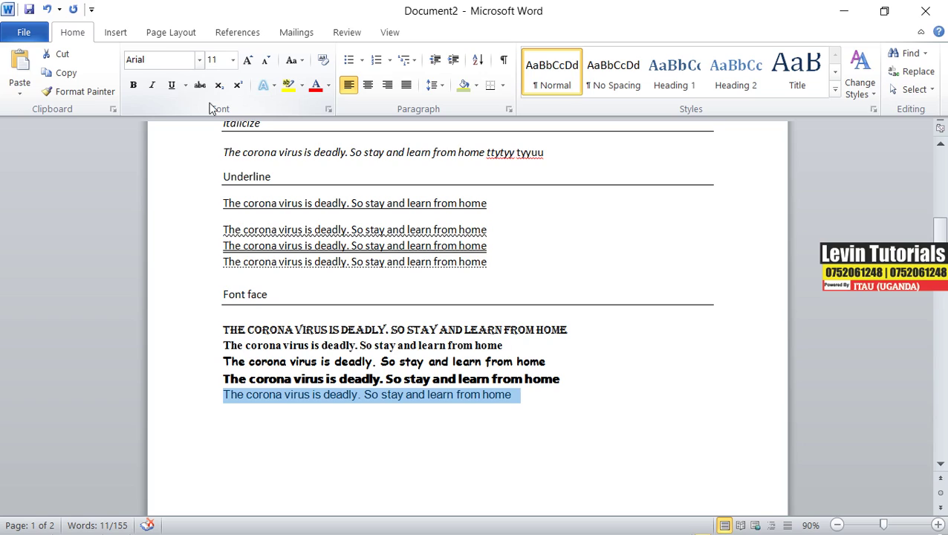
{"action": "left_click", "coordinate": [518, 401]}
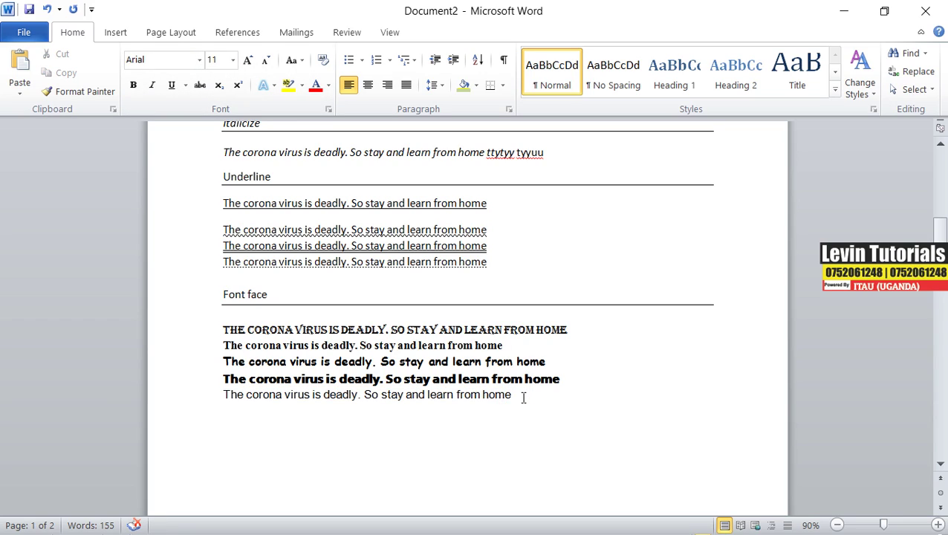
{"action": "left_click", "coordinate": [281, 294]}
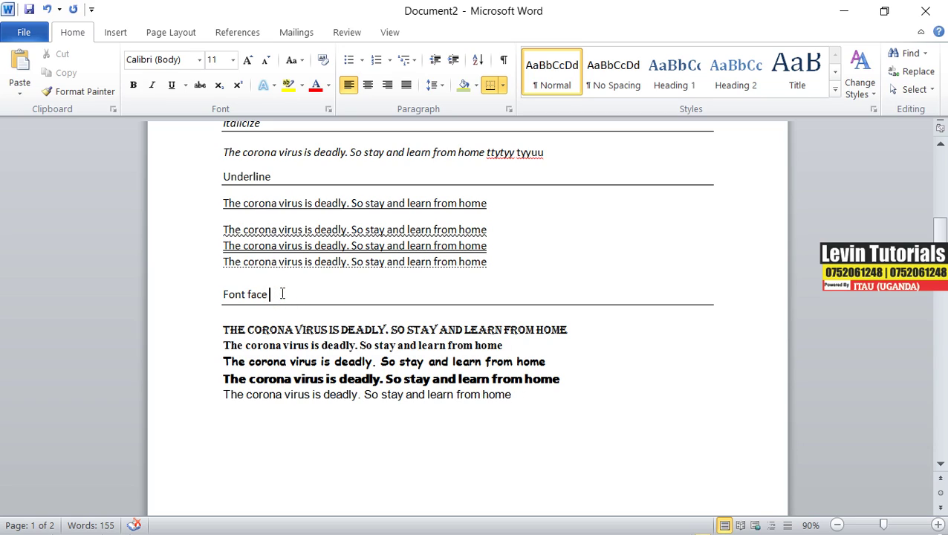
- Rename the heading to 'font face / type' and type a 'Font size' heading below the samples
{"action": "type", "text": "/ type"}
{"action": "left_click", "coordinate": [341, 430]}
{"action": "scroll", "coordinate": [257, 343], "scroll_direction": "up", "scroll_amount": 5}
{"action": "scroll", "coordinate": [257, 344], "scroll_direction": "up", "scroll_amount": 3}
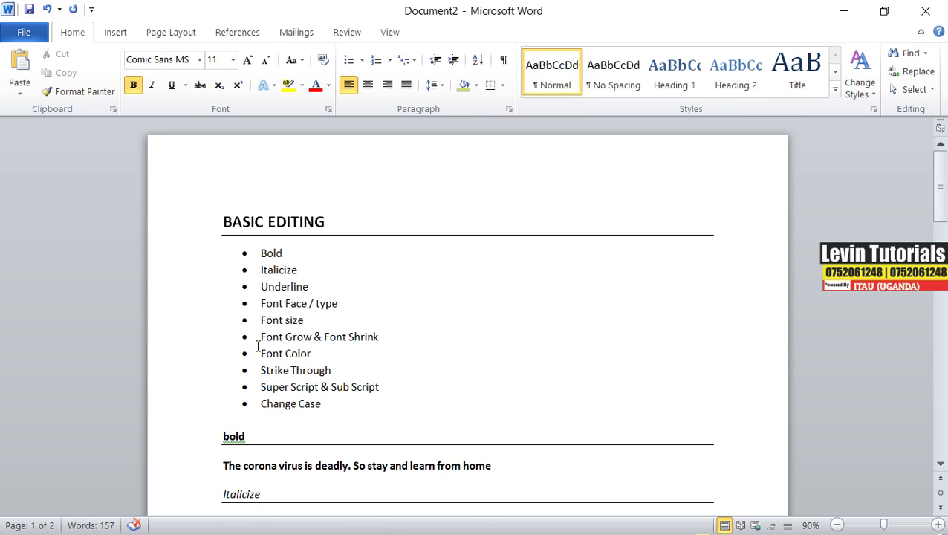
{"action": "scroll", "coordinate": [301, 321], "scroll_direction": "down", "scroll_amount": 10}
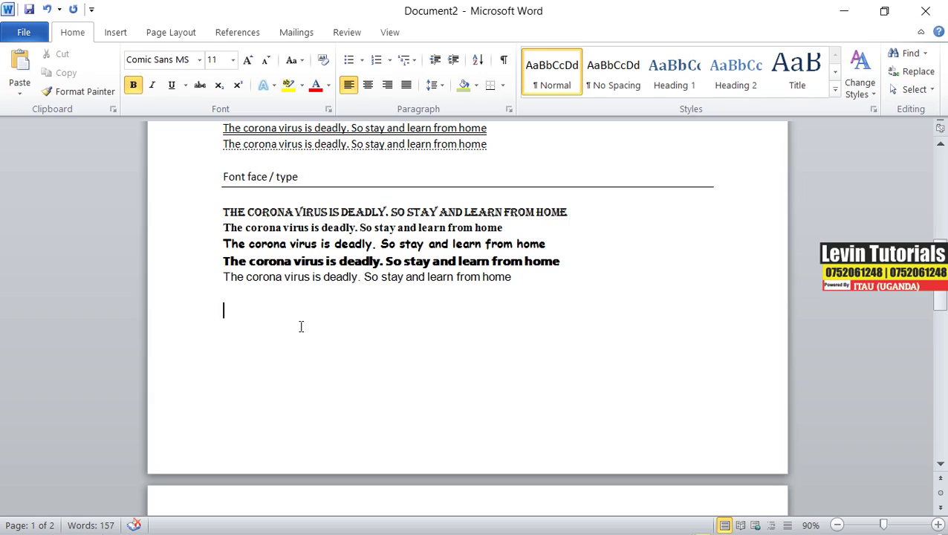
{"action": "type", "text": "Font "}
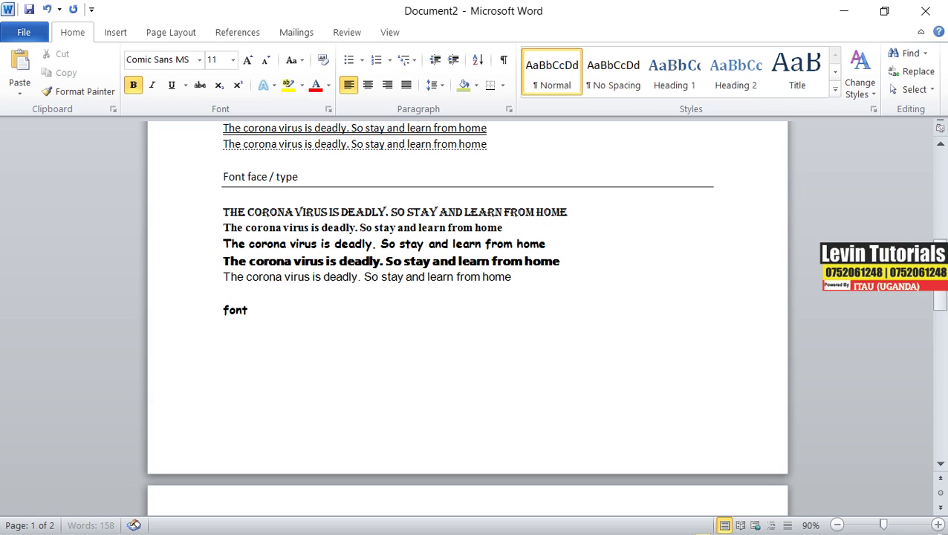
{"action": "type", "text": "sise"}
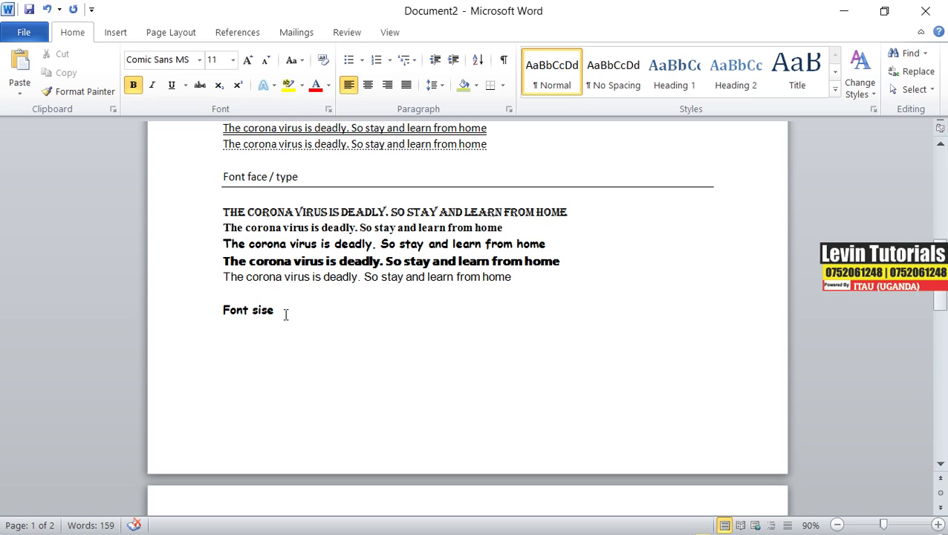
{"action": "key", "text": "BackSpace"}
{"action": "key", "text": "BackSpace"}
{"action": "type", "text": "ze"}
- Make the Font size heading non-bold Calibri with a bottom border
{"action": "left_click_drag", "start_coordinate": [294, 315], "coordinate": [222, 312]}
{"action": "left_click", "coordinate": [133, 86]}
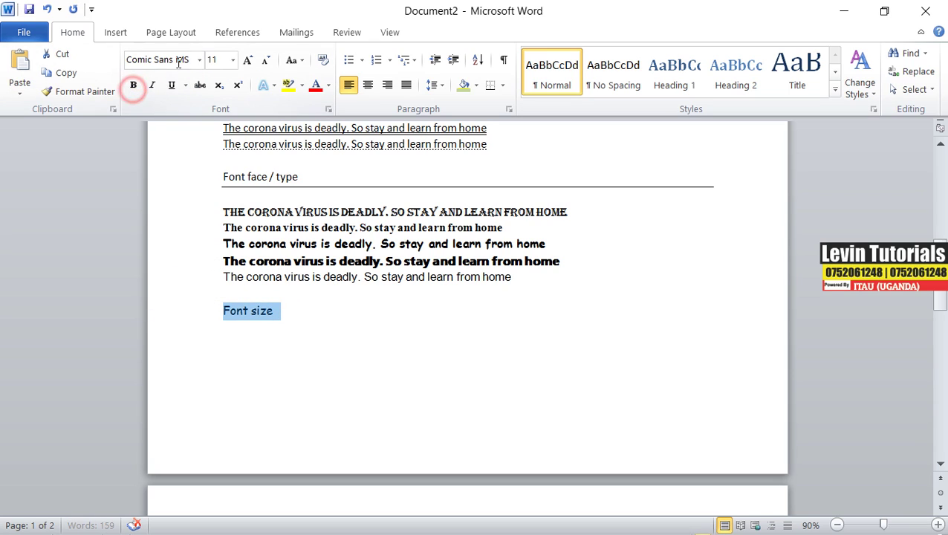
{"action": "left_click", "coordinate": [200, 60]}
{"action": "left_click", "coordinate": [189, 118]}
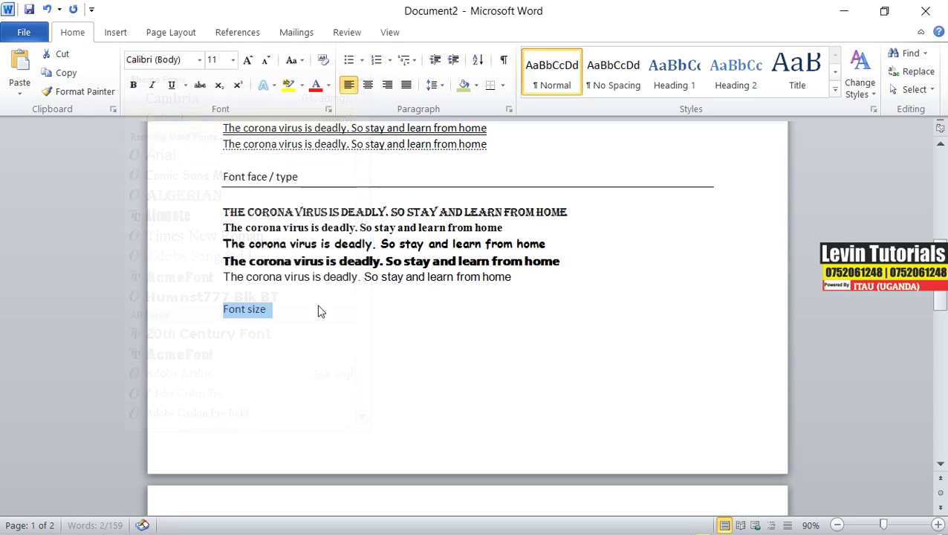
{"action": "left_click", "coordinate": [291, 312]}
{"action": "left_click_drag", "start_coordinate": [290, 312], "coordinate": [208, 317]}
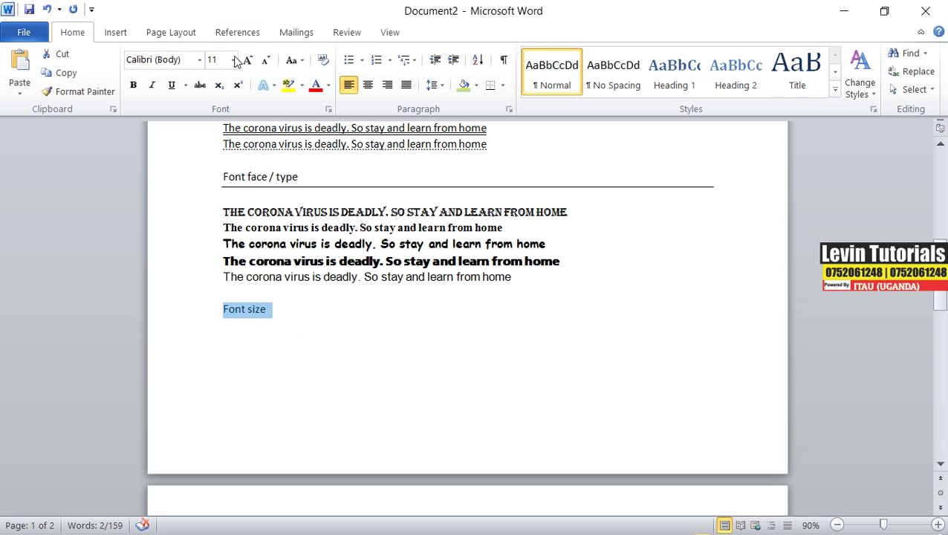
{"action": "left_click", "coordinate": [231, 310]}
{"action": "left_click_drag", "start_coordinate": [223, 310], "coordinate": [352, 309]}
{"action": "left_click", "coordinate": [490, 86]}
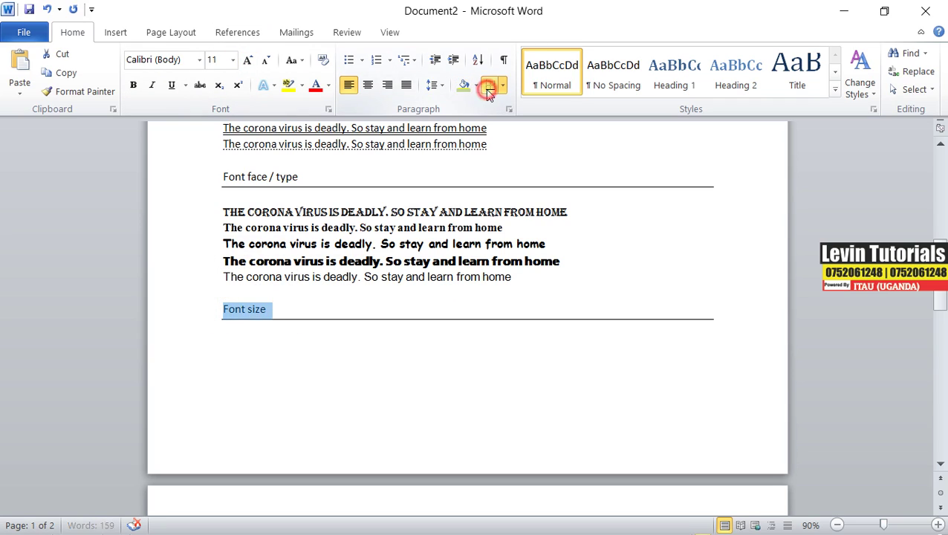
- Paste the corona sentence as plain text below the heading and set it in Calibri
{"action": "left_click", "coordinate": [254, 339]}
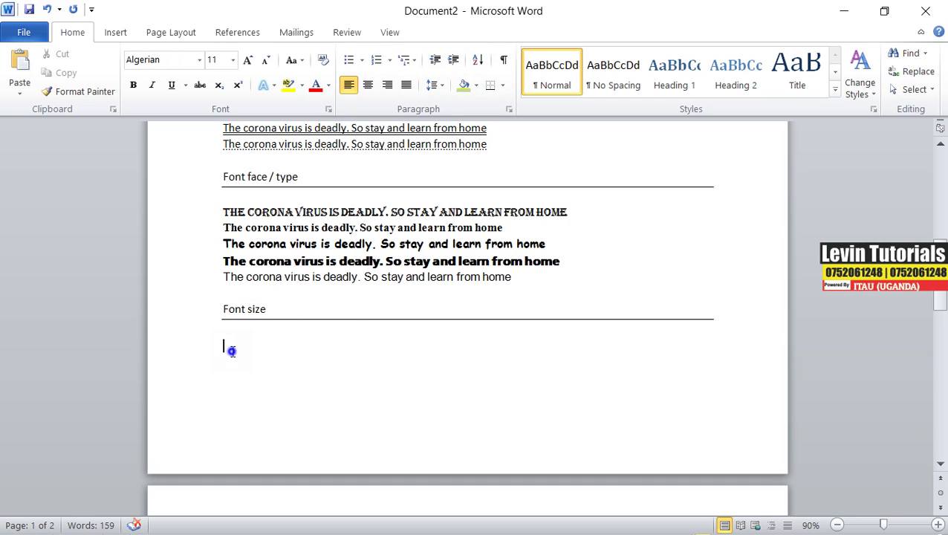
{"action": "right_click", "coordinate": [230, 350]}
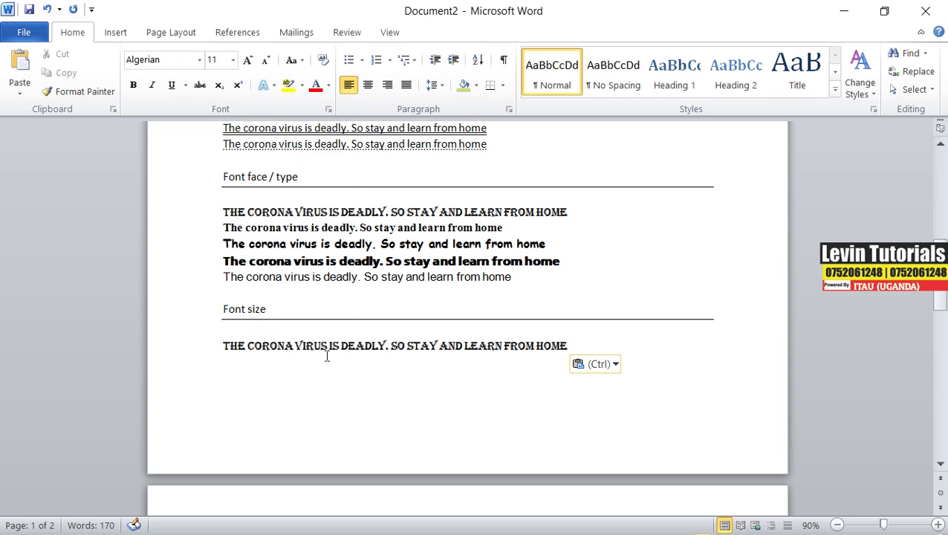
{"action": "left_click", "coordinate": [571, 344]}
{"action": "mouse_move", "coordinate": [172, 349]}
{"action": "left_mouse_down"}
{"action": "mouse_move", "coordinate": [186, 332]}
{"action": "mouse_move", "coordinate": [184, 344]}
{"action": "left_mouse_up"}
{"action": "left_click", "coordinate": [199, 60]}
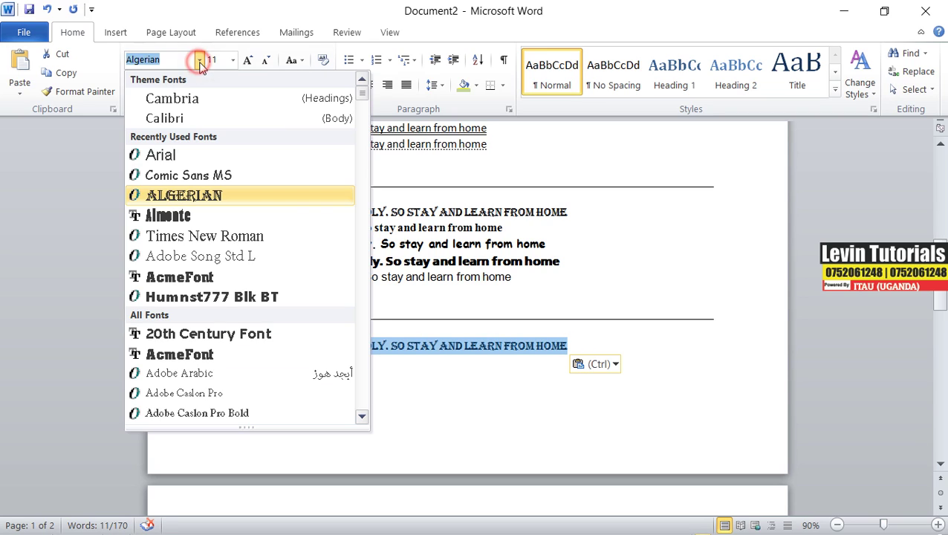
{"action": "left_click", "coordinate": [183, 121]}
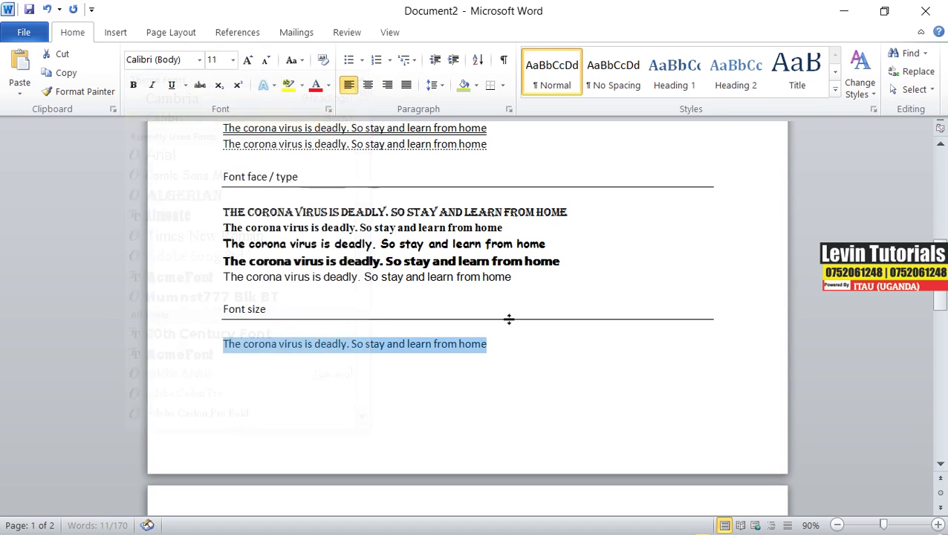
{"action": "left_click", "coordinate": [421, 367]}
{"action": "scroll", "coordinate": [329, 364], "scroll_direction": "up", "scroll_amount": 2}
{"action": "scroll", "coordinate": [328, 360], "scroll_direction": "down", "scroll_amount": 2}
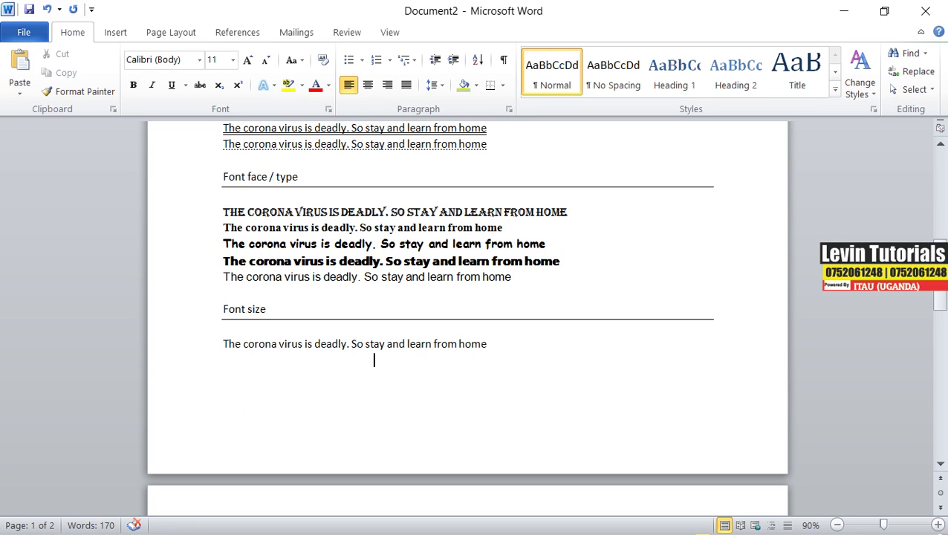
- Zoom back to 120% and make the first Font size sample sentence 18 point
{"action": "left_click", "coordinate": [938, 525]}
{"action": "left_click", "coordinate": [938, 525]}
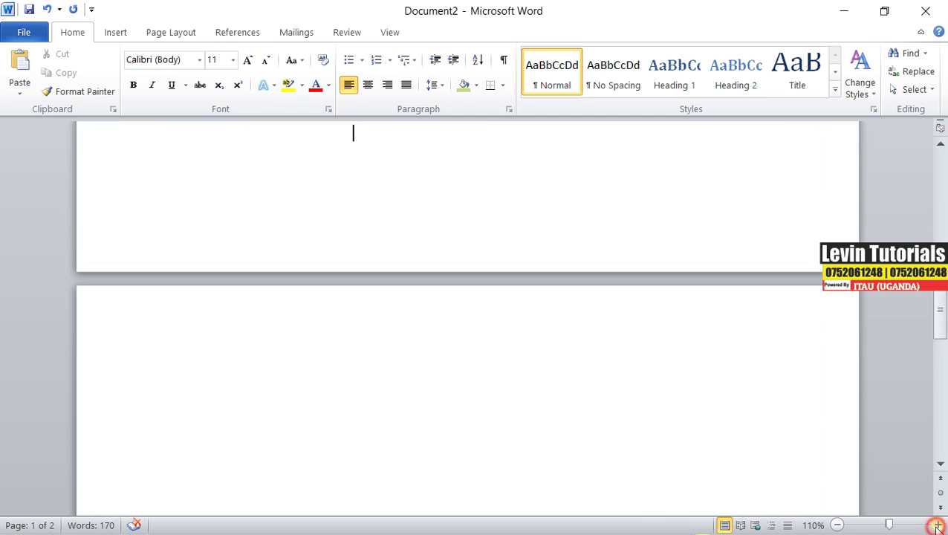
{"action": "left_click", "coordinate": [938, 526]}
{"action": "scroll", "coordinate": [425, 308], "scroll_direction": "up", "scroll_amount": 3}
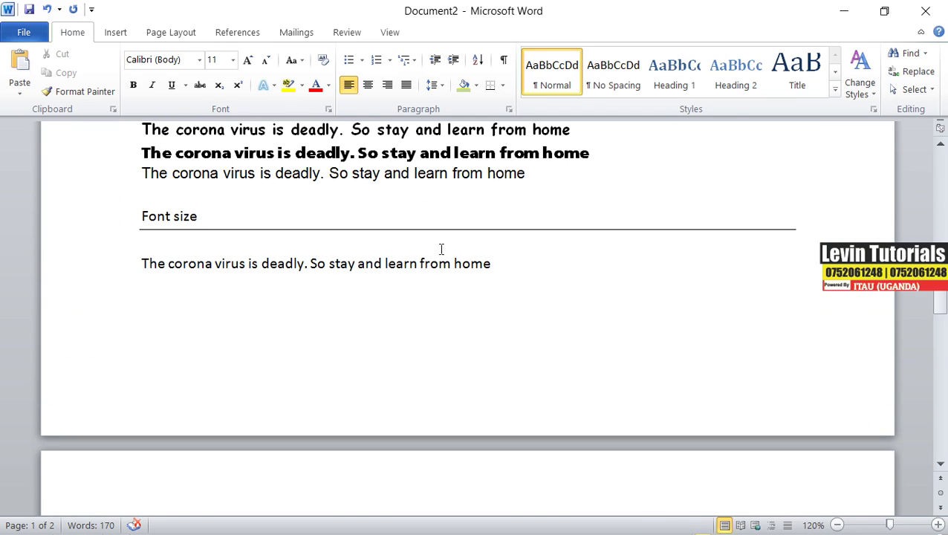
{"action": "left_click_drag", "start_coordinate": [501, 266], "coordinate": [143, 267]}
{"action": "key", "text": "ctrl+c"}
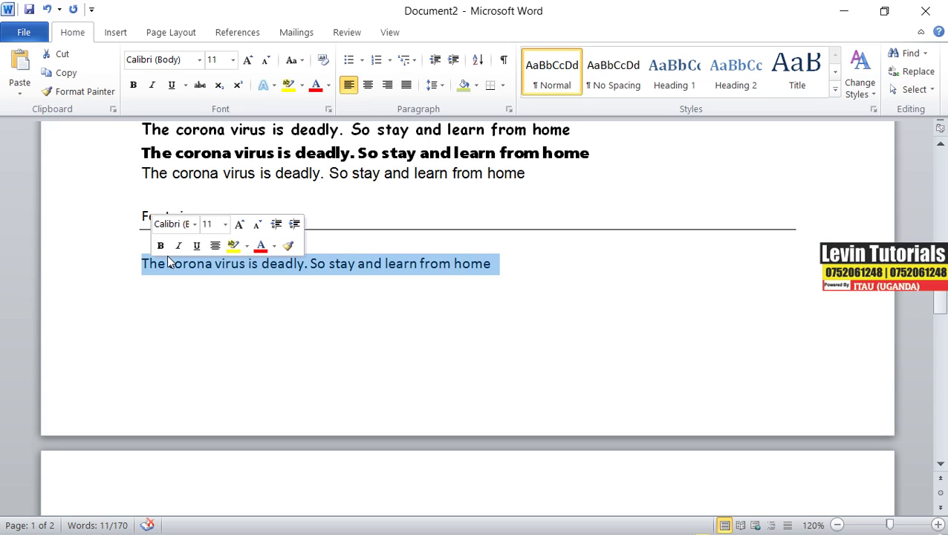
{"action": "left_click", "coordinate": [233, 61]}
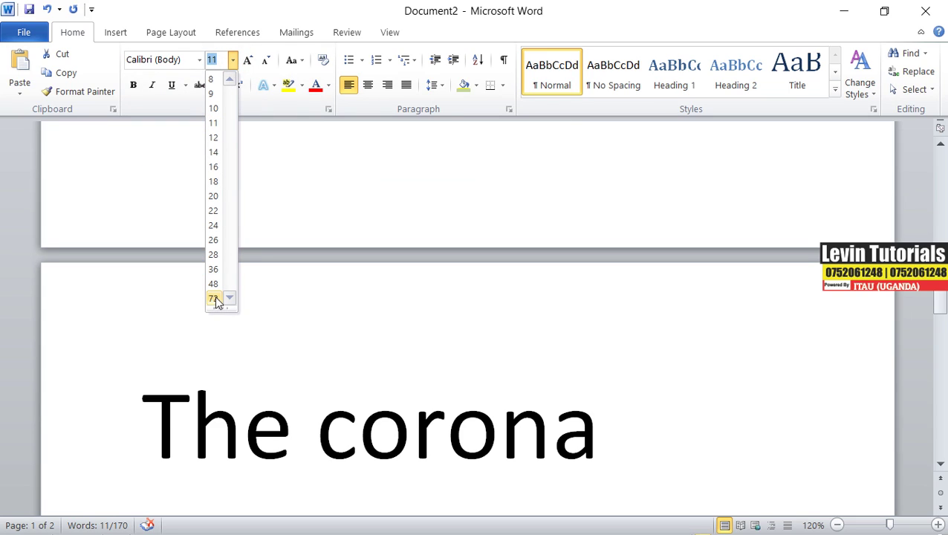
{"action": "left_click", "coordinate": [216, 185]}
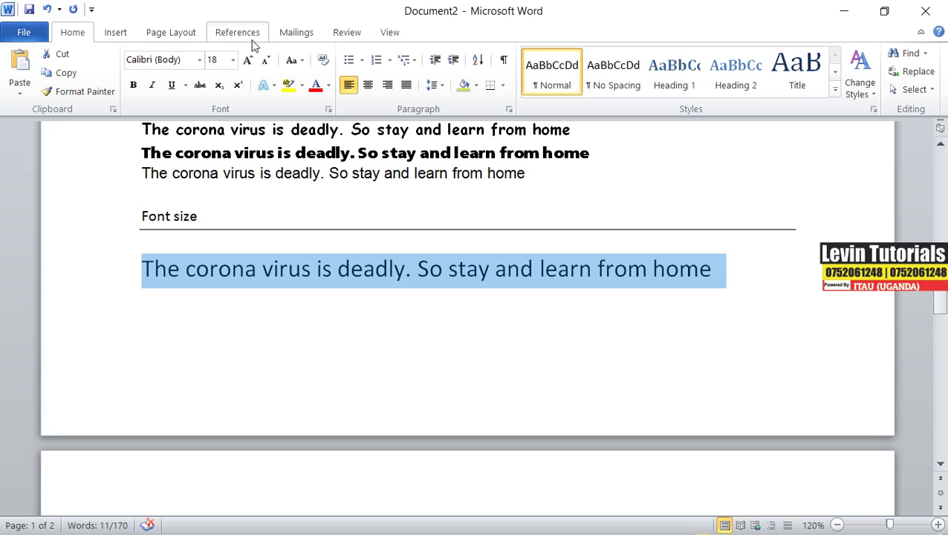
{"action": "left_click", "coordinate": [234, 61]}
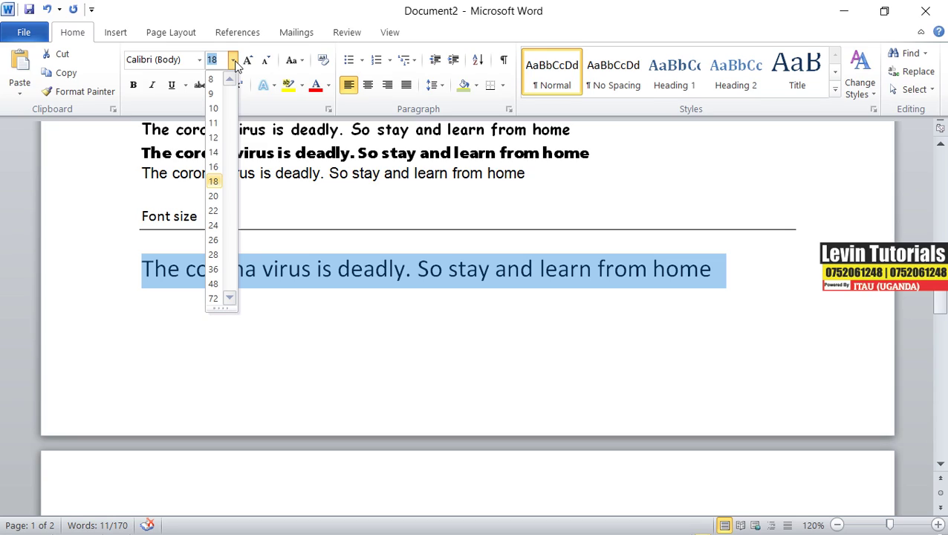
{"action": "left_click", "coordinate": [234, 63]}
{"action": "left_click", "coordinate": [235, 61]}
- Keep the 18 pt sentence, then paste another copy below it and remove its bold
{"action": "left_click", "coordinate": [627, 291]}
{"action": "left_click", "coordinate": [712, 270]}
{"action": "key", "text": "Return"}
{"action": "key", "text": "ctrl+v"}
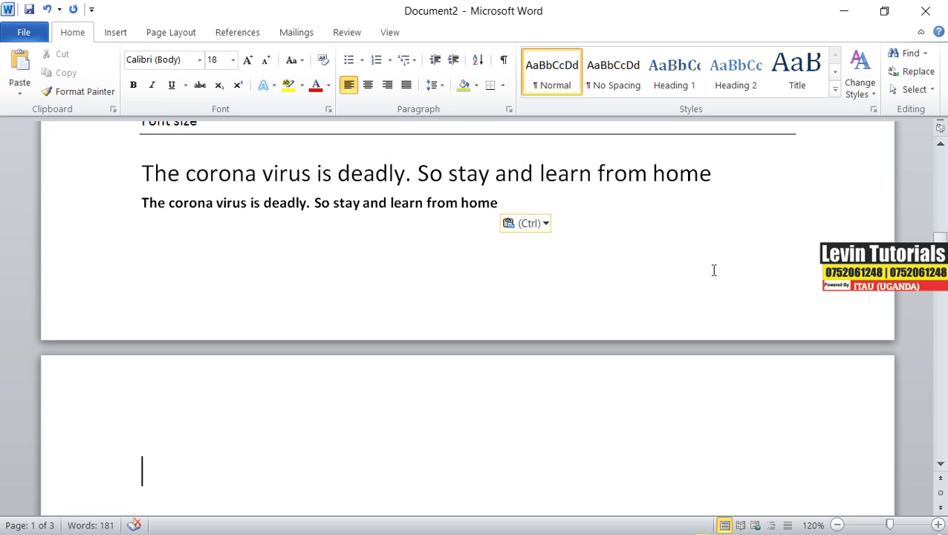
{"action": "left_click", "coordinate": [515, 202]}
{"action": "left_click_drag", "start_coordinate": [516, 202], "coordinate": [120, 205]}
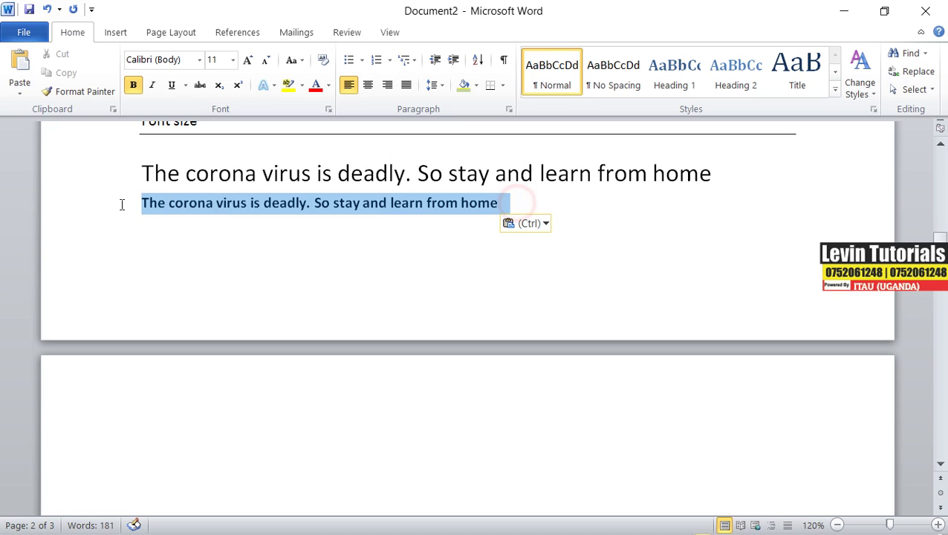
{"action": "left_click", "coordinate": [133, 85]}
- Set the pasted sentence's font size to 13.5 pt
{"action": "scroll", "coordinate": [340, 214], "scroll_direction": "up", "scroll_amount": 3}
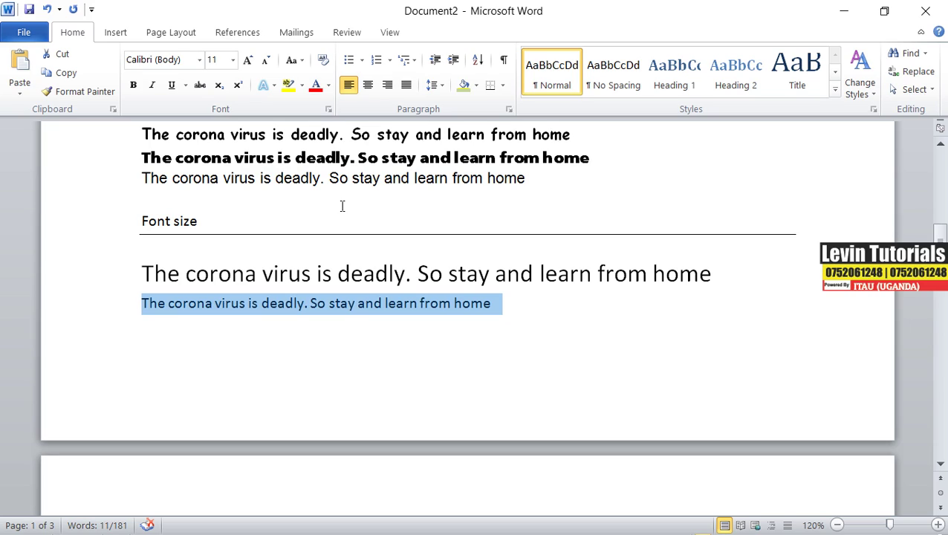
{"action": "left_click", "coordinate": [219, 62]}
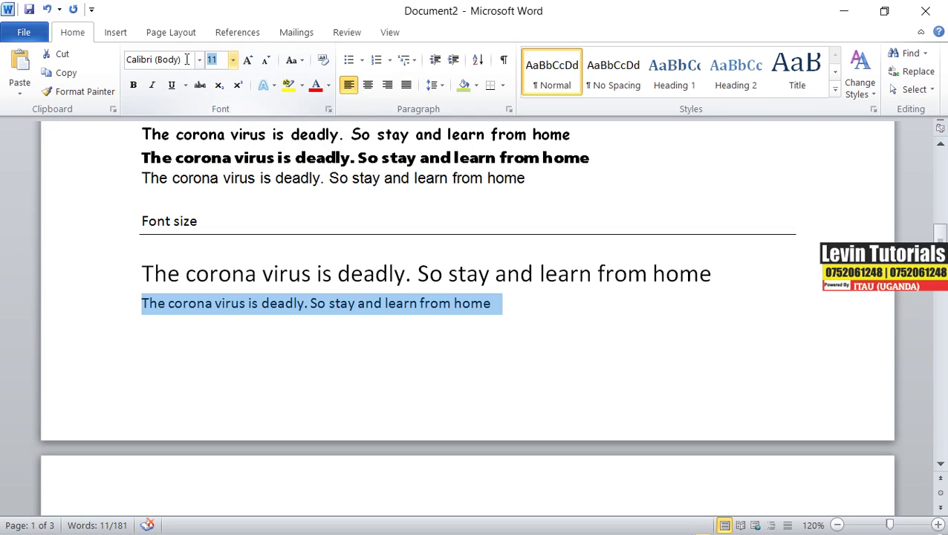
{"action": "key", "text": "BackSpace"}
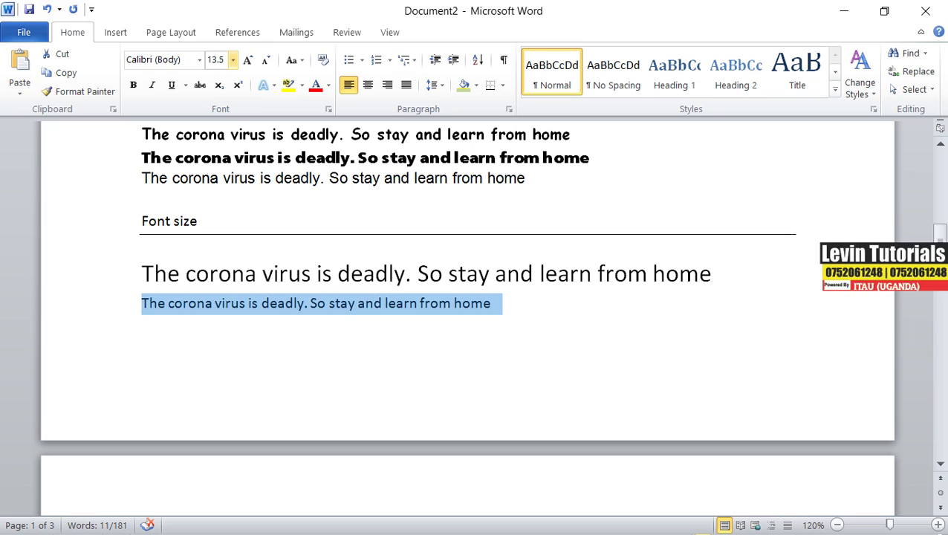
{"action": "key", "text": "Return"}
{"action": "left_click", "coordinate": [507, 375]}
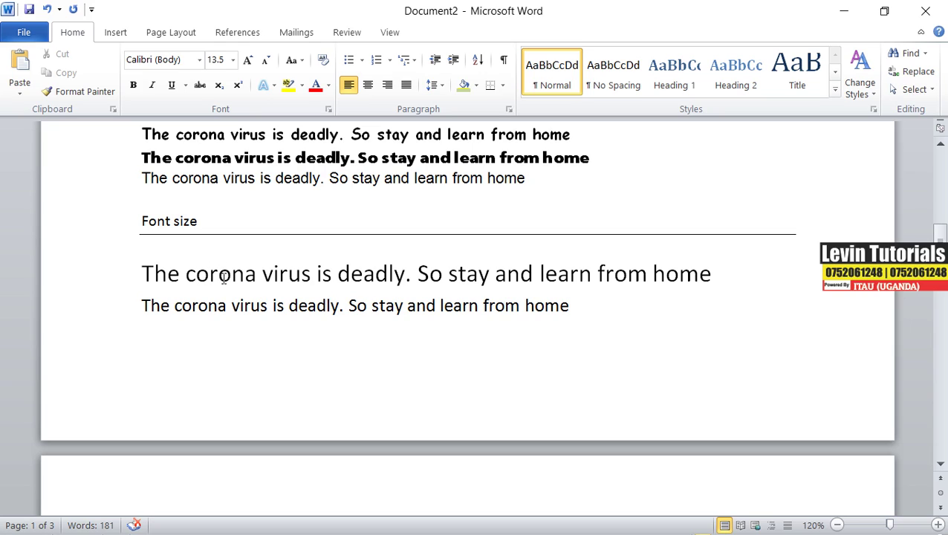
- Check both sample sizes, then set the smaller sentence to 91 pt
{"action": "left_click", "coordinate": [222, 274]}
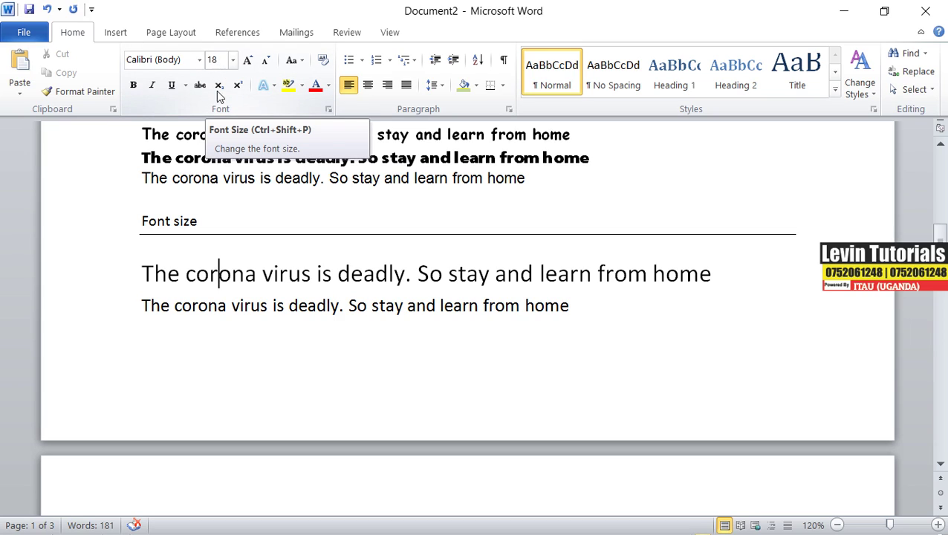
{"action": "left_click", "coordinate": [201, 311]}
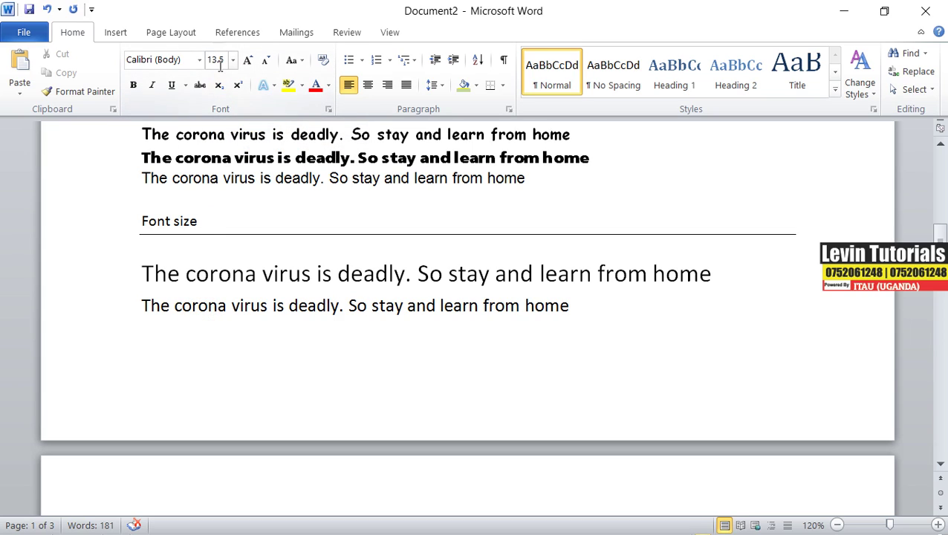
{"action": "left_click_drag", "start_coordinate": [570, 308], "coordinate": [148, 306]}
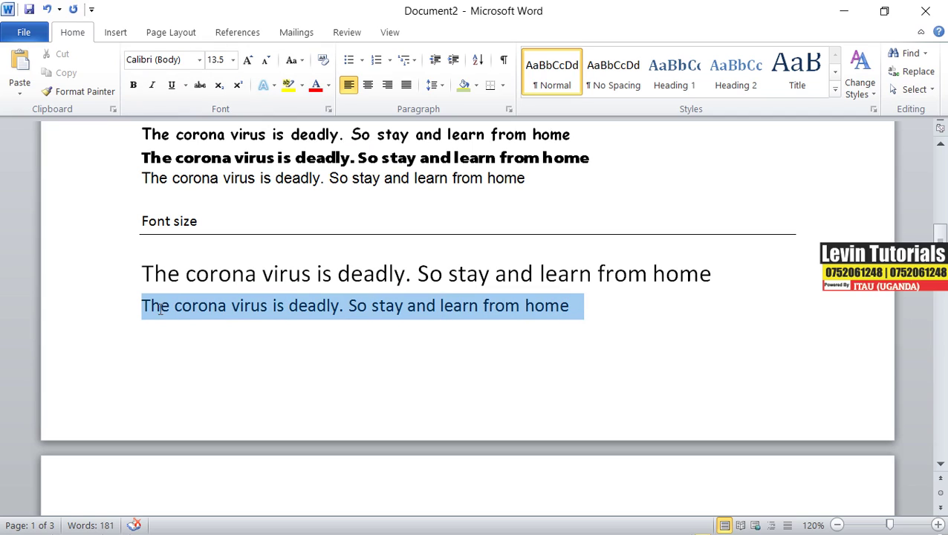
{"action": "left_click", "coordinate": [219, 59]}
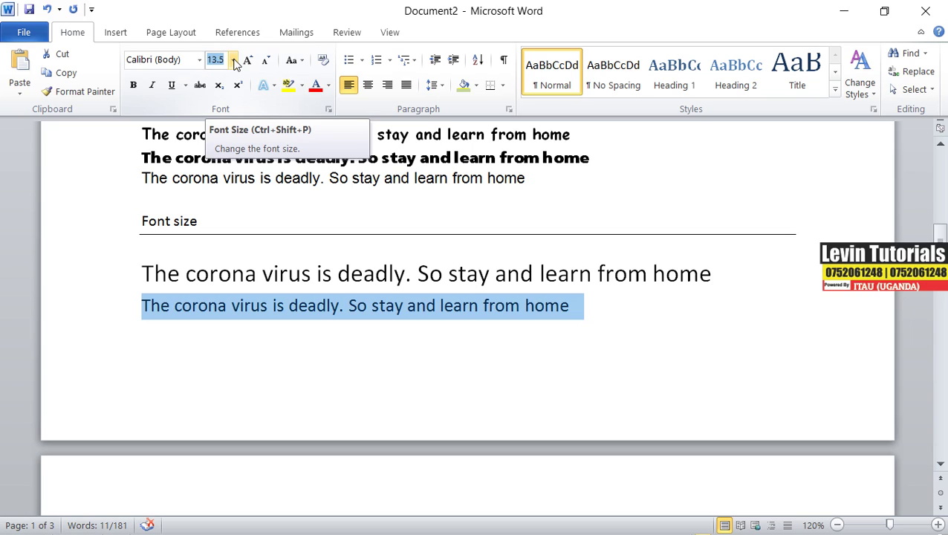
{"action": "type", "text": "91"}
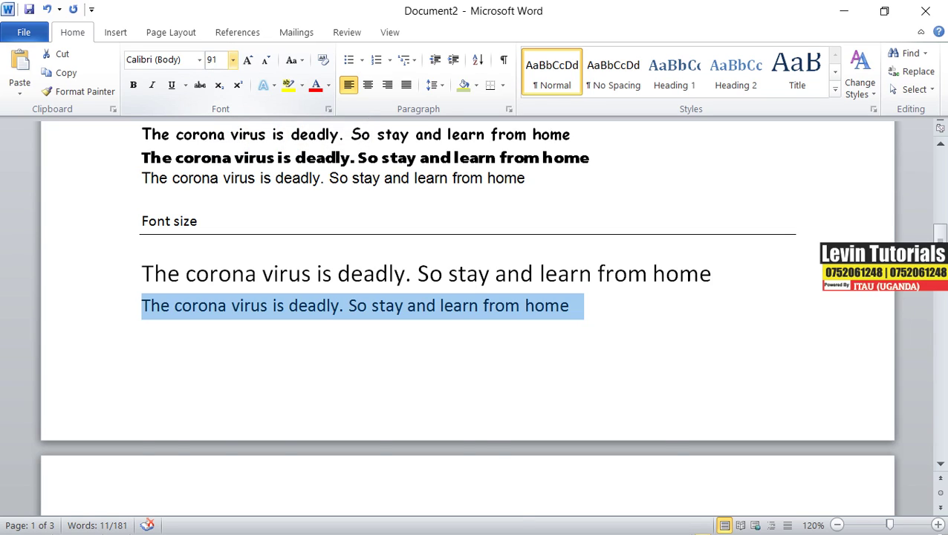
{"action": "key", "text": "Return"}
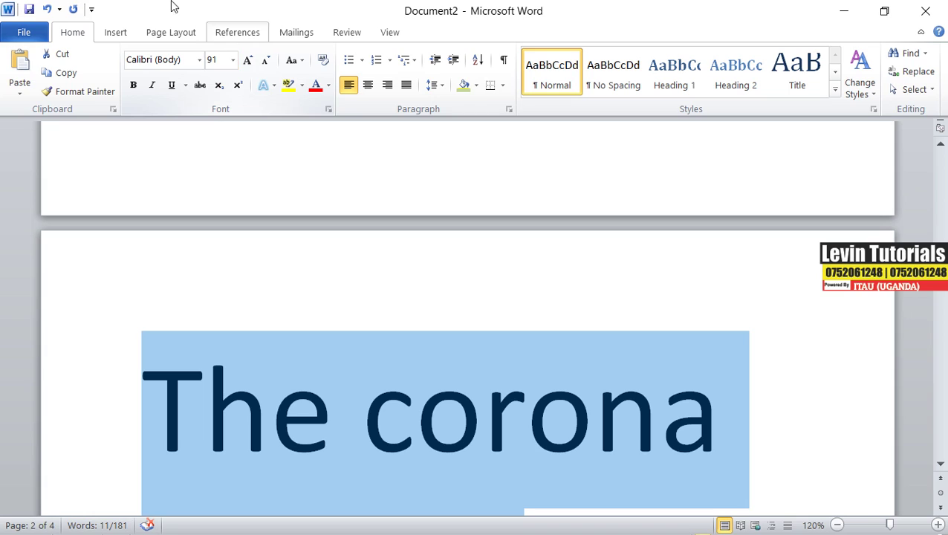
- Change the smaller sentence to 14 pt from the preset size list
{"action": "left_click", "coordinate": [233, 62]}
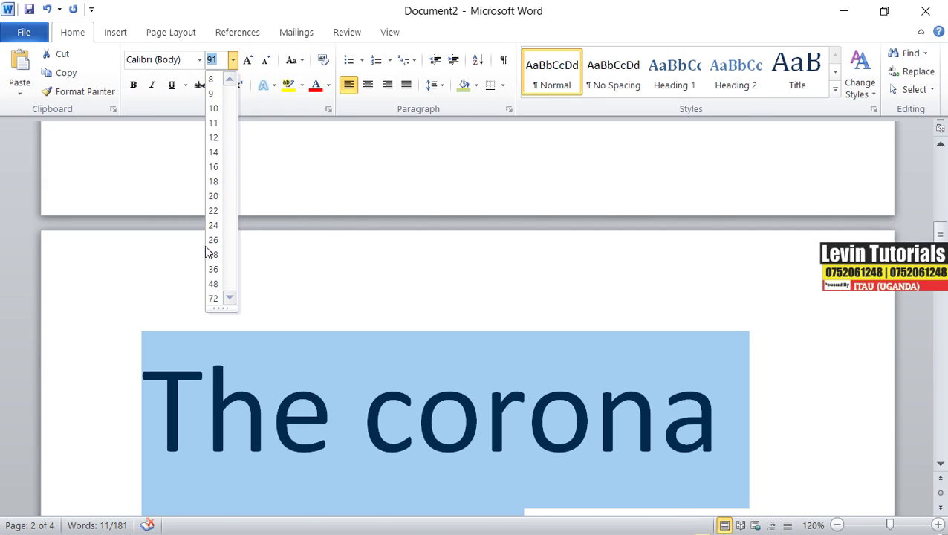
{"action": "left_click", "coordinate": [213, 153]}
{"action": "scroll", "coordinate": [423, 176], "scroll_direction": "up", "scroll_amount": 3}
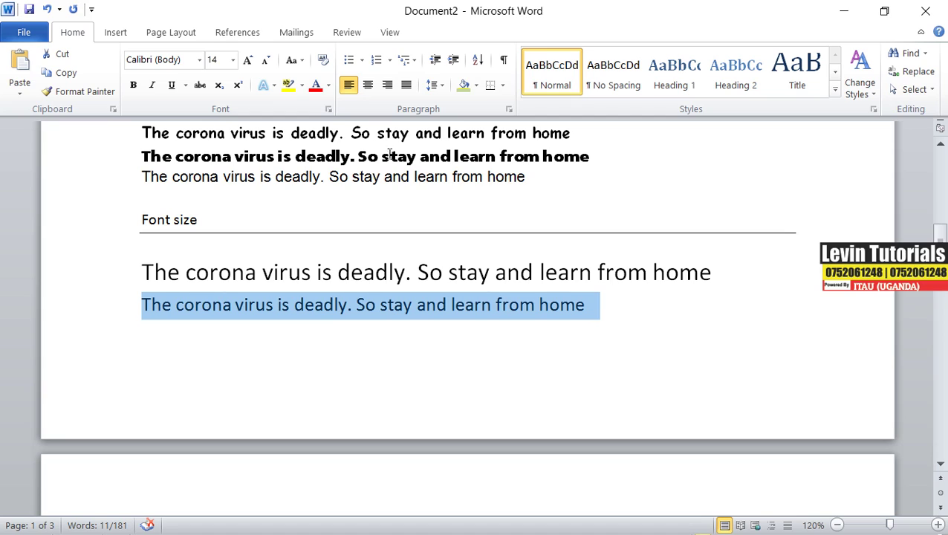
{"action": "scroll", "coordinate": [382, 310], "scroll_direction": "up", "scroll_amount": 3}
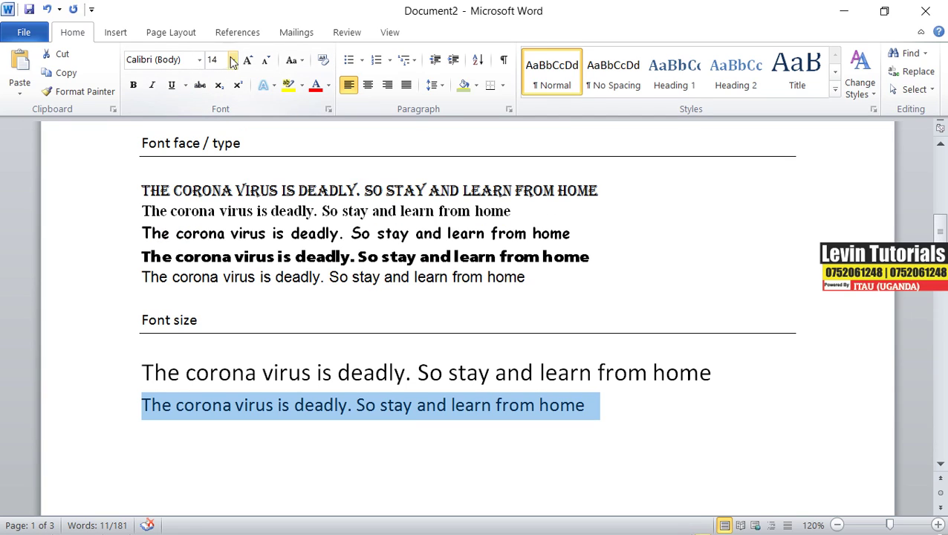
{"action": "left_click", "coordinate": [231, 60]}
{"action": "left_click", "coordinate": [606, 417]}
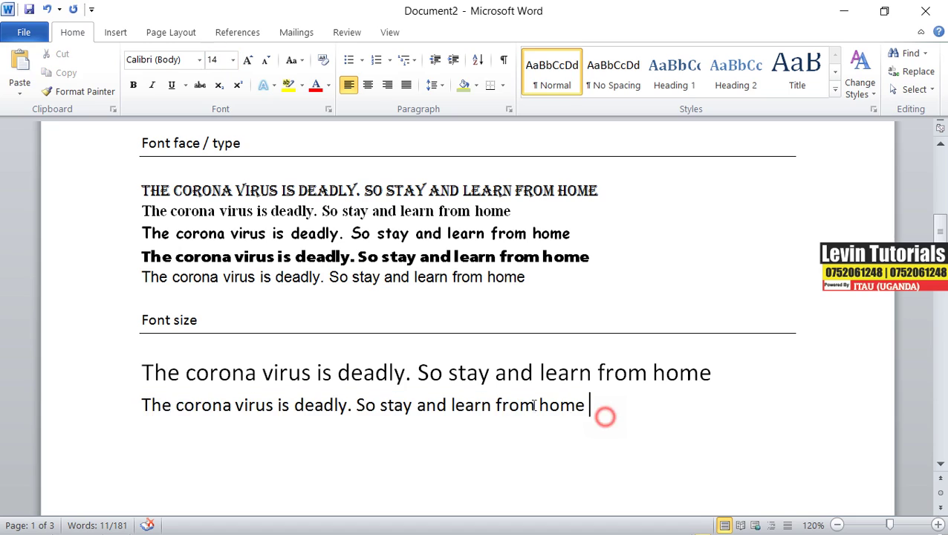
- Select the 'Font Grow & Font Shrink' item in the BASIC EDITING list
{"action": "scroll", "coordinate": [353, 363], "scroll_direction": "up", "scroll_amount": 15}
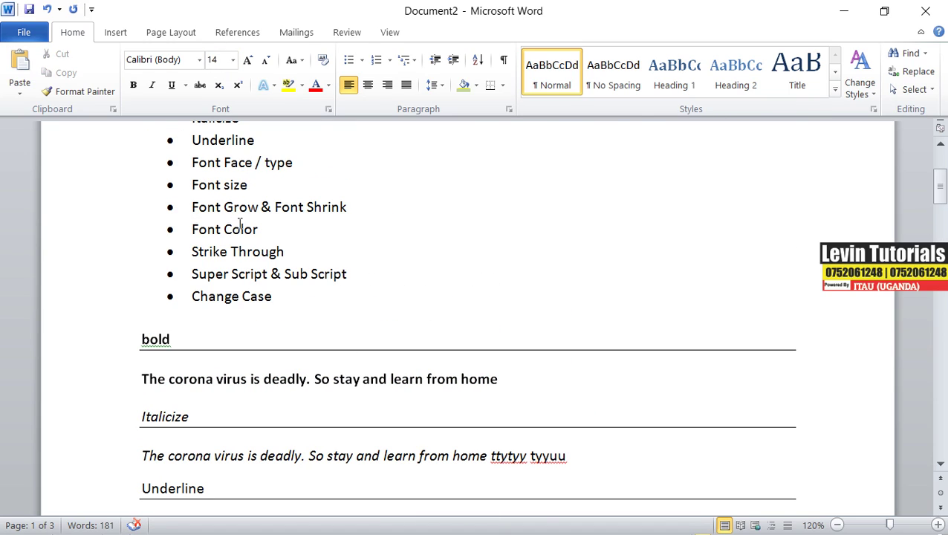
{"action": "scroll", "coordinate": [240, 225], "scroll_direction": "up", "scroll_amount": 3}
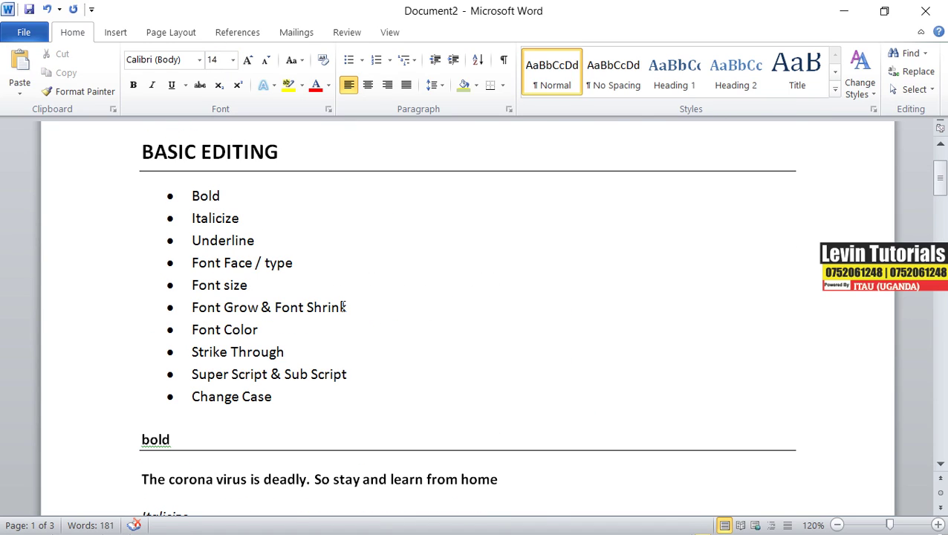
{"action": "left_click_drag", "start_coordinate": [191, 307], "coordinate": [350, 307]}
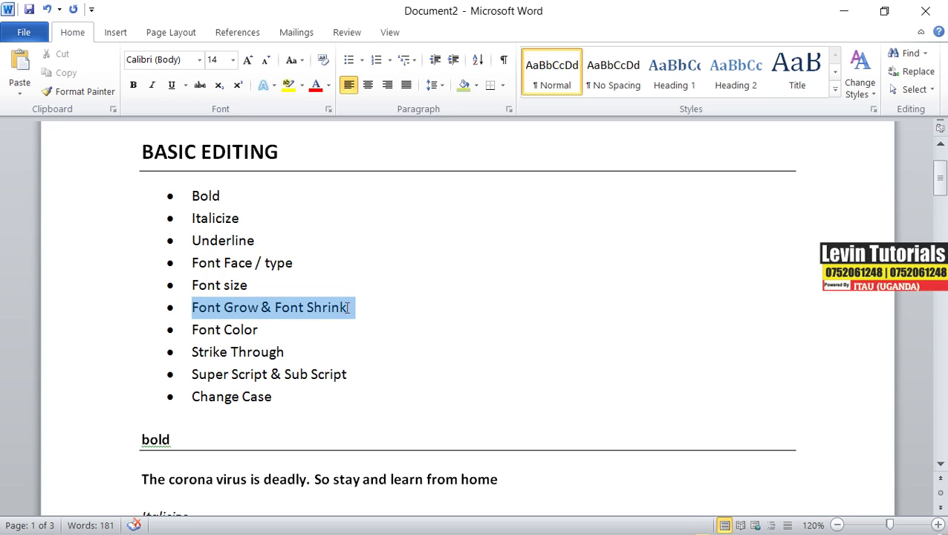
- Copy the 'Font Grow & Font Shrink' item and paste it on the blank page
{"action": "right_click", "coordinate": [318, 307]}
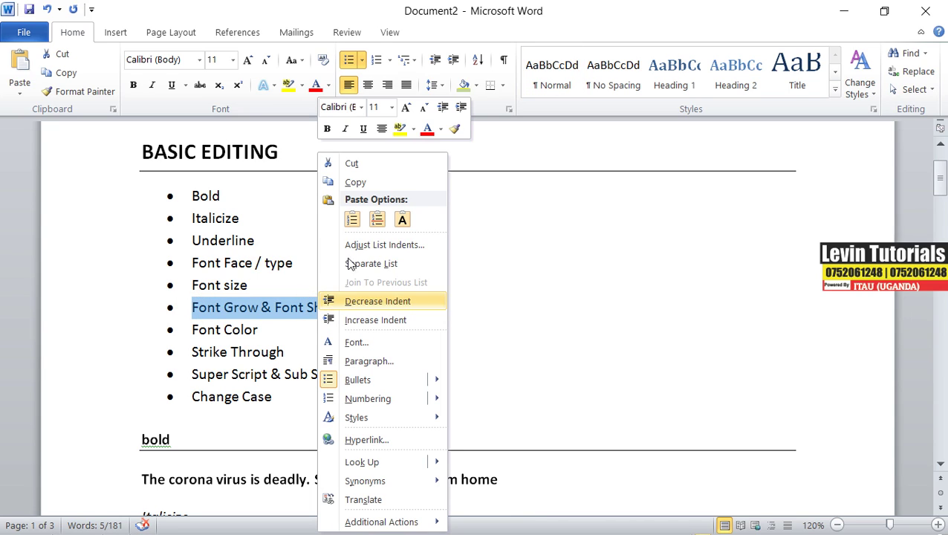
{"action": "left_click", "coordinate": [360, 183]}
{"action": "scroll", "coordinate": [339, 300], "scroll_direction": "down", "scroll_amount": 12}
{"action": "scroll", "coordinate": [339, 300], "scroll_direction": "down", "scroll_amount": 6}
{"action": "scroll", "coordinate": [299, 309], "scroll_direction": "up", "scroll_amount": 3}
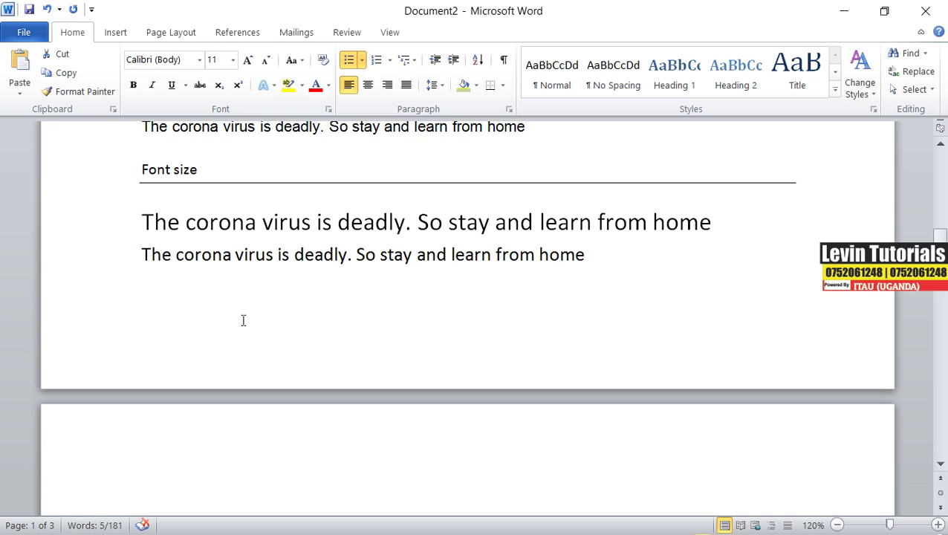
{"action": "scroll", "coordinate": [242, 318], "scroll_direction": "down", "scroll_amount": 6}
{"action": "left_click", "coordinate": [186, 246]}
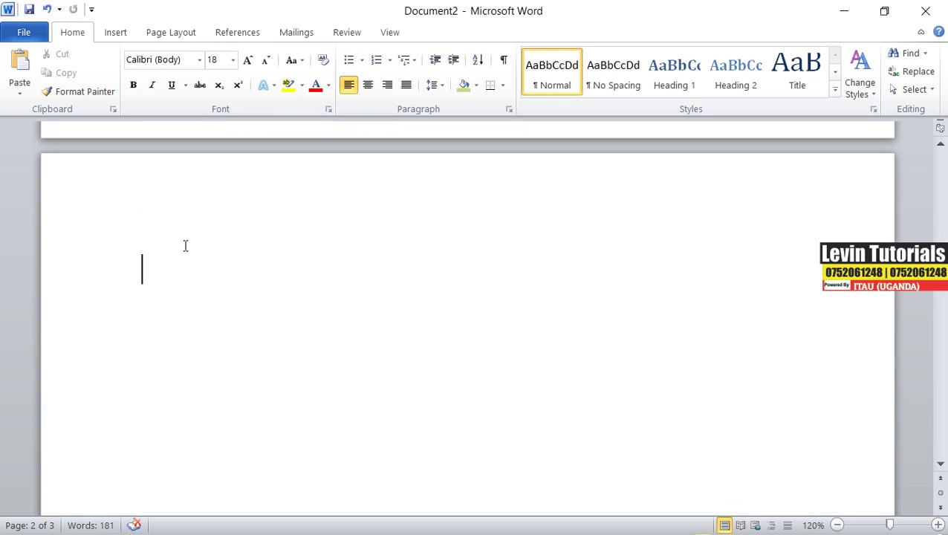
{"action": "key", "text": "ctrl+v"}
- Undo the bulleted paste and put 'Font Grow & Font Shrink' unindented at the top of page 2
{"action": "left_click", "coordinate": [192, 265]}
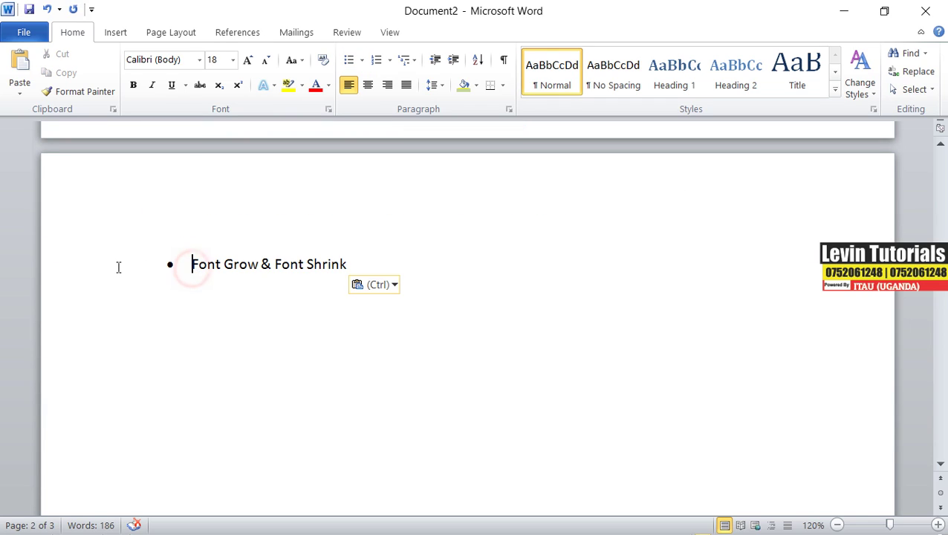
{"action": "key", "text": "ctrl+z"}
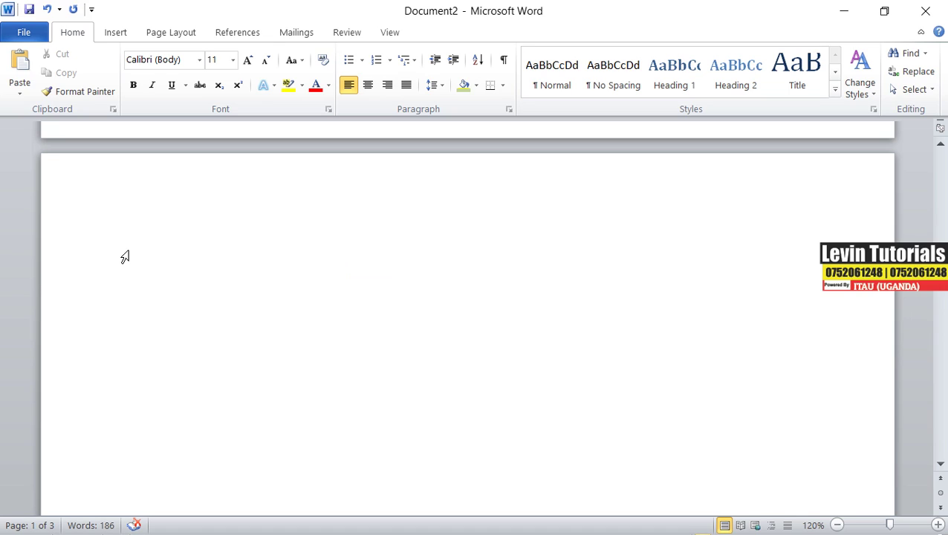
{"action": "scroll", "coordinate": [125, 257], "scroll_direction": "up", "scroll_amount": 6}
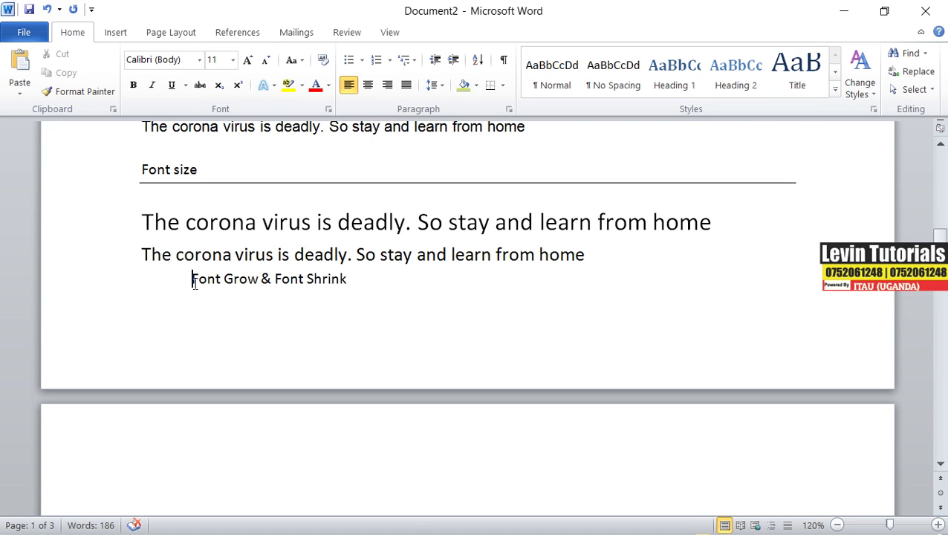
{"action": "key", "text": "BackSpace"}
{"action": "key", "text": "BackSpace"}
{"action": "key", "text": "Return"}
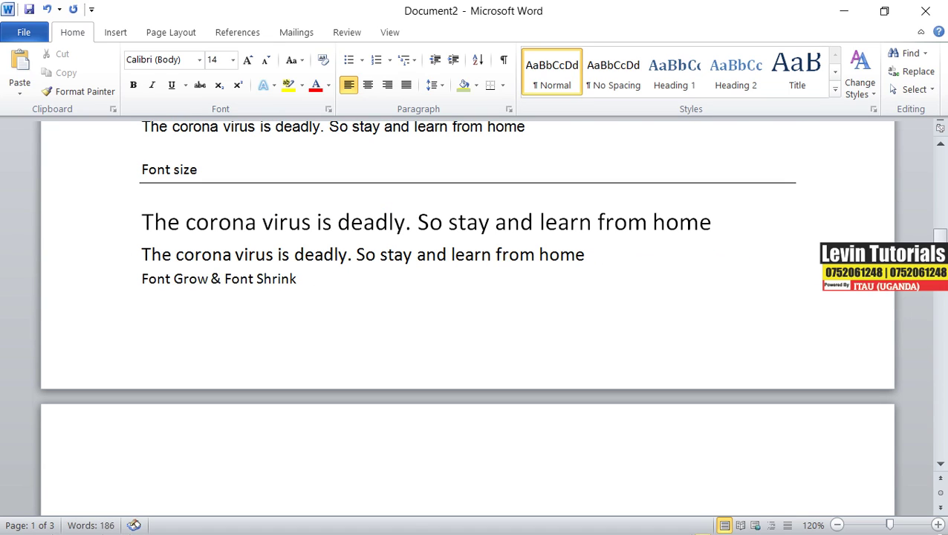
{"action": "key", "text": "Return"}
{"action": "key", "text": "Return"}
{"action": "key", "text": "Return"}
- Give the 'Font Grow & Font Shrink' heading a bottom border
{"action": "scroll", "coordinate": [122, 259], "scroll_direction": "down", "scroll_amount": 6}
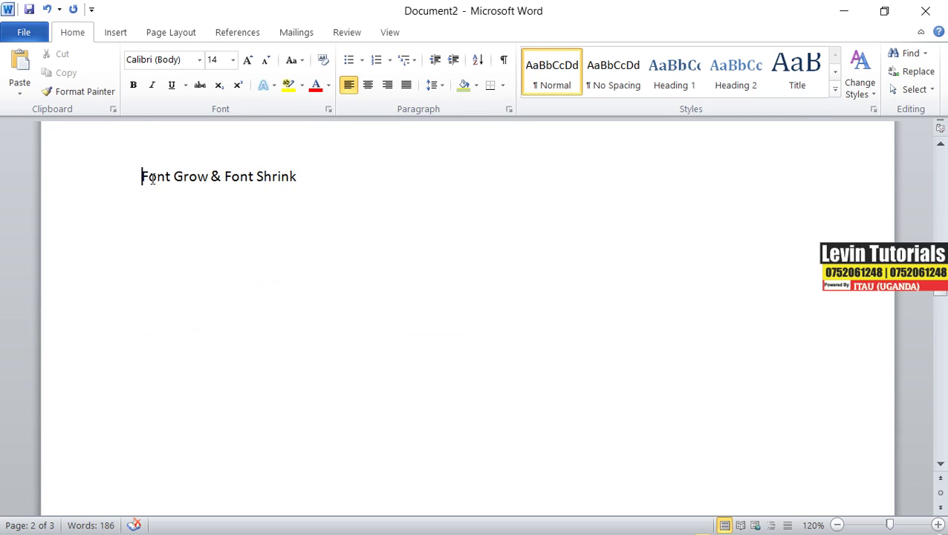
{"action": "left_click", "coordinate": [144, 199]}
{"action": "left_click_drag", "start_coordinate": [141, 176], "coordinate": [345, 177]}
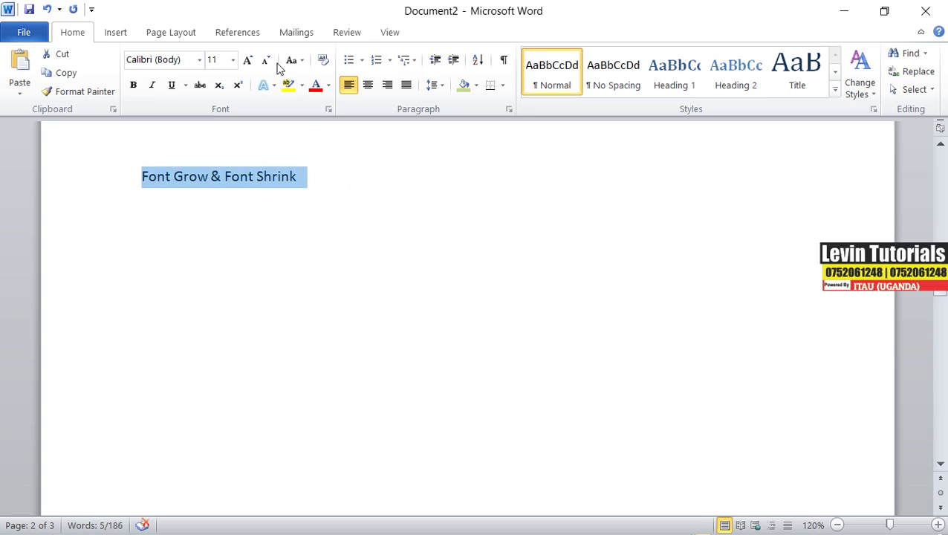
{"action": "left_click", "coordinate": [490, 86]}
{"action": "left_click", "coordinate": [241, 233]}
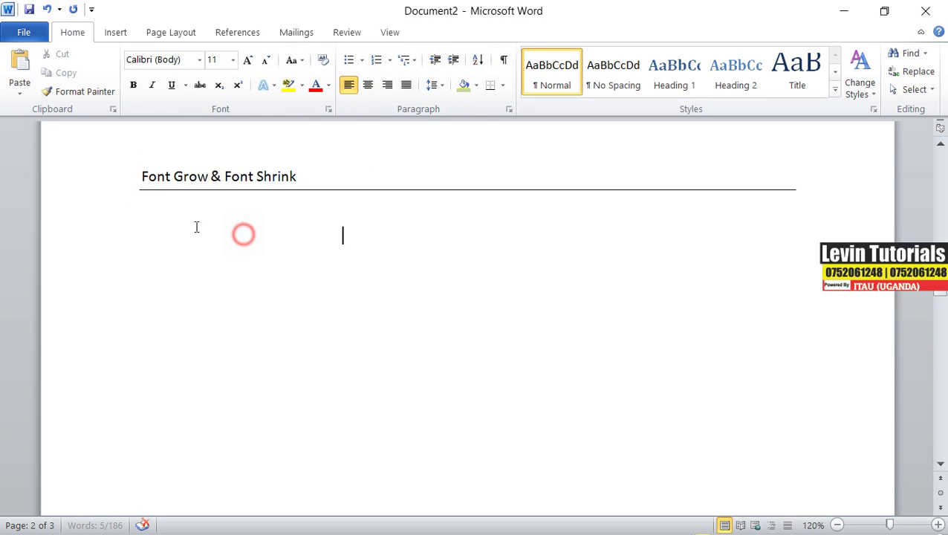
- Copy the 14 pt corona sentence from under the Font size heading
{"action": "left_click", "coordinate": [197, 208]}
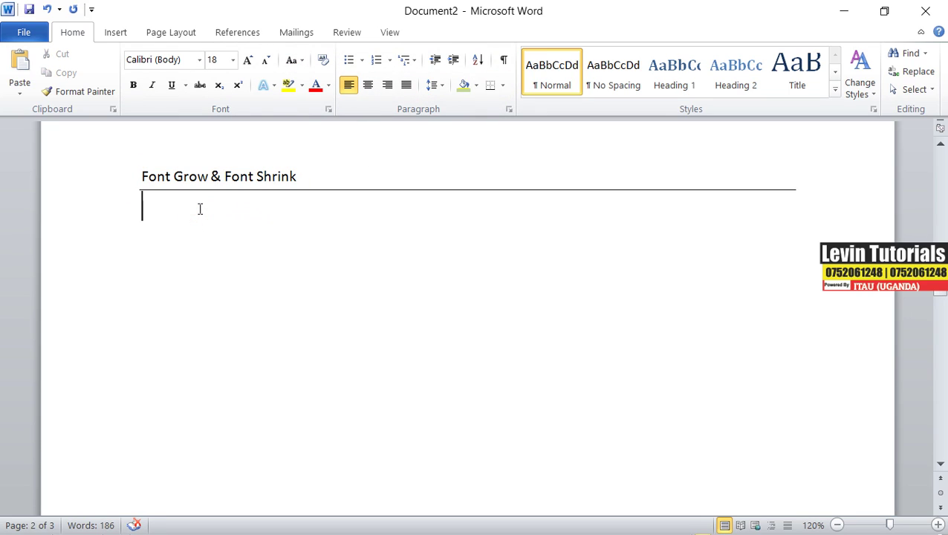
{"action": "scroll", "coordinate": [201, 209], "scroll_direction": "up", "scroll_amount": 6}
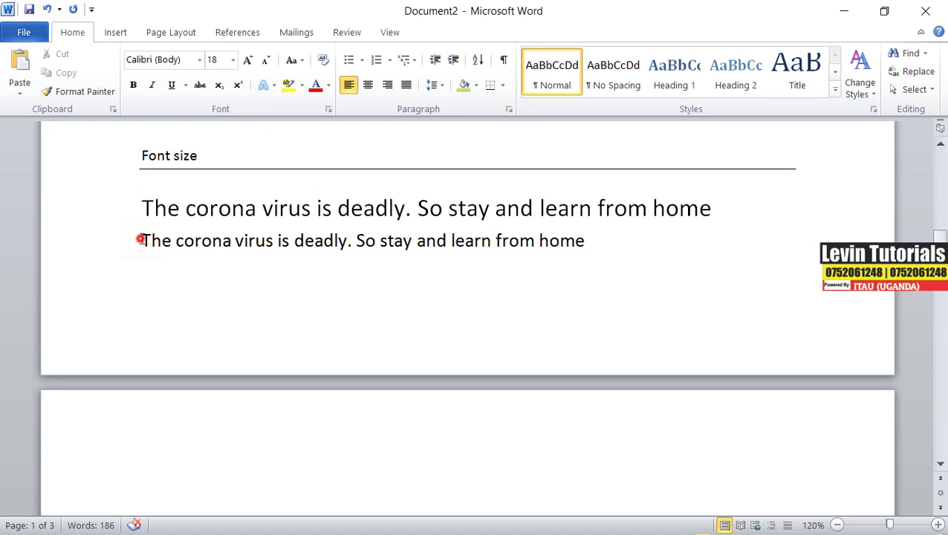
{"action": "left_click_drag", "start_coordinate": [142, 239], "coordinate": [607, 237]}
{"action": "right_click", "coordinate": [552, 243]}
{"action": "left_click", "coordinate": [585, 269]}
- Paste it below the Font Grow & Font Shrink heading and select the pasted line
{"action": "scroll", "coordinate": [277, 289], "scroll_direction": "down", "scroll_amount": 6}
{"action": "left_click", "coordinate": [187, 316]}
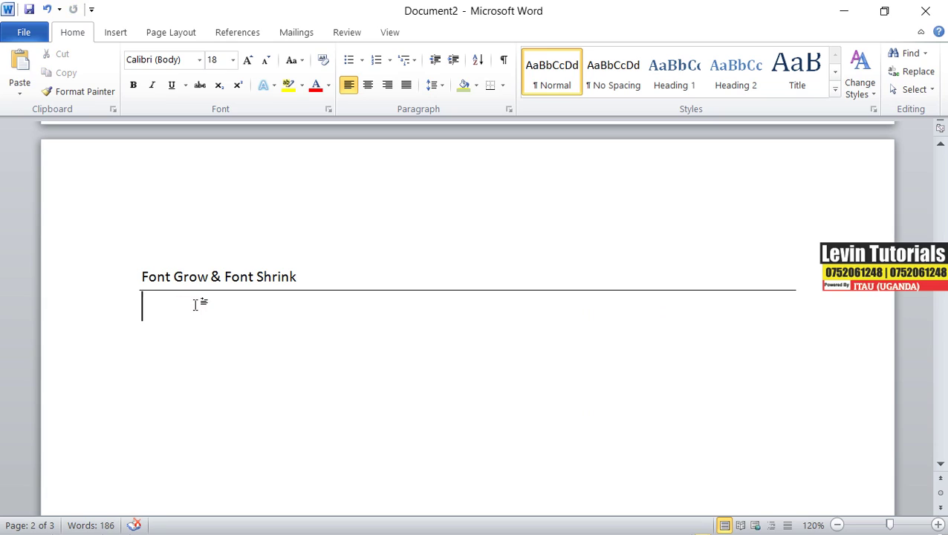
{"action": "key", "text": "ctrl+v"}
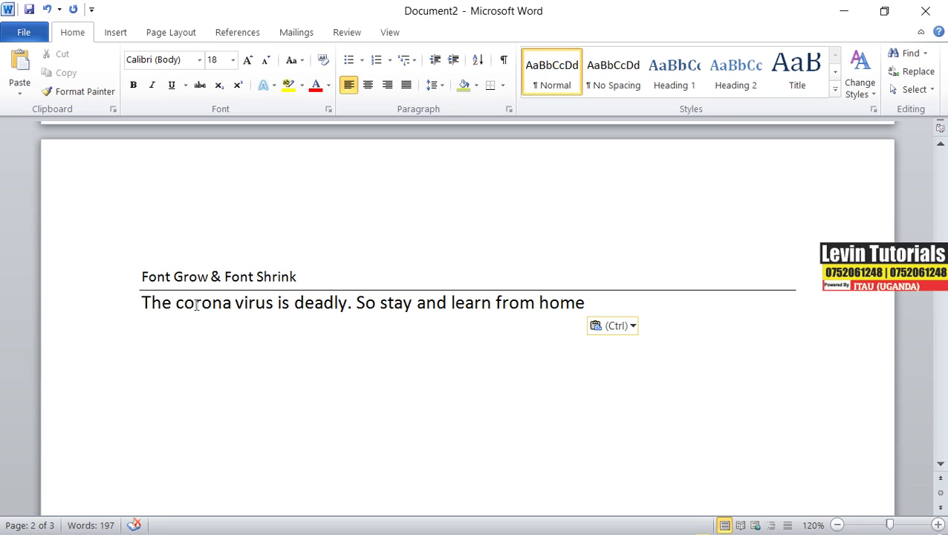
{"action": "left_click", "coordinate": [140, 301]}
{"action": "left_click_drag", "start_coordinate": [146, 304], "coordinate": [620, 302]}
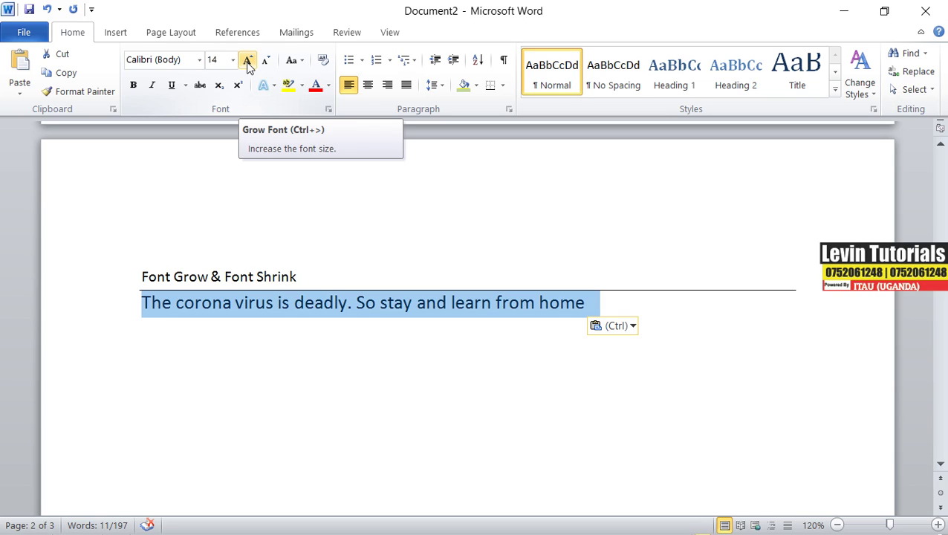
- Grow the sentence's font step by step from 14 up to 48 pt
{"action": "left_click", "coordinate": [249, 61]}
{"action": "left_click", "coordinate": [249, 61]}
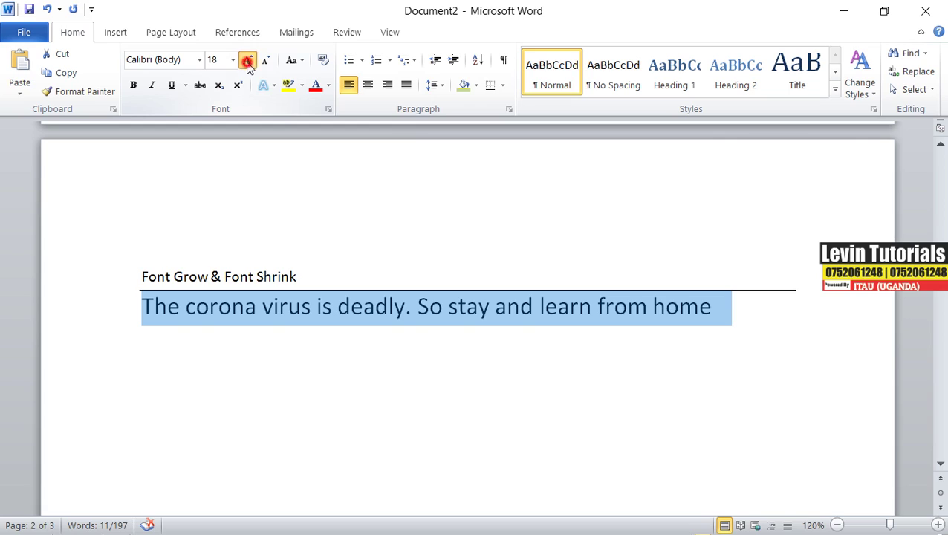
{"action": "left_click", "coordinate": [248, 60]}
{"action": "left_click", "coordinate": [248, 61]}
{"action": "left_click", "coordinate": [248, 62]}
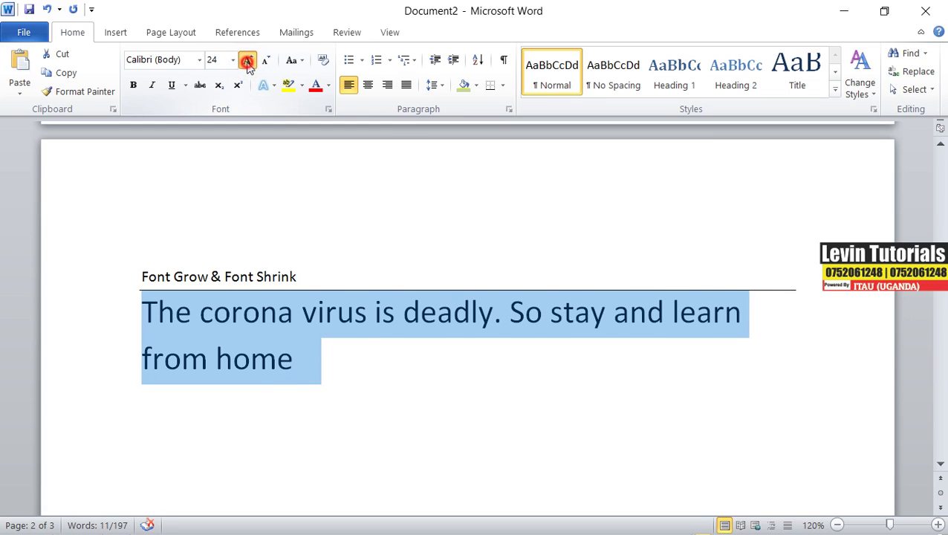
{"action": "left_click", "coordinate": [247, 63]}
{"action": "left_click", "coordinate": [247, 63]}
{"action": "left_click", "coordinate": [248, 63]}
{"action": "left_click", "coordinate": [247, 62]}
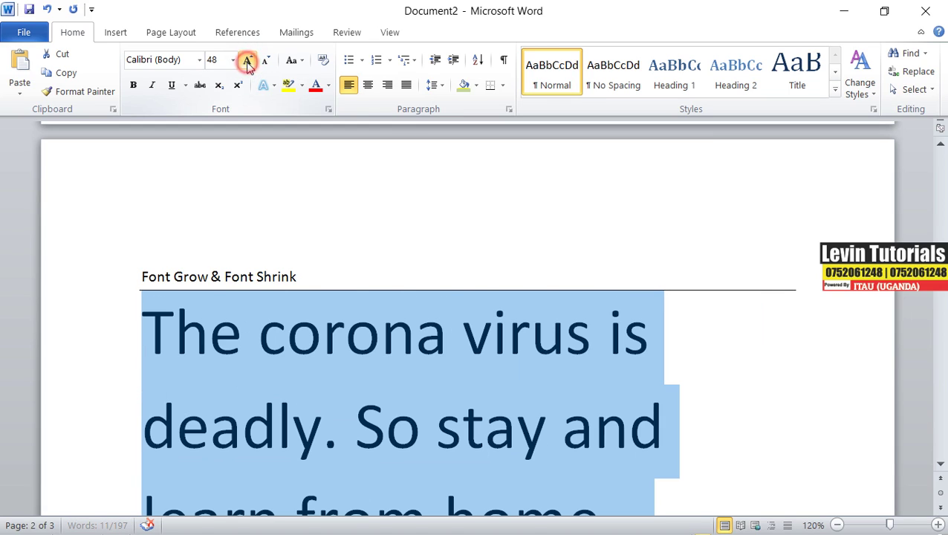
- Shrink the sentence step by step from 48 back down to 16 pt
{"action": "left_click", "coordinate": [263, 63]}
{"action": "left_click", "coordinate": [265, 64]}
{"action": "left_click", "coordinate": [265, 64]}
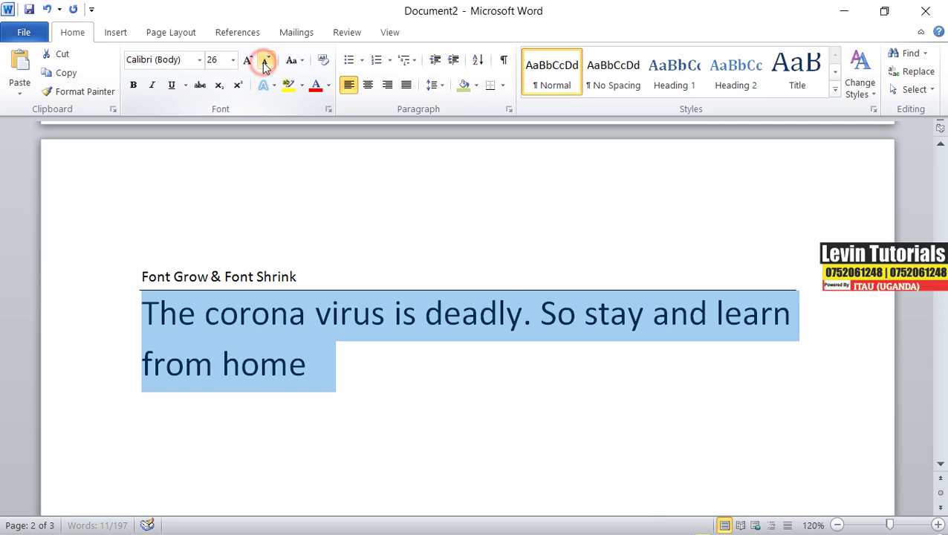
{"action": "left_click", "coordinate": [265, 64]}
{"action": "left_click", "coordinate": [266, 64]}
{"action": "left_click", "coordinate": [266, 63]}
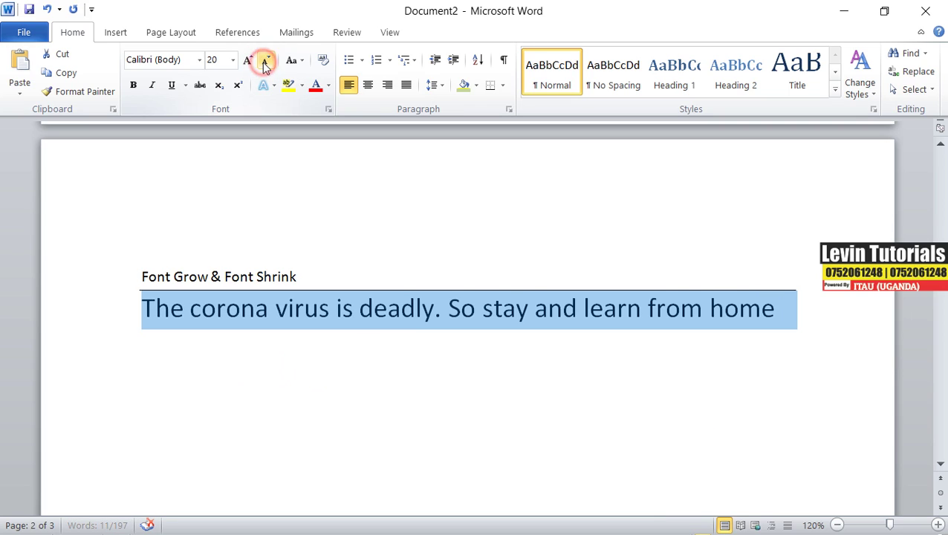
{"action": "left_click", "coordinate": [265, 63]}
{"action": "left_click", "coordinate": [265, 64]}
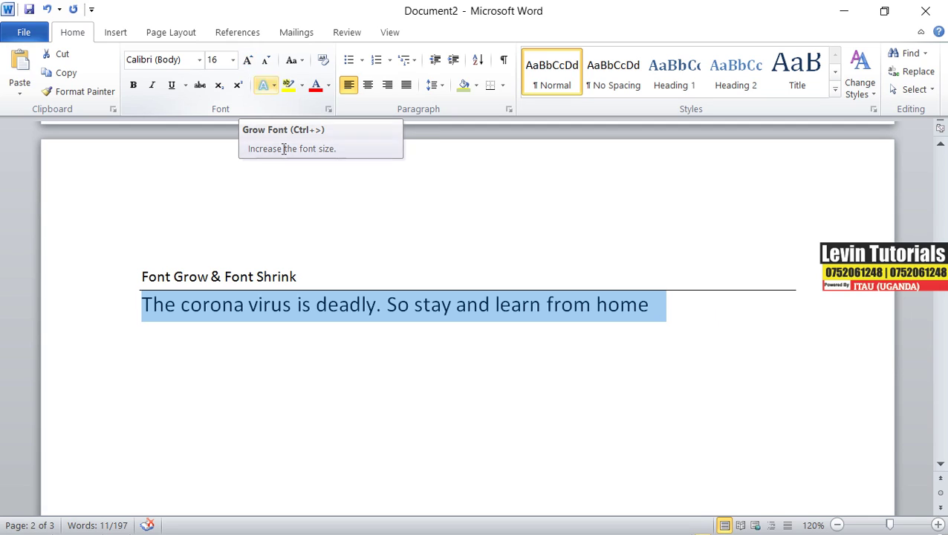
- Type 'font color' on the line below the sentence and give it a bottom border
{"action": "scroll", "coordinate": [283, 172], "scroll_direction": "up", "scroll_amount": 15}
{"action": "scroll", "coordinate": [283, 172], "scroll_direction": "down", "scroll_amount": 3}
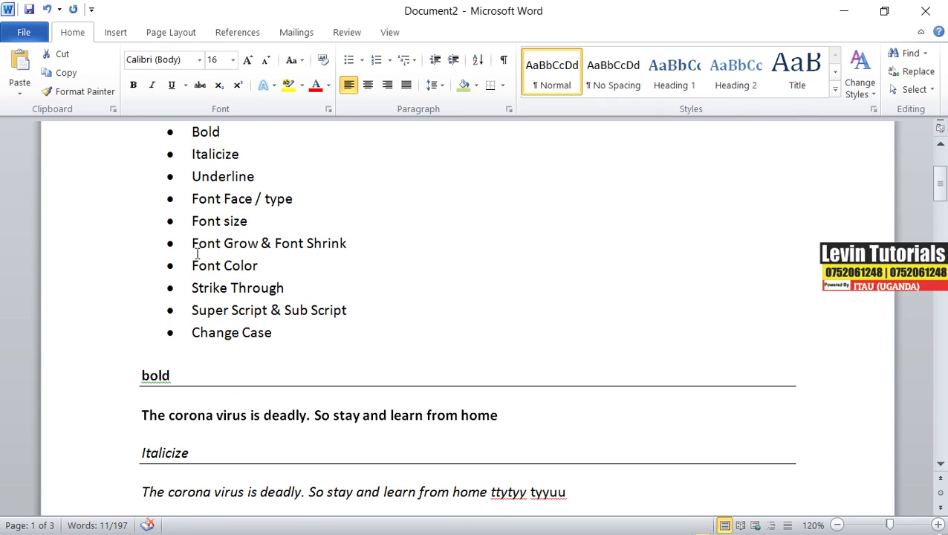
{"action": "left_click_drag", "start_coordinate": [260, 265], "coordinate": [193, 266]}
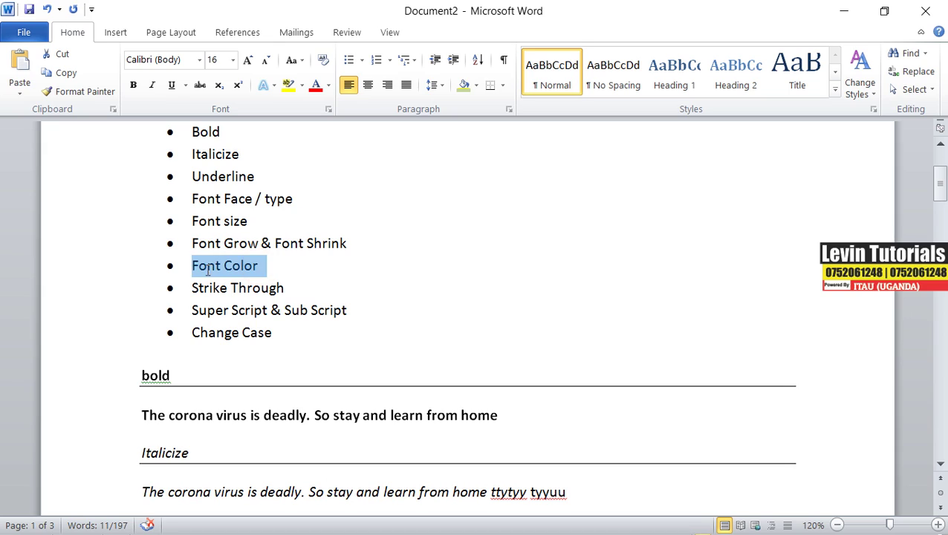
{"action": "scroll", "coordinate": [218, 269], "scroll_direction": "down", "scroll_amount": 6}
{"action": "scroll", "coordinate": [218, 269], "scroll_direction": "down", "scroll_amount": 10}
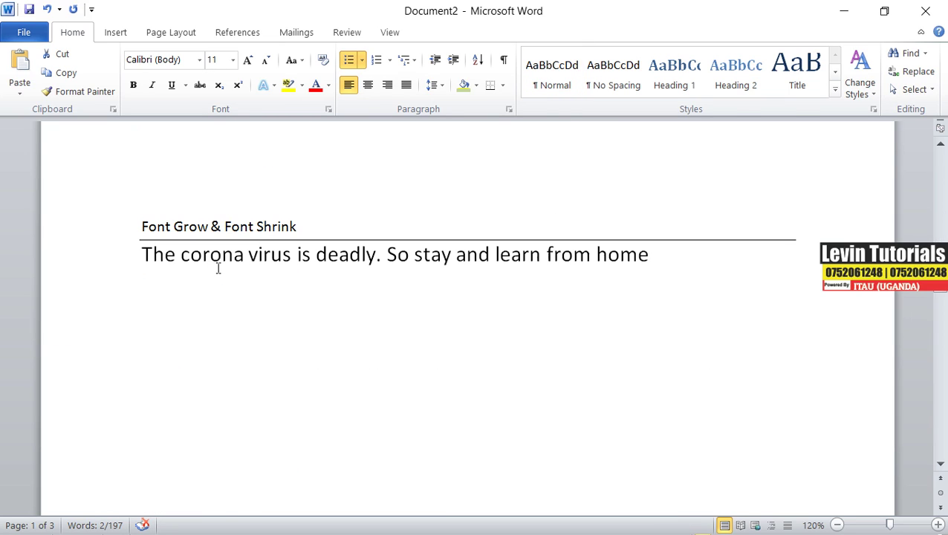
{"action": "left_click", "coordinate": [190, 295]}
{"action": "type", "text": "fo"}
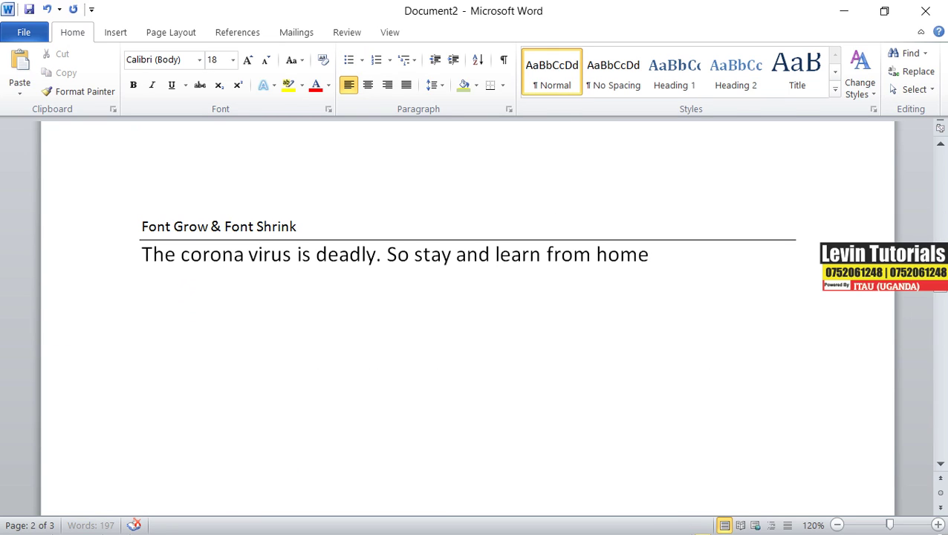
{"action": "type", "text": "nt color"}
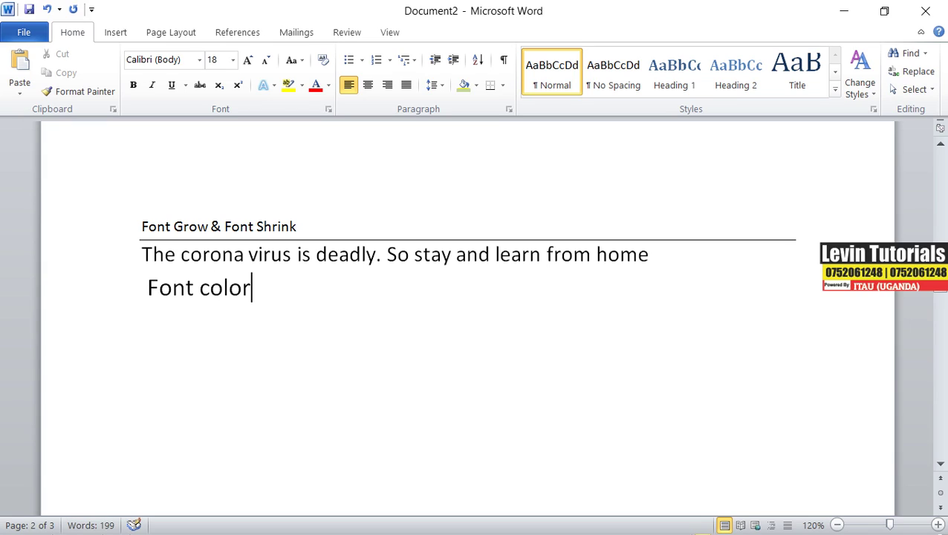
{"action": "left_click_drag", "start_coordinate": [255, 287], "coordinate": [138, 290]}
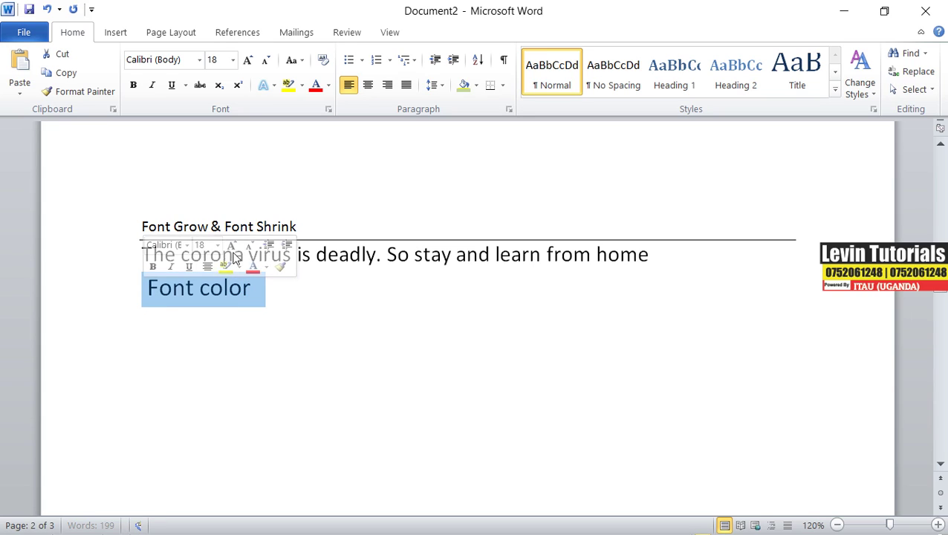
{"action": "left_click", "coordinate": [490, 85]}
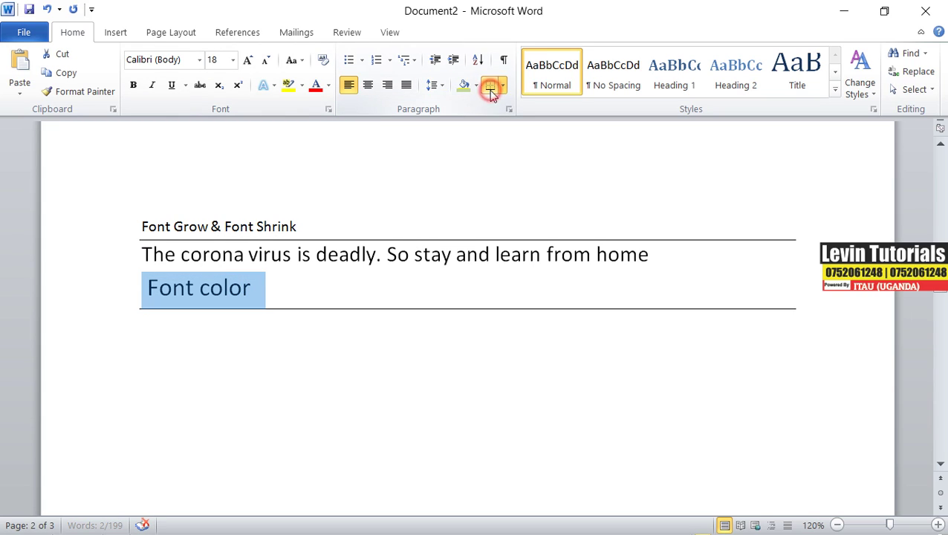
{"action": "left_click", "coordinate": [186, 351]}
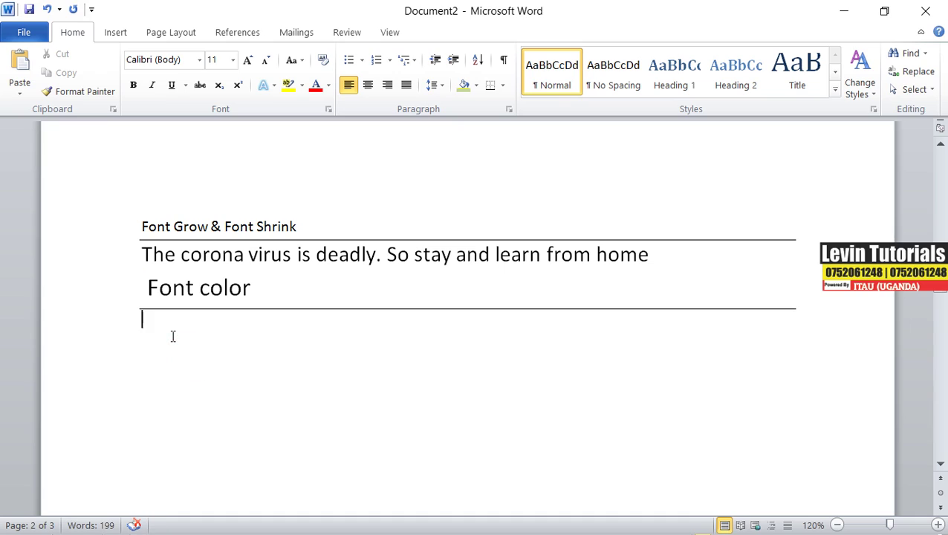
- Add a blank line after 'home', paste the corona sentence under Font color, and select 'The'
{"action": "left_click", "coordinate": [662, 257]}
{"action": "key", "text": "Return"}
{"action": "left_click", "coordinate": [171, 369]}
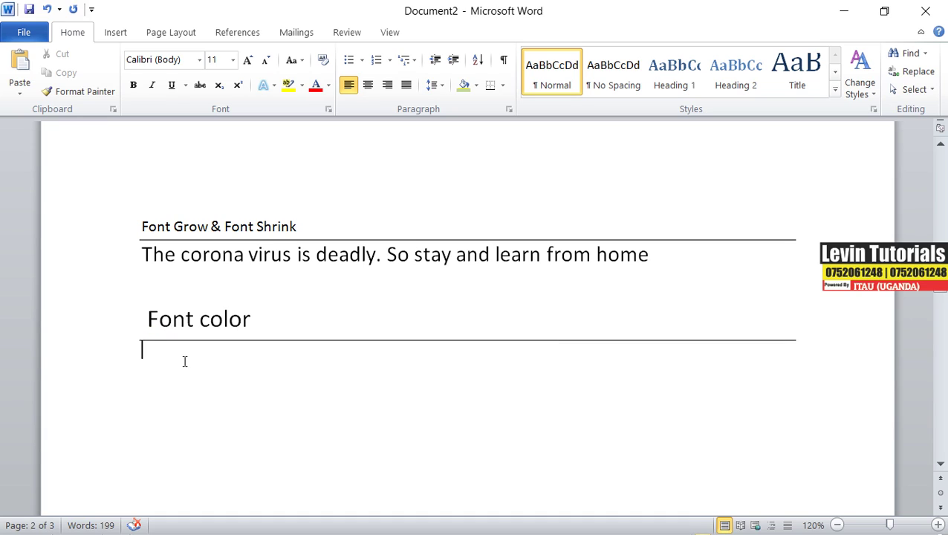
{"action": "type", "text": "The corona virus is deadly. So stay and learn from home"}
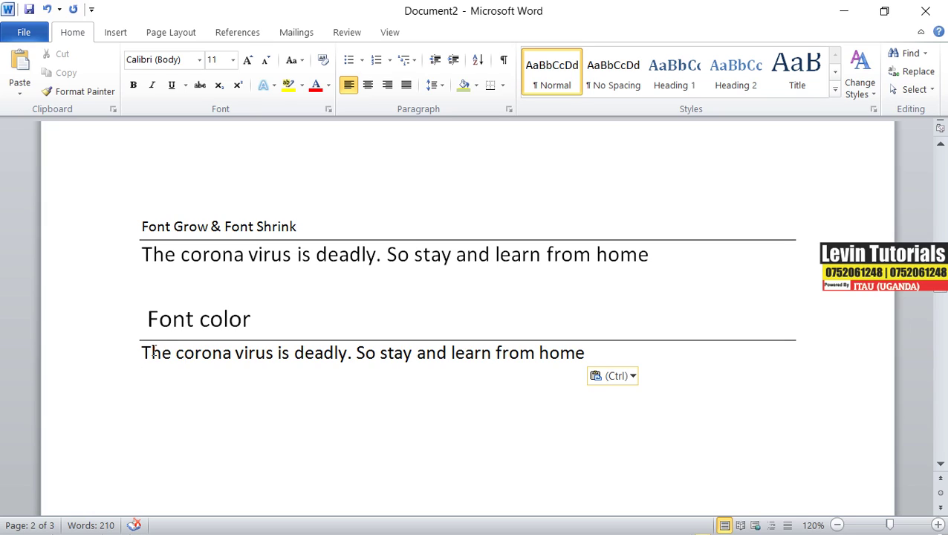
{"action": "left_click_drag", "start_coordinate": [171, 352], "coordinate": [144, 354]}
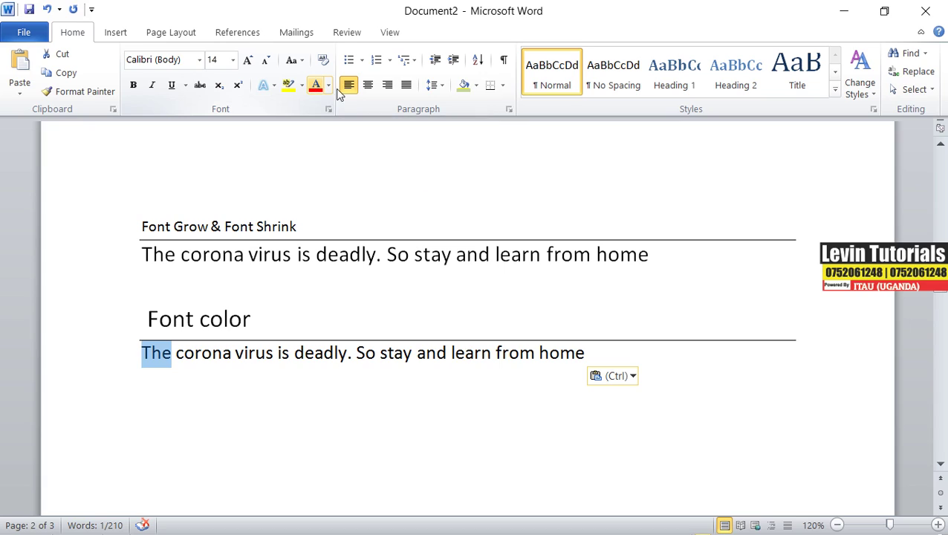
- Colour 'The' dark blue, 'corona' orange and 'virus' yellow, then select 'deadly'
{"action": "left_click", "coordinate": [329, 86]}
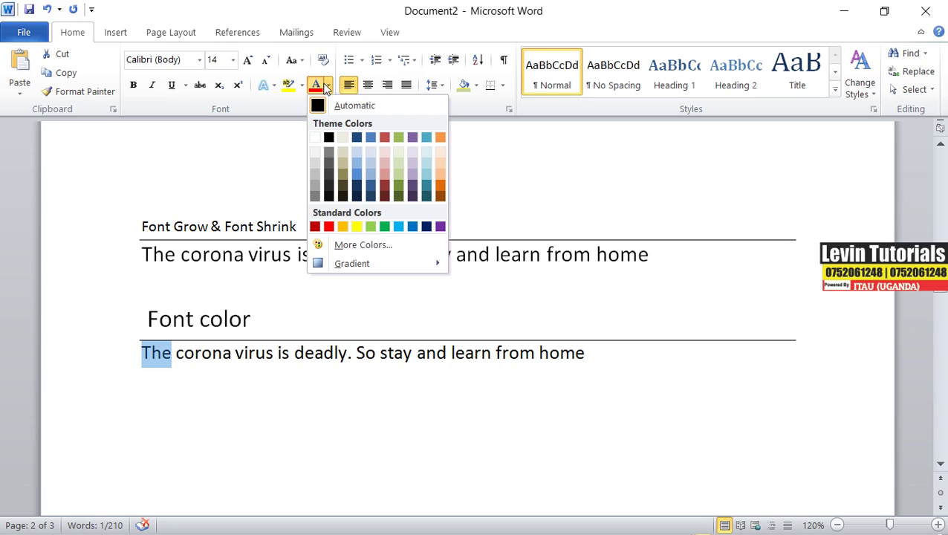
{"action": "left_click", "coordinate": [371, 196]}
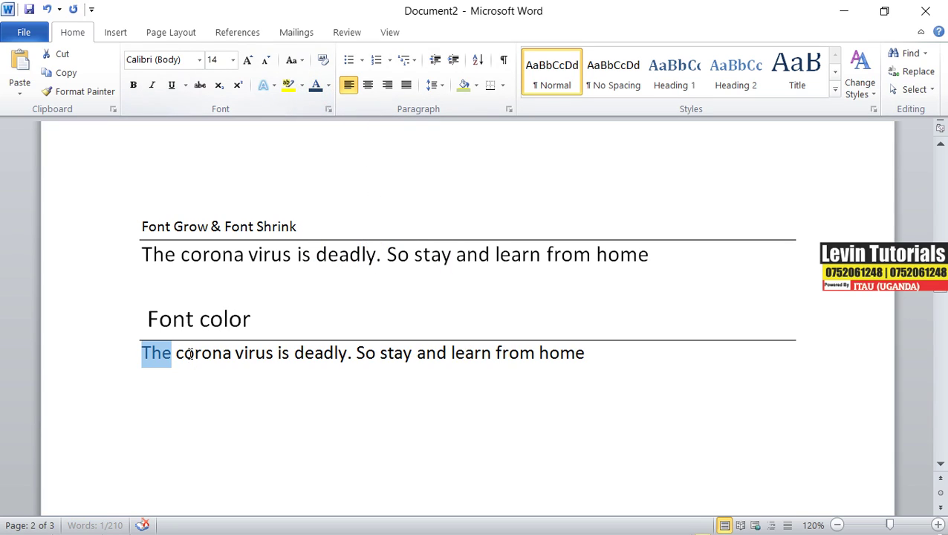
{"action": "left_click_drag", "start_coordinate": [176, 353], "coordinate": [231, 354]}
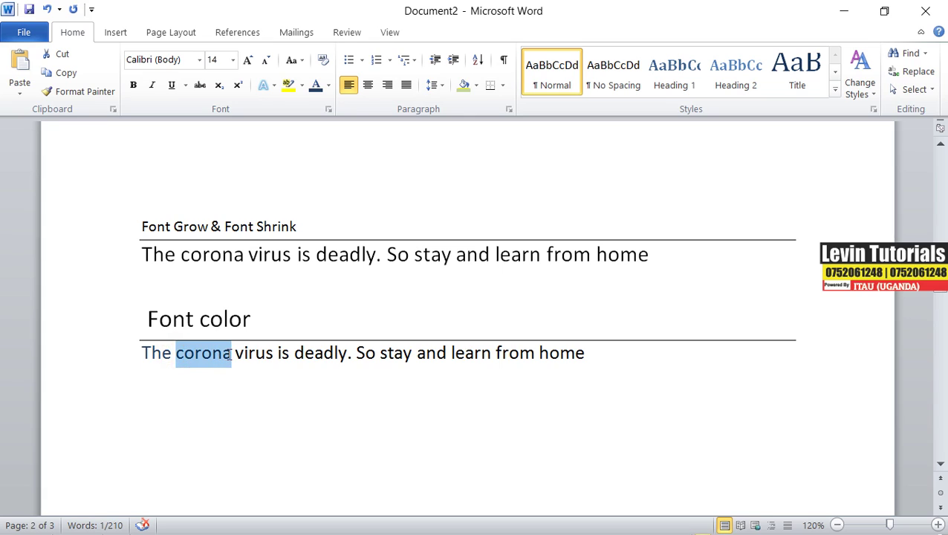
{"action": "left_click", "coordinate": [329, 85]}
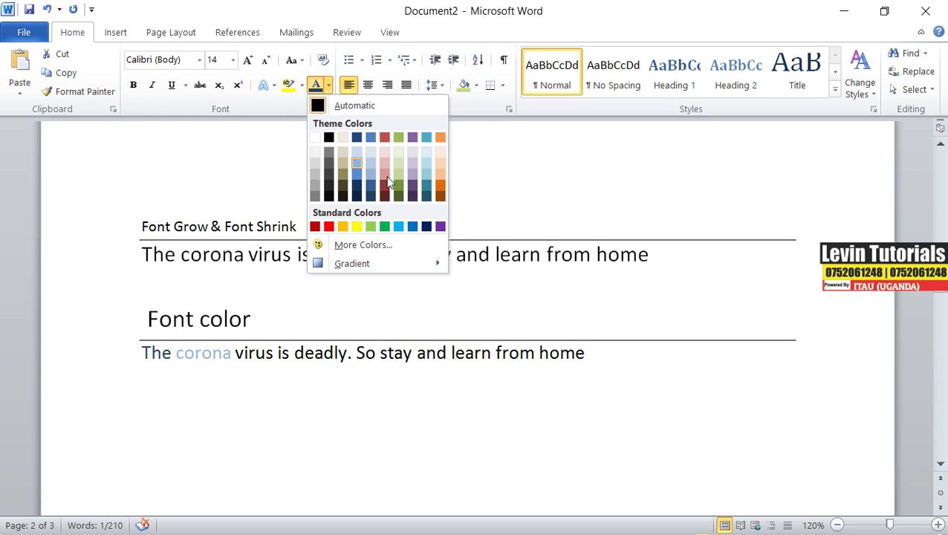
{"action": "left_click", "coordinate": [439, 175]}
{"action": "left_click", "coordinate": [237, 354]}
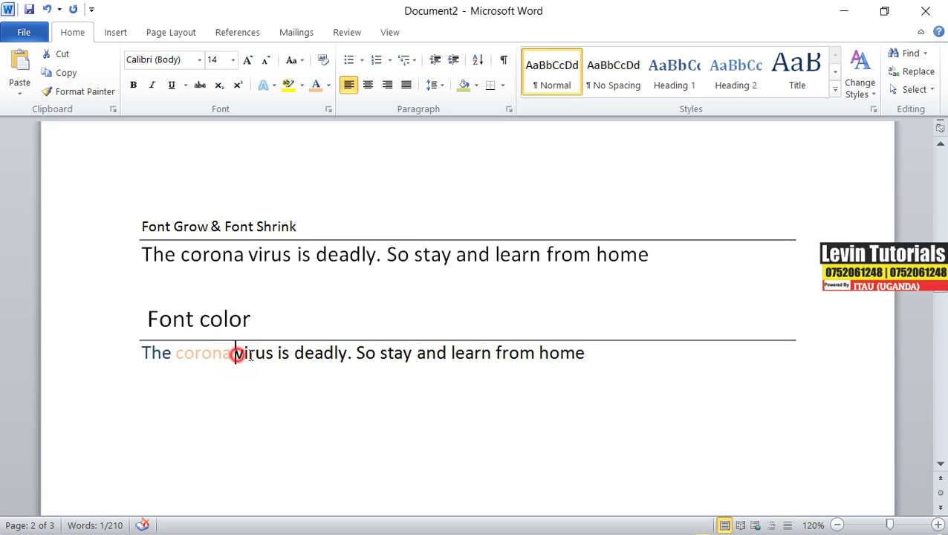
{"action": "left_click_drag", "start_coordinate": [237, 354], "coordinate": [272, 354]}
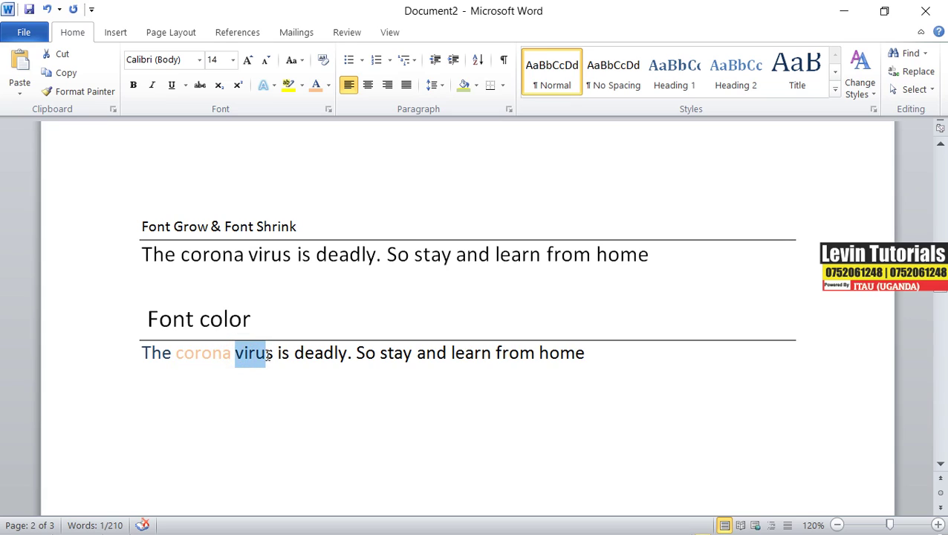
{"action": "left_click", "coordinate": [329, 85]}
{"action": "left_click", "coordinate": [372, 226]}
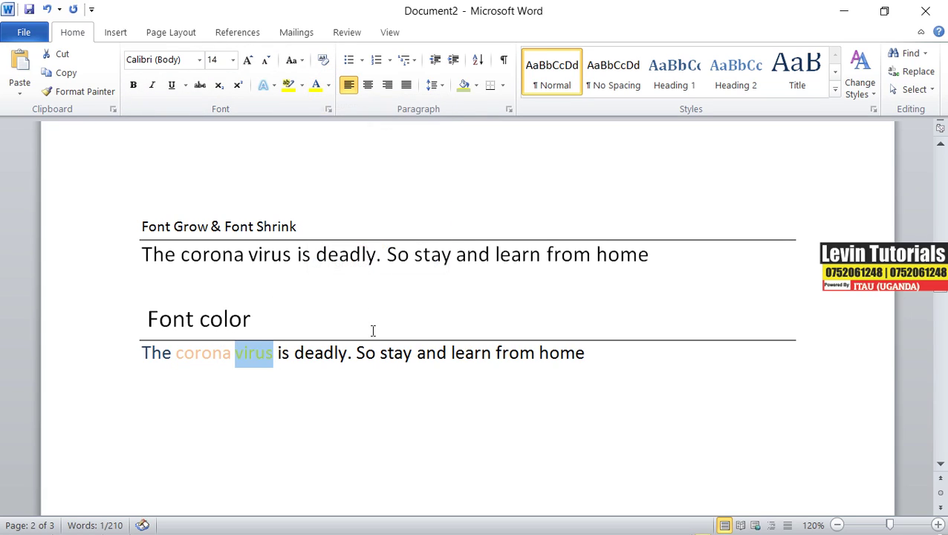
{"action": "left_click_drag", "start_coordinate": [295, 354], "coordinate": [348, 354]}
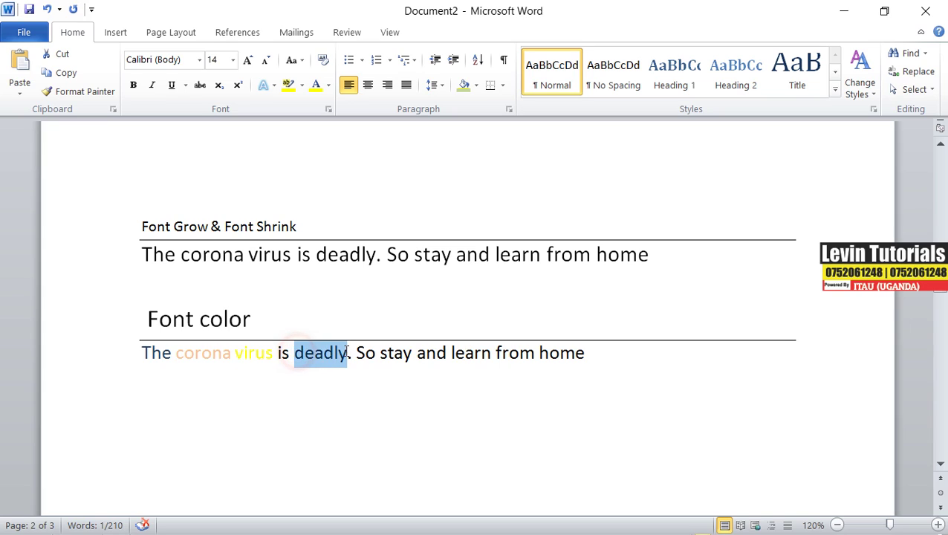
{"action": "left_click", "coordinate": [330, 85]}
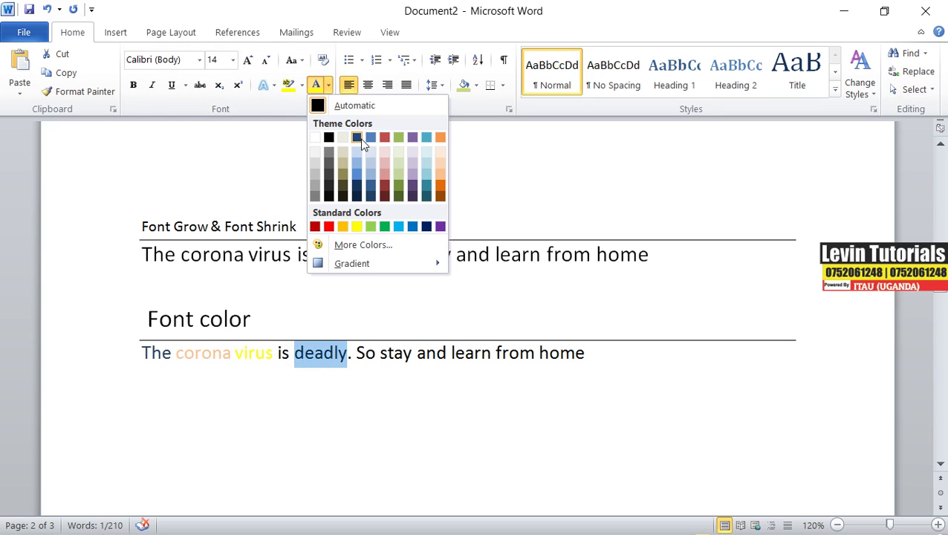
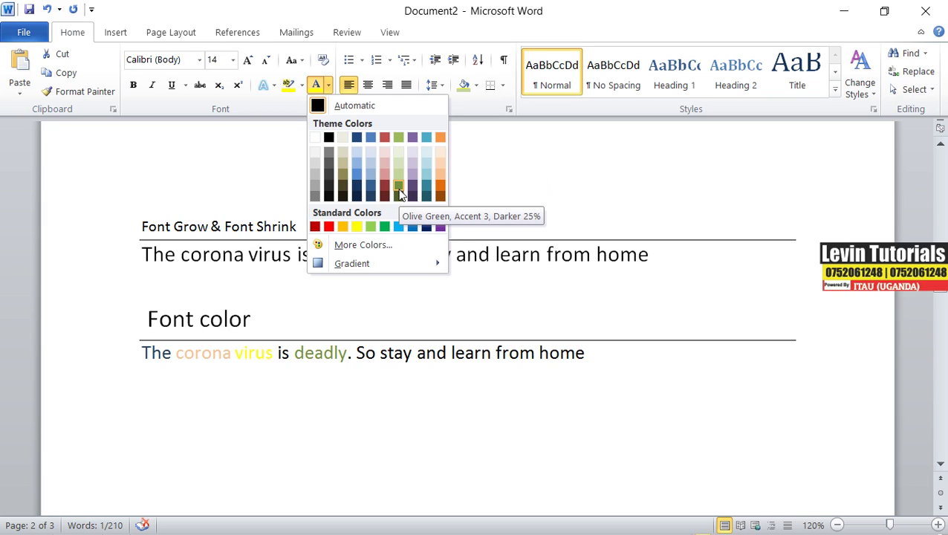
- Colour 'deadly' Olive Green, Accent 3, Darker 25% and 'stay and learn from' red
{"action": "left_click", "coordinate": [399, 195]}
{"action": "left_click_drag", "start_coordinate": [380, 355], "coordinate": [541, 354]}
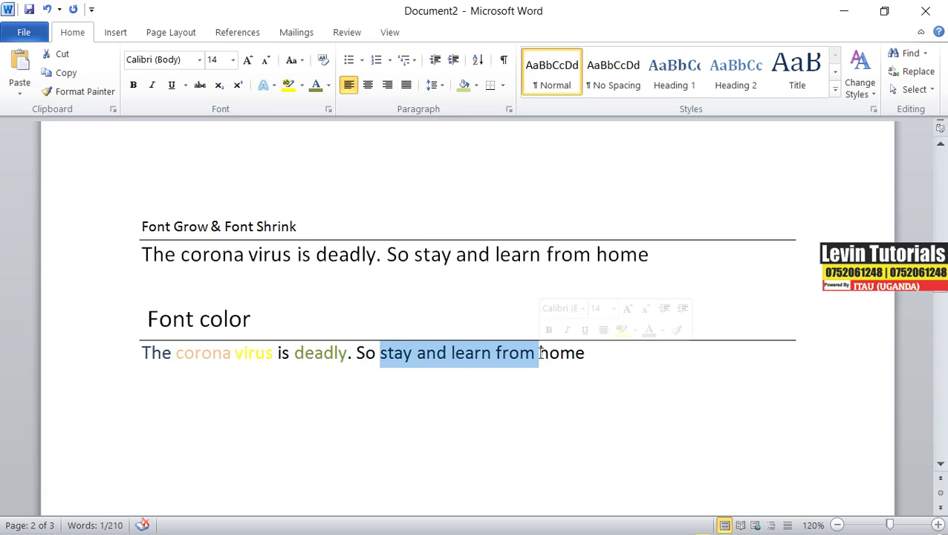
{"action": "left_click", "coordinate": [328, 85]}
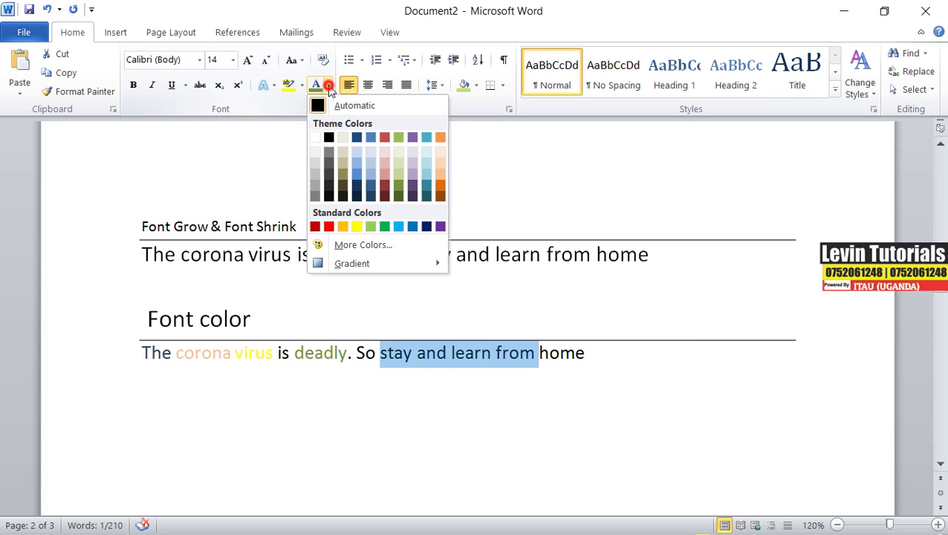
{"action": "left_click", "coordinate": [329, 226]}
{"action": "left_click", "coordinate": [494, 355]}
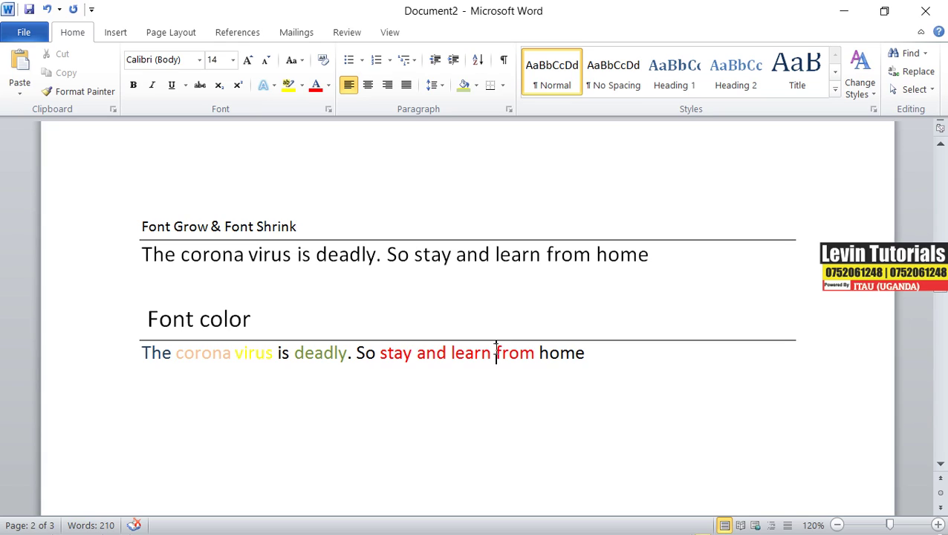
{"action": "left_click", "coordinate": [613, 367]}
- Add blank lines after the sample sentence and locate the Strike Through topic in the list
{"action": "key", "text": "Return"}
{"action": "key", "text": "Return"}
{"action": "scroll", "coordinate": [436, 289], "scroll_direction": "up", "scroll_amount": 5}
{"action": "scroll", "coordinate": [436, 290], "scroll_direction": "up", "scroll_amount": 15}
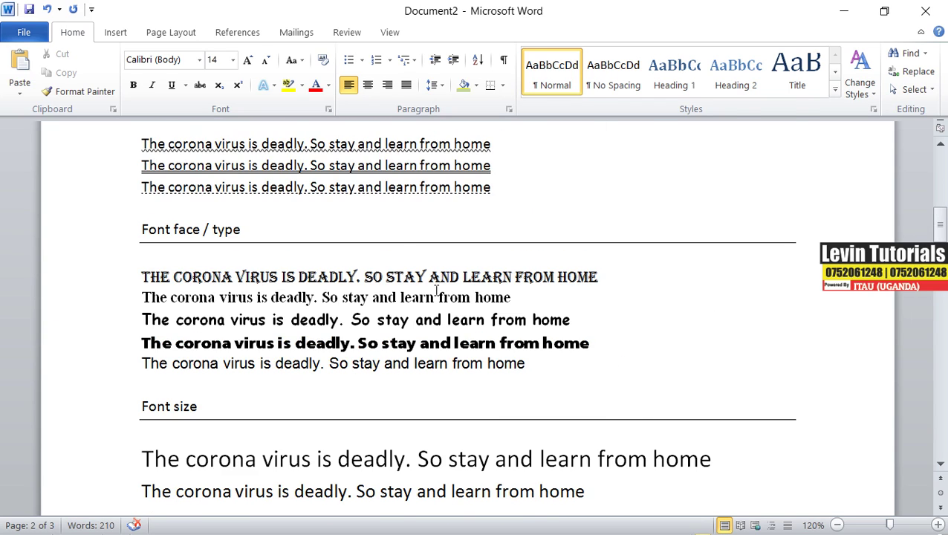
{"action": "scroll", "coordinate": [436, 290], "scroll_direction": "down", "scroll_amount": 3}
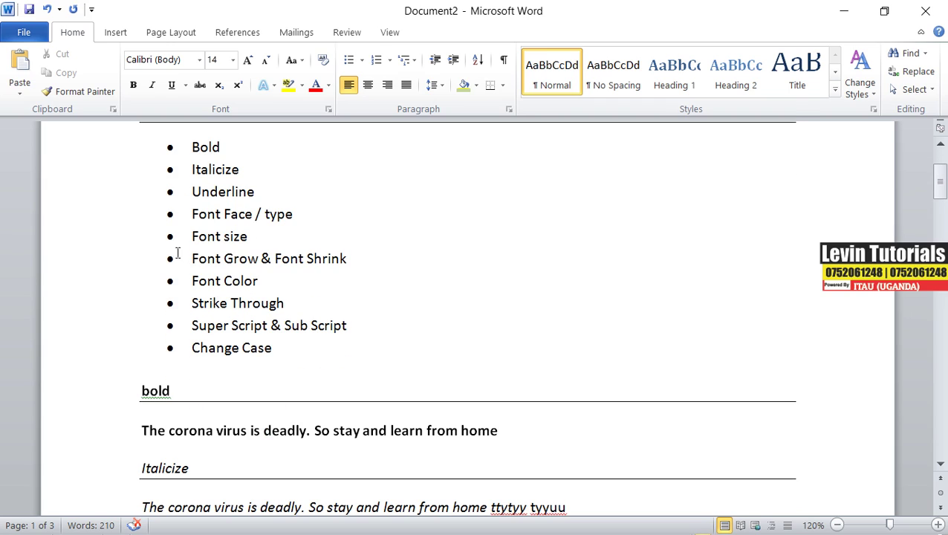
{"action": "left_click_drag", "start_coordinate": [196, 303], "coordinate": [305, 302]}
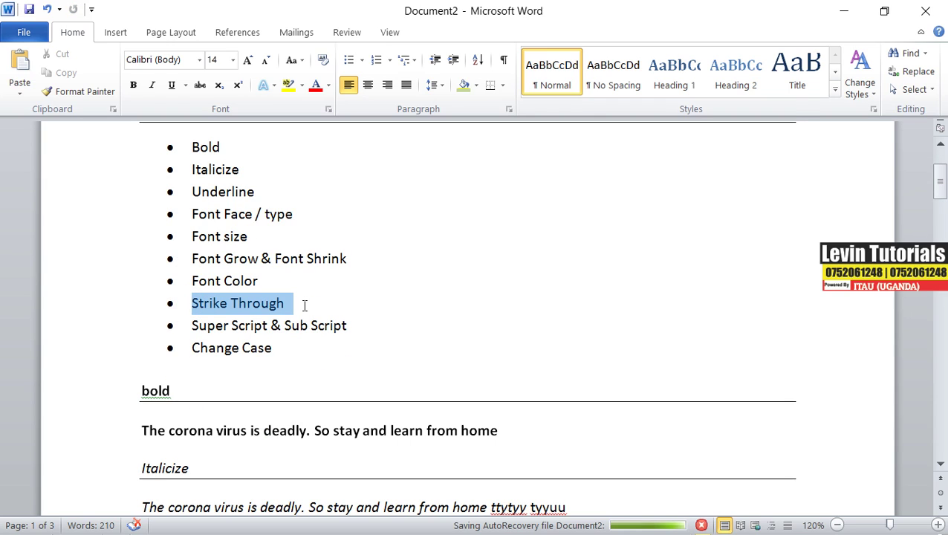
{"action": "left_click", "coordinate": [251, 359]}
{"action": "scroll", "coordinate": [252, 356], "scroll_direction": "down", "scroll_amount": 15}
- Type the heading 'Strike through' and give it a bottom border line
{"action": "left_click", "coordinate": [172, 388]}
{"action": "type", "text": "strik"}
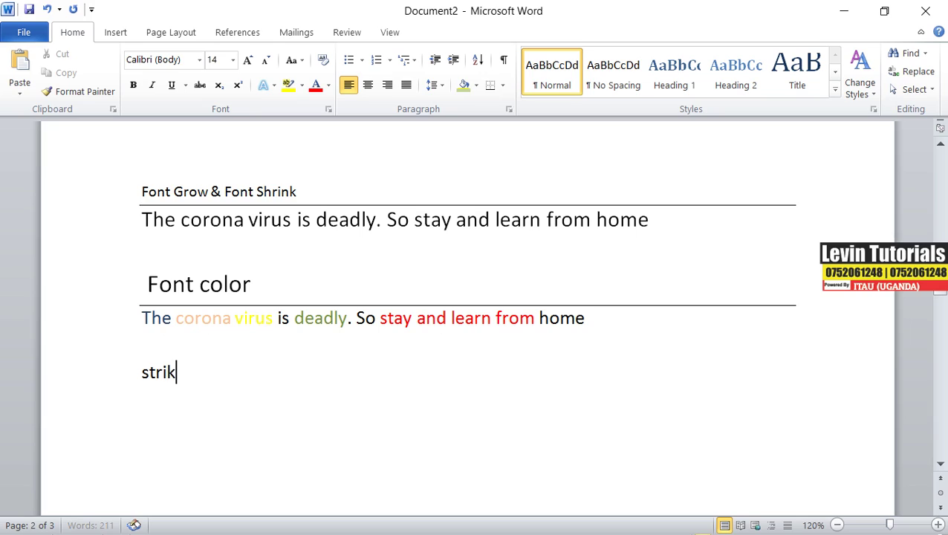
{"action": "type", "text": "e through"}
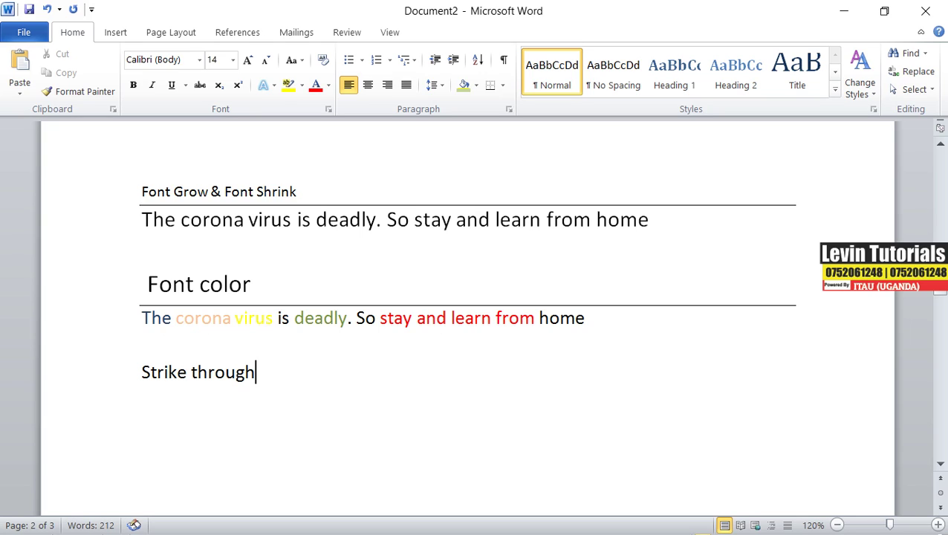
{"action": "left_click_drag", "start_coordinate": [262, 372], "coordinate": [151, 379]}
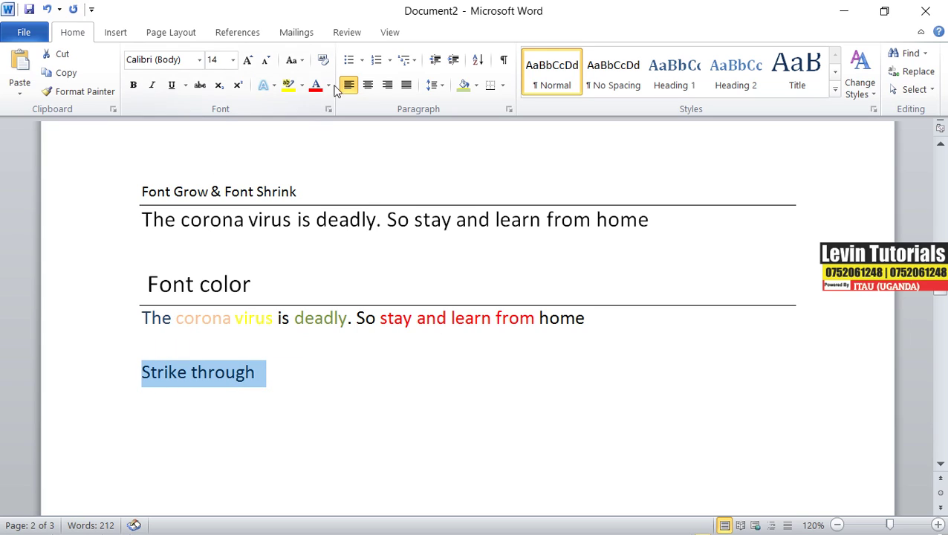
{"action": "left_click", "coordinate": [491, 87]}
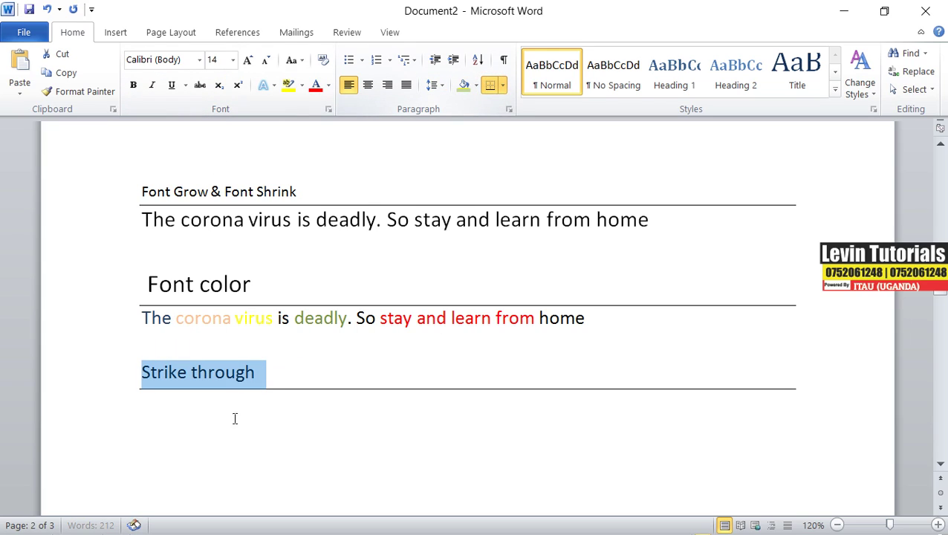
{"action": "left_click", "coordinate": [226, 422]}
{"action": "left_click", "coordinate": [148, 411]}
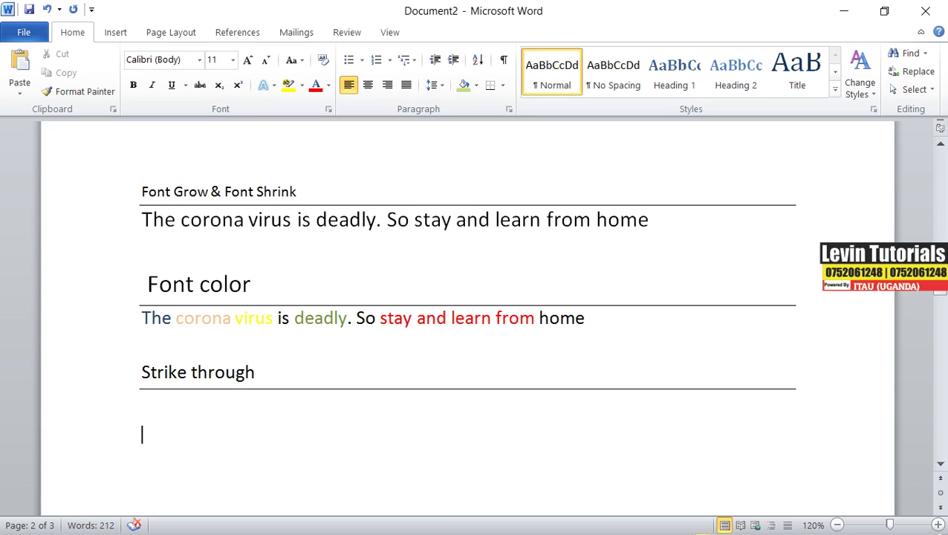
- Paste a line under the Strike through heading and replace it with 1000
{"action": "type", "text": "000"}
{"action": "key", "text": "BackSpace"}
{"action": "key", "text": "BackSpace"}
{"action": "key", "text": "BackSpace"}
{"action": "left_click", "coordinate": [149, 407]}
{"action": "double_click", "coordinate": [145, 409]}
{"action": "type", "text": "The corona virus is deadly. So stay and learn from home"}
{"action": "left_click", "coordinate": [586, 405]}
{"action": "left_click_drag", "start_coordinate": [586, 406], "coordinate": [138, 404]}
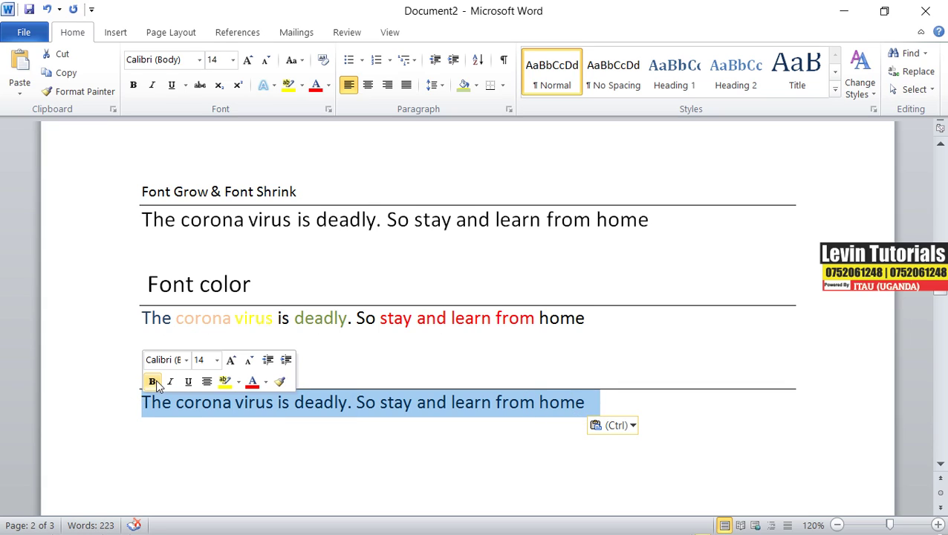
{"action": "type", "text": "1000"}
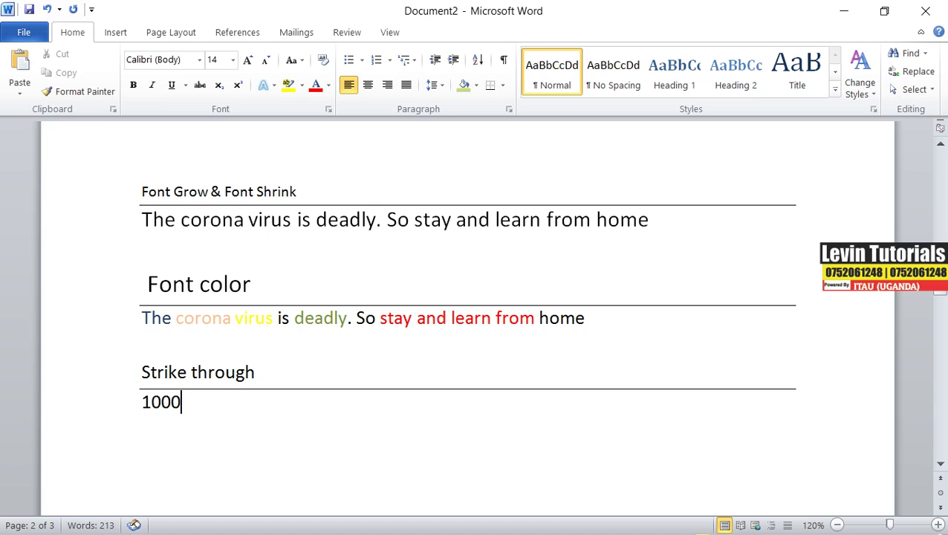
- Insert a blank line above, extend the sample to '1000 - 500', and select 1000
{"action": "left_click", "coordinate": [137, 402]}
{"action": "key", "text": "Return"}
{"action": "scroll", "coordinate": [158, 396], "scroll_direction": "down", "scroll_amount": 2}
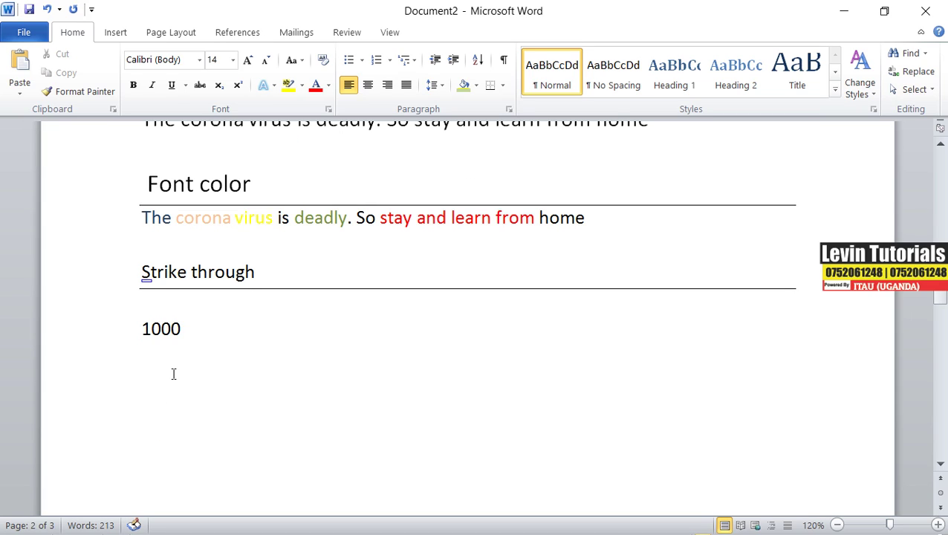
{"action": "left_click", "coordinate": [194, 331]}
{"action": "type", "text": "- 500"}
{"action": "left_click_drag", "start_coordinate": [183, 330], "coordinate": [140, 329]}
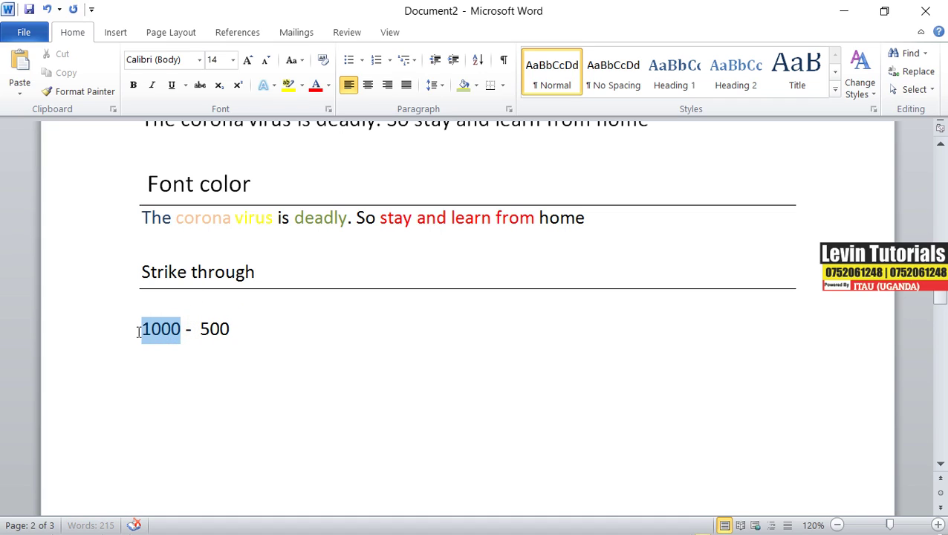
{"action": "left_click", "coordinate": [216, 329]}
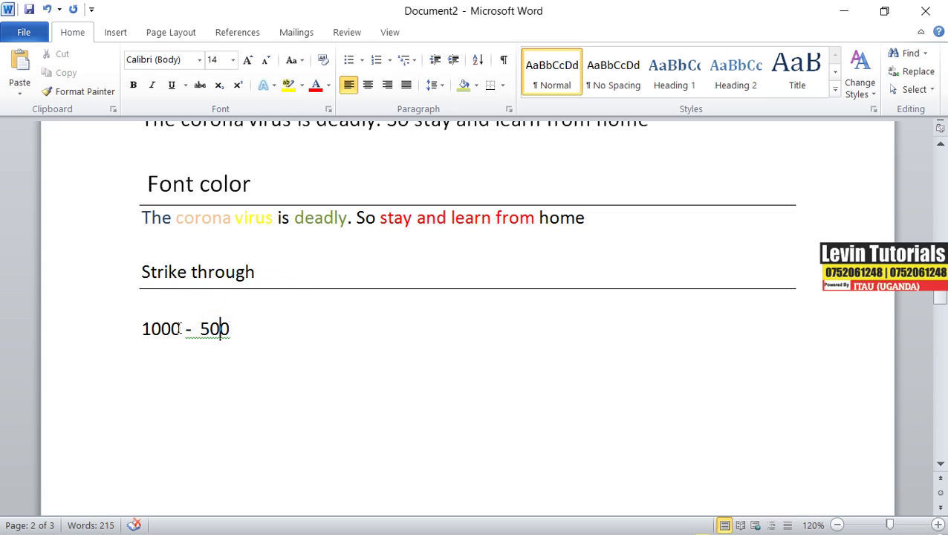
{"action": "left_click", "coordinate": [182, 329]}
{"action": "left_click_drag", "start_coordinate": [181, 329], "coordinate": [140, 331]}
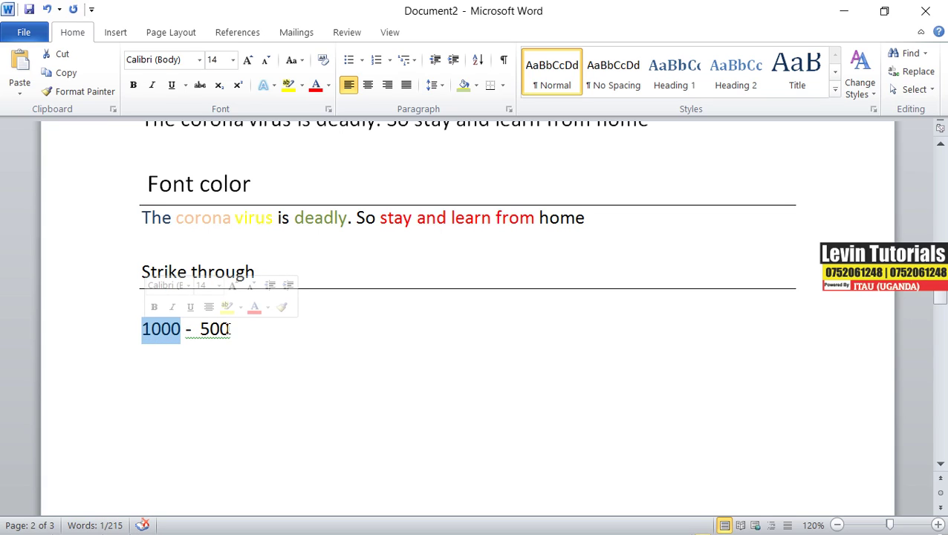
{"action": "left_click", "coordinate": [200, 86]}
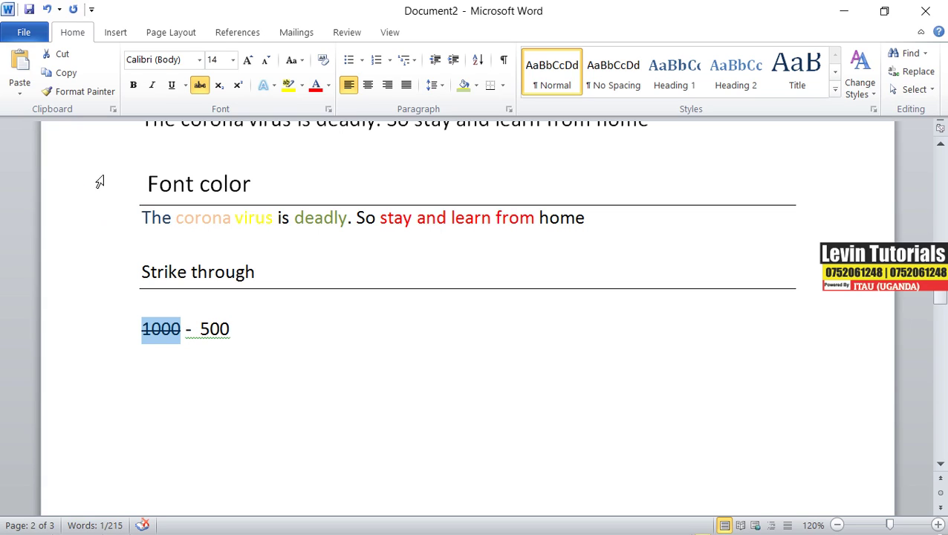
{"action": "left_click", "coordinate": [198, 86]}
{"action": "left_click", "coordinate": [199, 86]}
{"action": "left_click", "coordinate": [197, 89]}
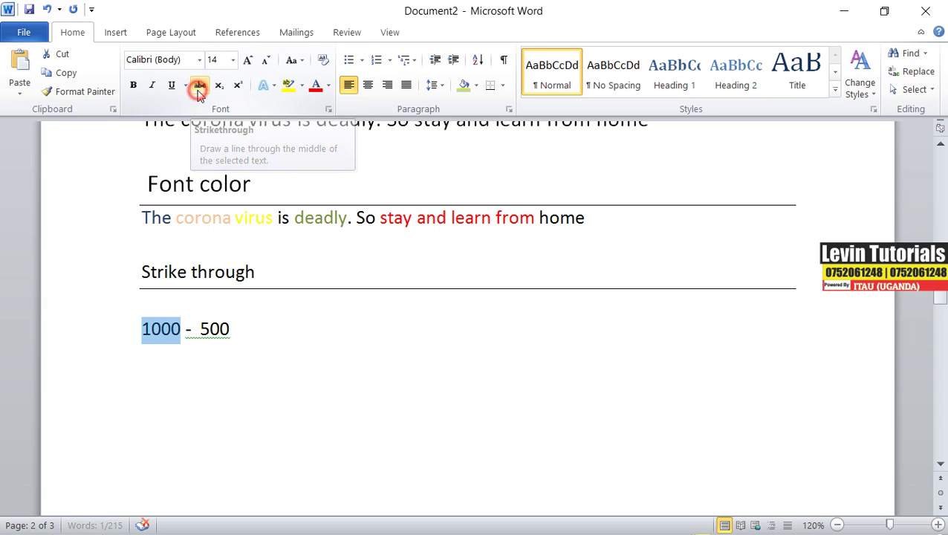
- Swap 1000's single strikethrough for a double strikethrough in the Font dialog
{"action": "left_click", "coordinate": [329, 111]}
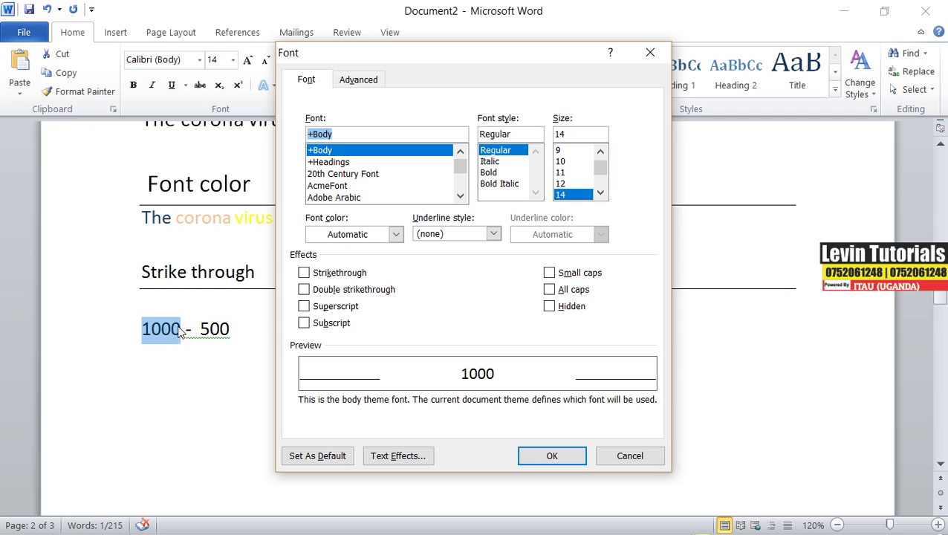
{"action": "left_click", "coordinate": [304, 274]}
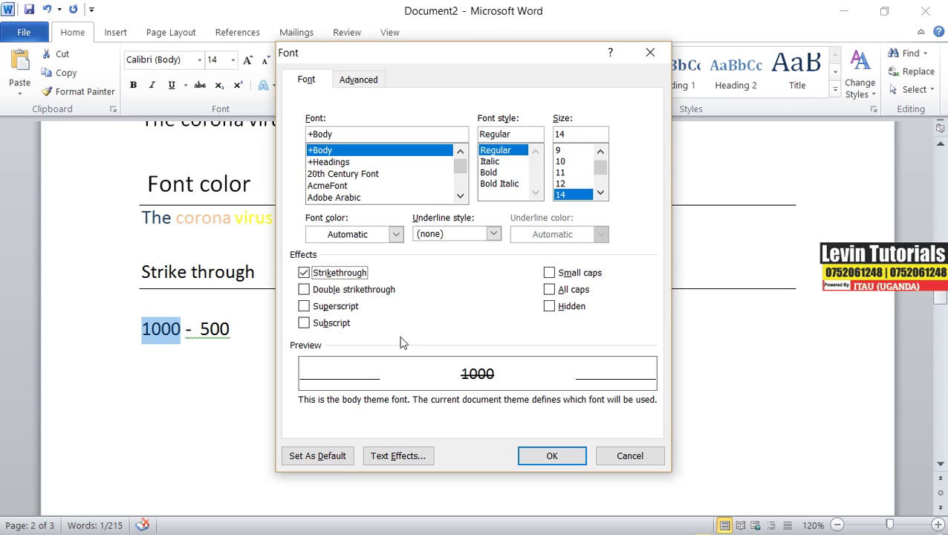
{"action": "left_click", "coordinate": [304, 273]}
{"action": "left_click", "coordinate": [304, 289]}
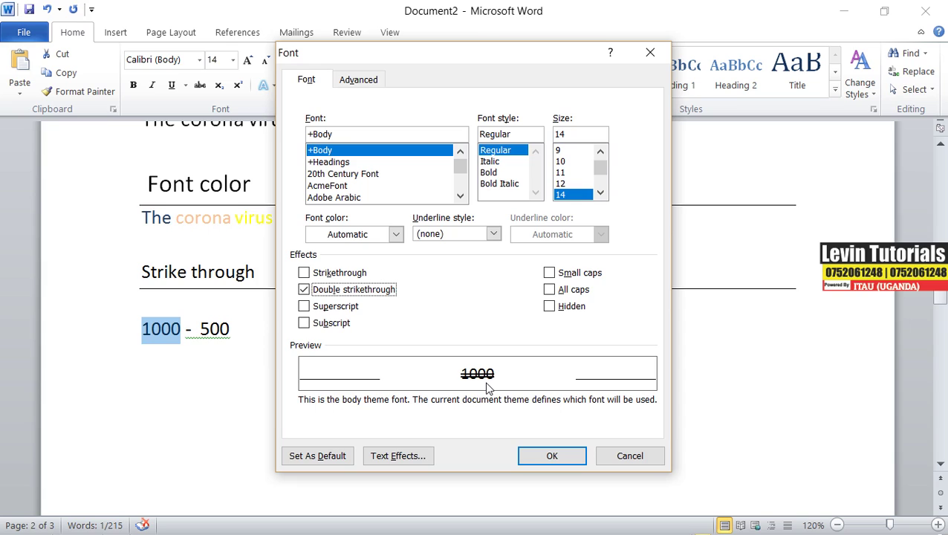
{"action": "left_click", "coordinate": [552, 455]}
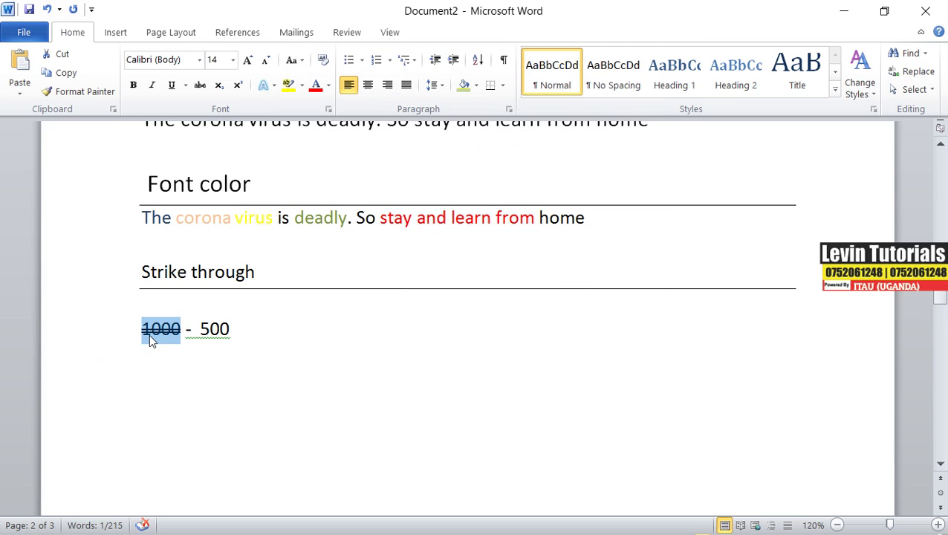
- Toggle the Strikethrough button, then reapply double strikethrough to 1000 via the Font dialog
{"action": "left_click", "coordinate": [201, 88]}
{"action": "left_click", "coordinate": [200, 88]}
{"action": "left_click", "coordinate": [199, 89]}
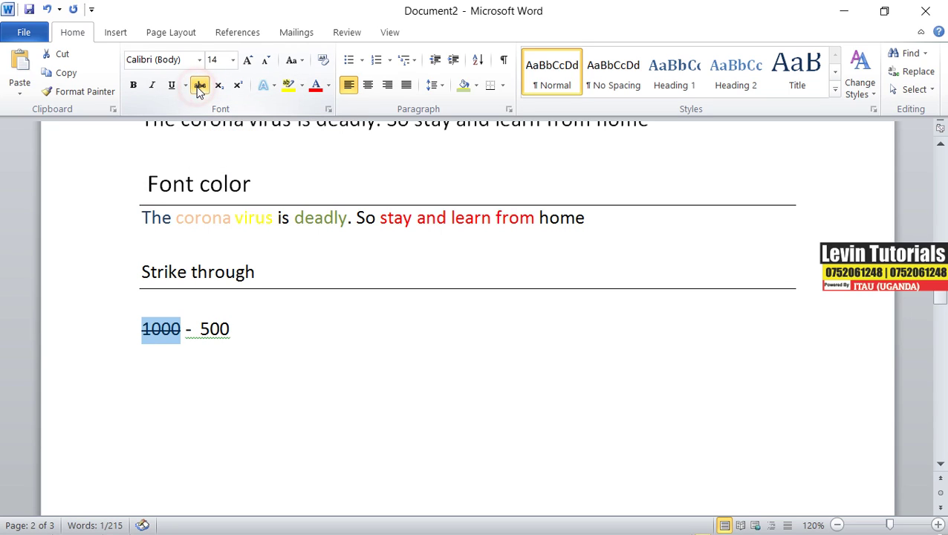
{"action": "left_click", "coordinate": [330, 111]}
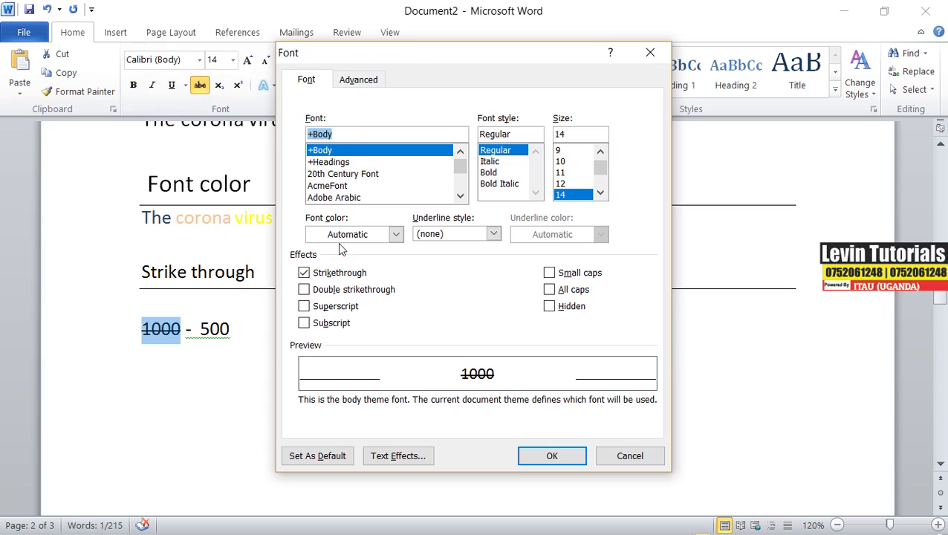
{"action": "left_click", "coordinate": [304, 274]}
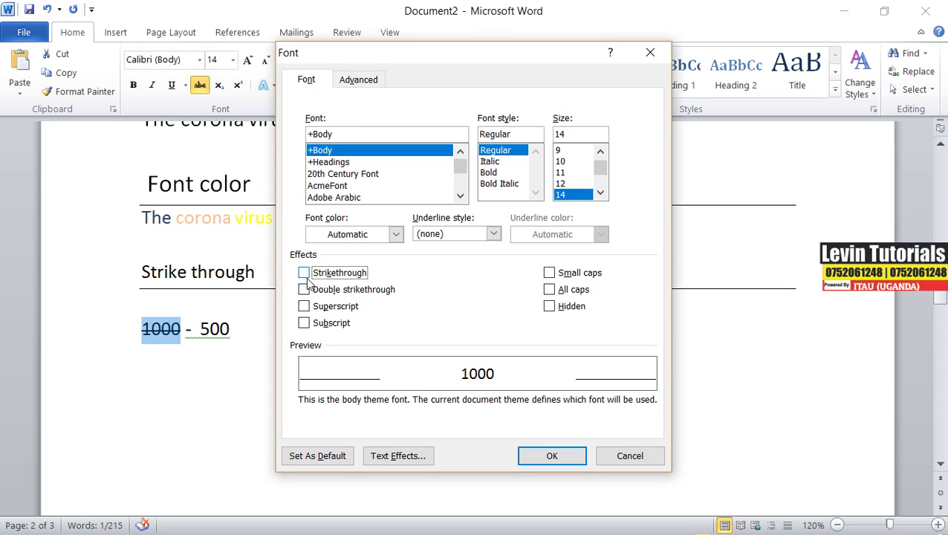
{"action": "left_click", "coordinate": [304, 290]}
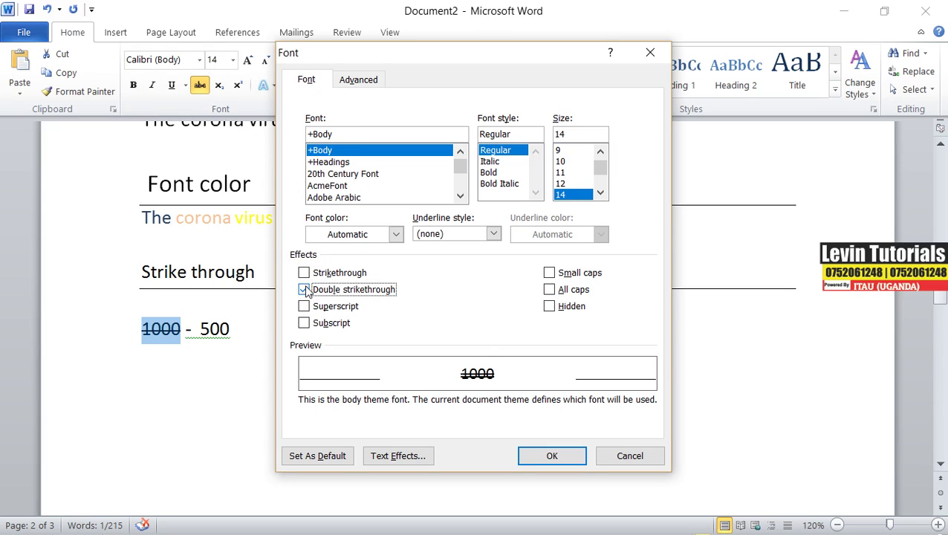
{"action": "left_click", "coordinate": [577, 461]}
{"action": "left_click", "coordinate": [195, 380]}
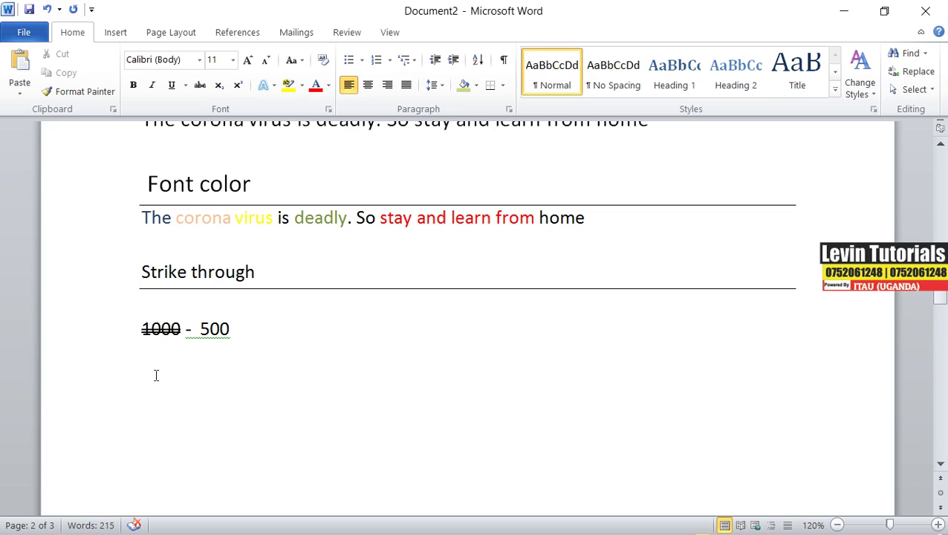
{"action": "left_click", "coordinate": [145, 304]}
- Delete the empty line above the example and undo the resulting edits
{"action": "key", "text": "Delete"}
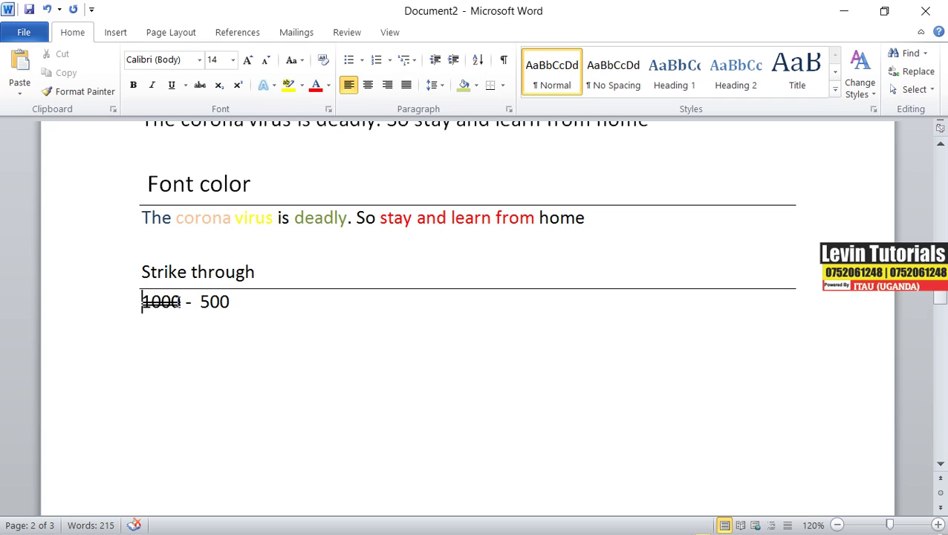
{"action": "key", "text": "Return"}
{"action": "key", "text": "shift+Right"}
{"action": "key", "text": "shift+Right"}
{"action": "key", "text": "shift+Right"}
{"action": "key", "text": "shift+Right"}
{"action": "key", "text": "ctrl+space"}
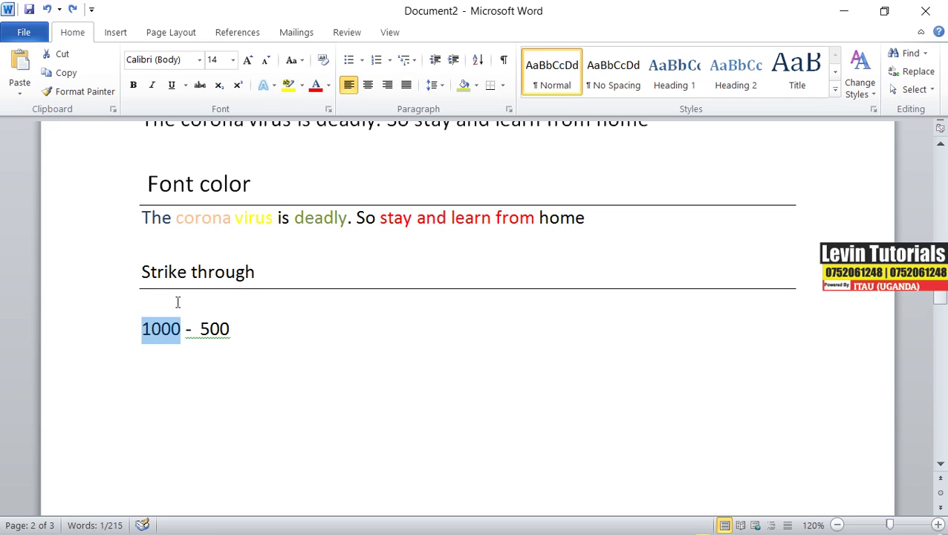
{"action": "left_click", "coordinate": [155, 355]}
- Reapply double strikethrough to 1000 and delete the blank line under the heading
{"action": "left_click_drag", "start_coordinate": [142, 332], "coordinate": [183, 334]}
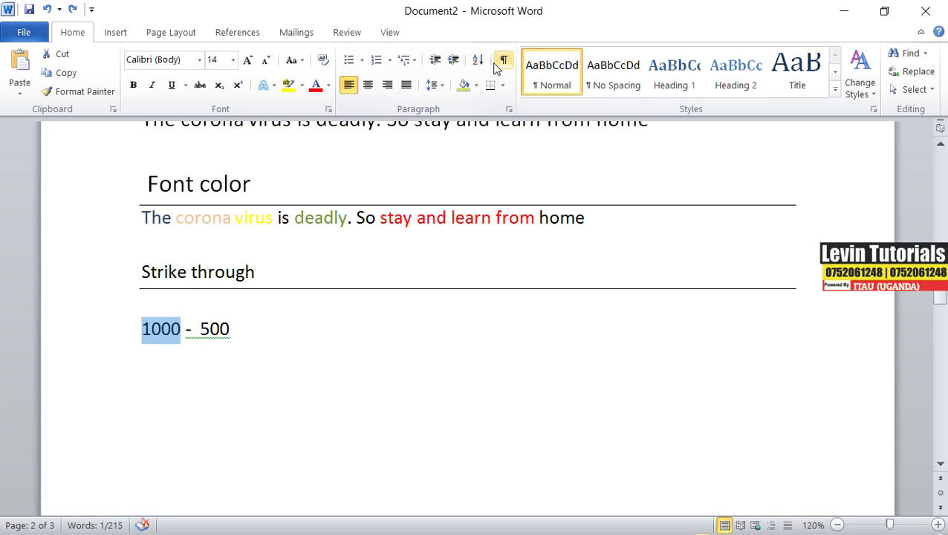
{"action": "left_click", "coordinate": [328, 109]}
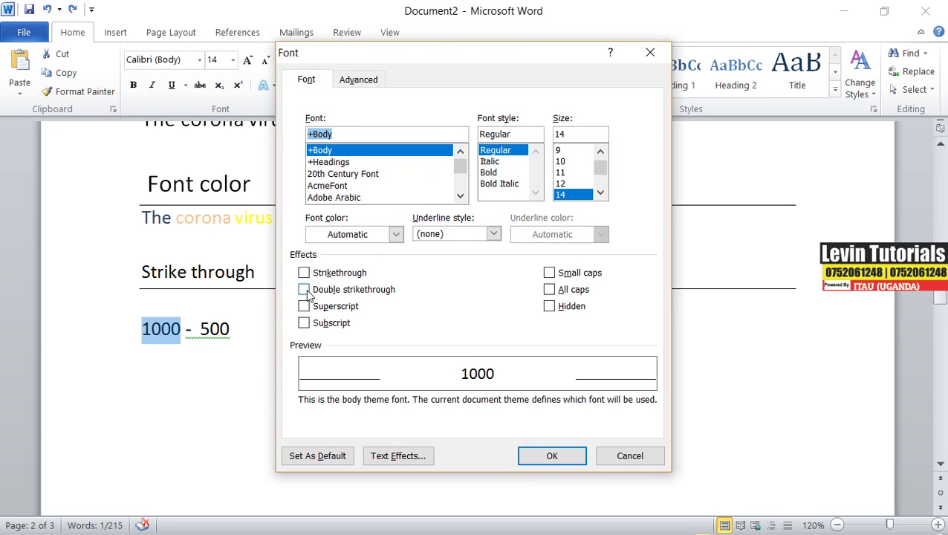
{"action": "left_click", "coordinate": [304, 290]}
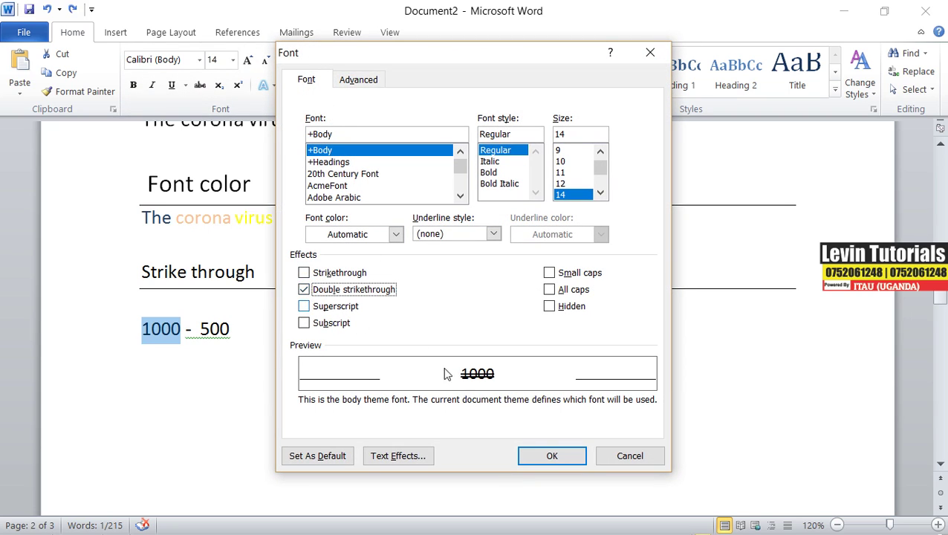
{"action": "left_click", "coordinate": [550, 456]}
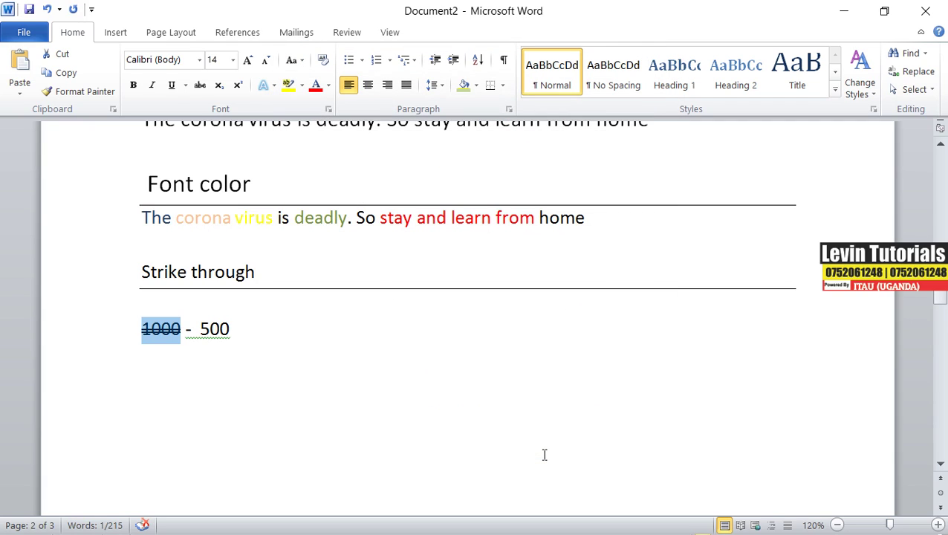
{"action": "left_click", "coordinate": [154, 307]}
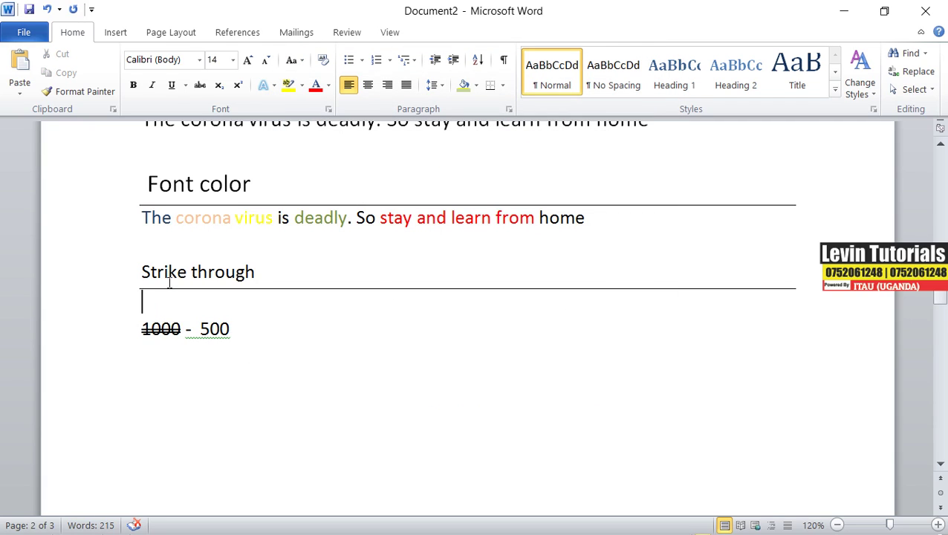
{"action": "key", "text": "Delete"}
{"action": "left_click", "coordinate": [151, 325]}
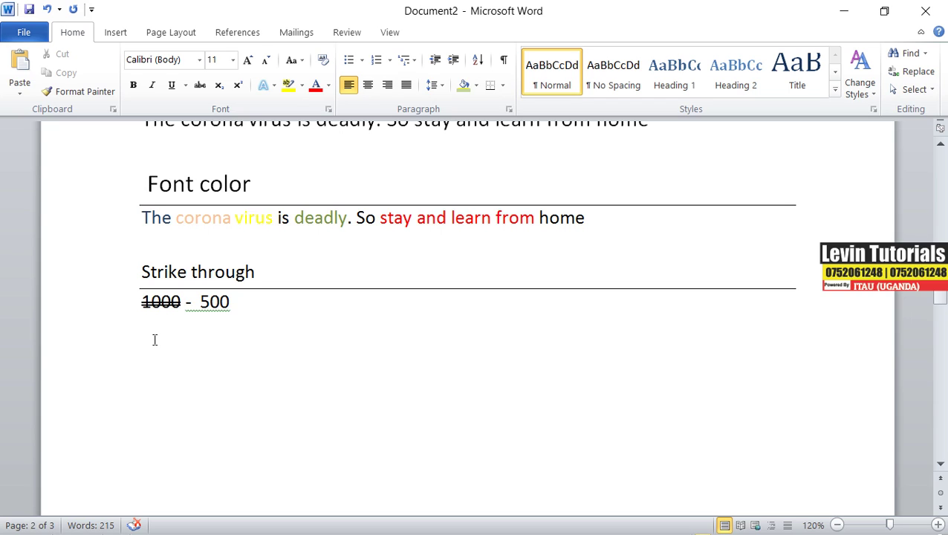
- Copy the Super Script & Sub Script item from the topic list
{"action": "scroll", "coordinate": [155, 339], "scroll_direction": "up", "scroll_amount": 20}
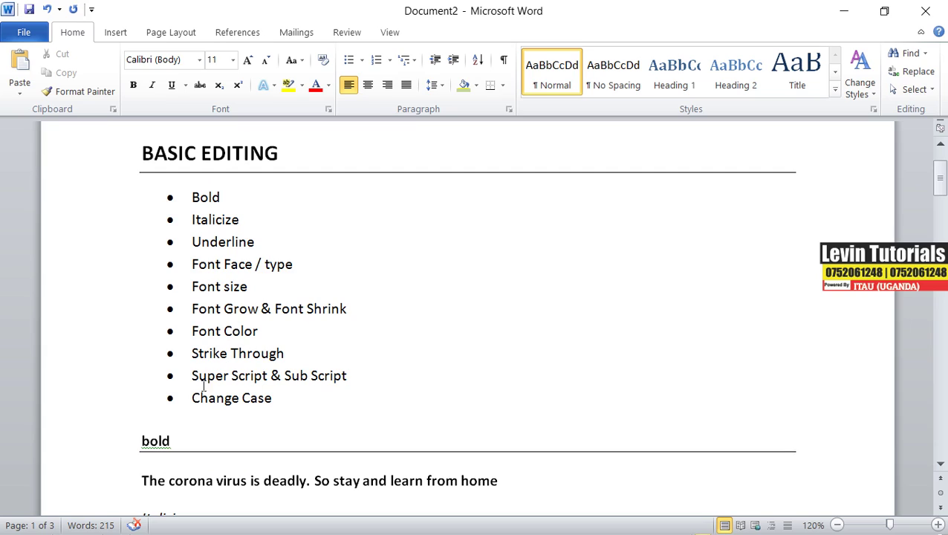
{"action": "left_click_drag", "start_coordinate": [189, 377], "coordinate": [347, 376]}
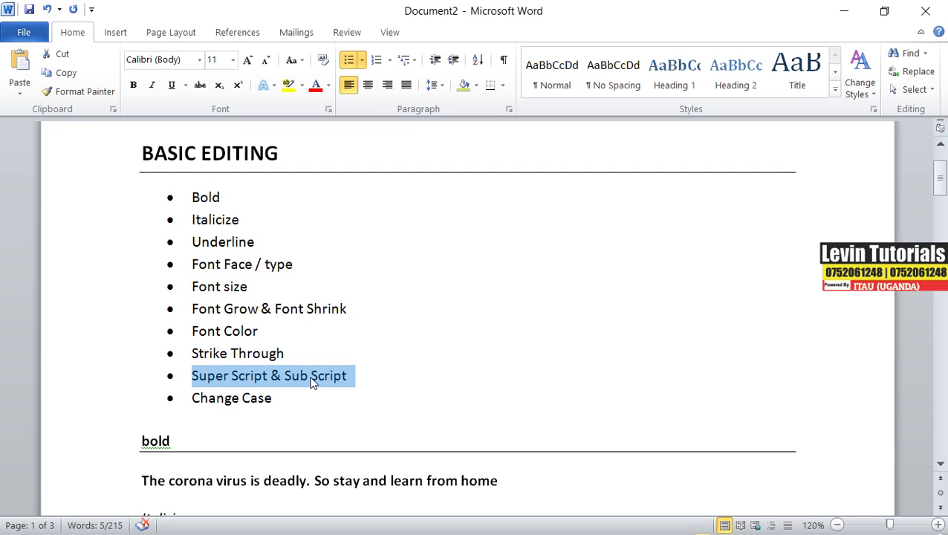
{"action": "right_click", "coordinate": [313, 378]}
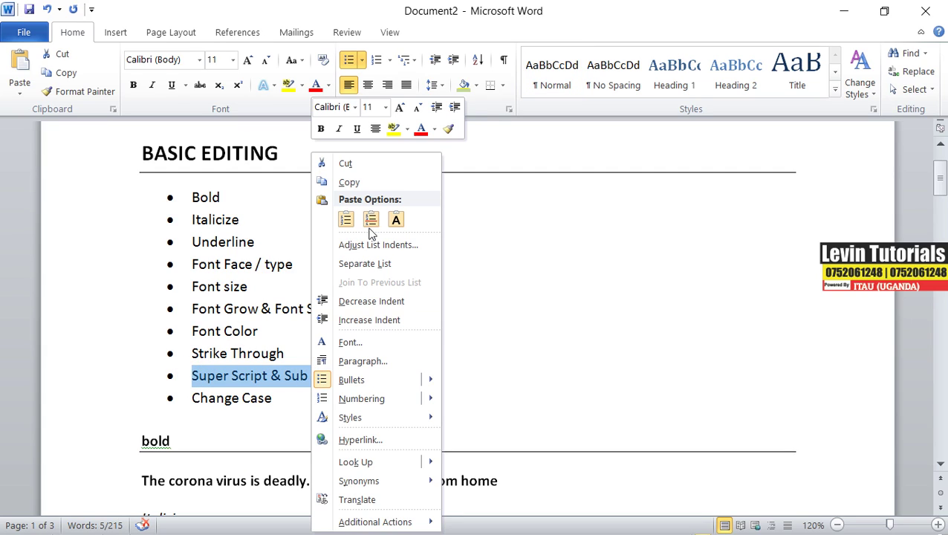
{"action": "left_click", "coordinate": [361, 185]}
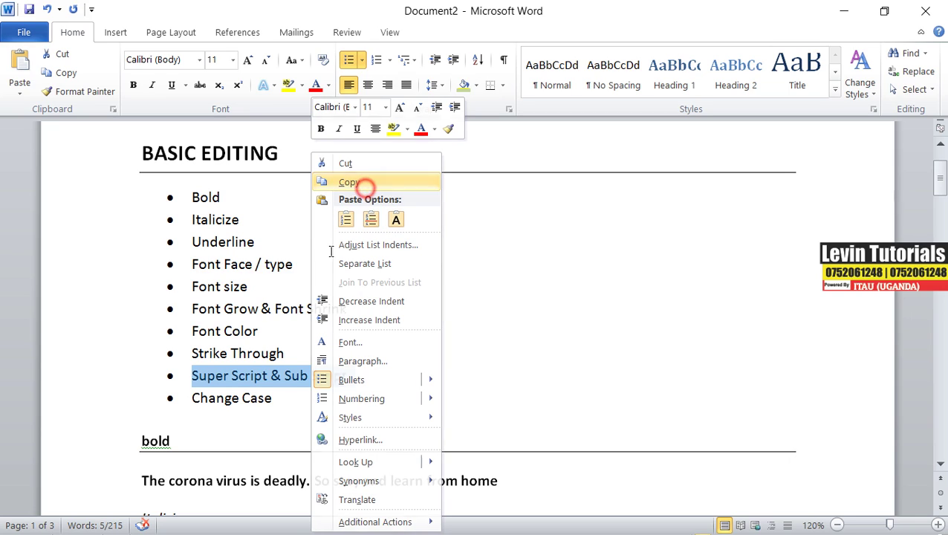
- Paste it as plain text below 1000 - 500 and delete the leftover bullet
{"action": "scroll", "coordinate": [298, 320], "scroll_direction": "down", "scroll_amount": 15}
{"action": "scroll", "coordinate": [200, 414], "scroll_direction": "down", "scroll_amount": 4}
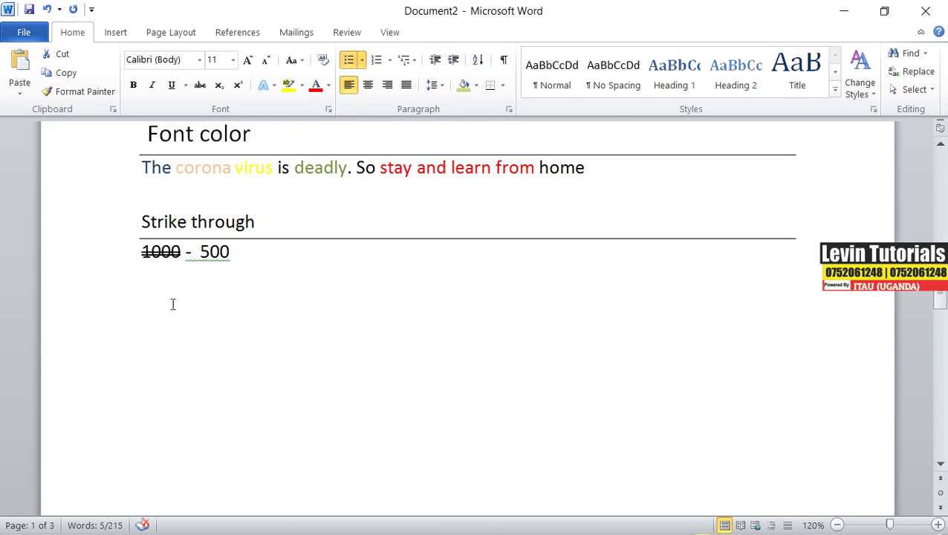
{"action": "left_click", "coordinate": [171, 300]}
{"action": "key", "text": "Return"}
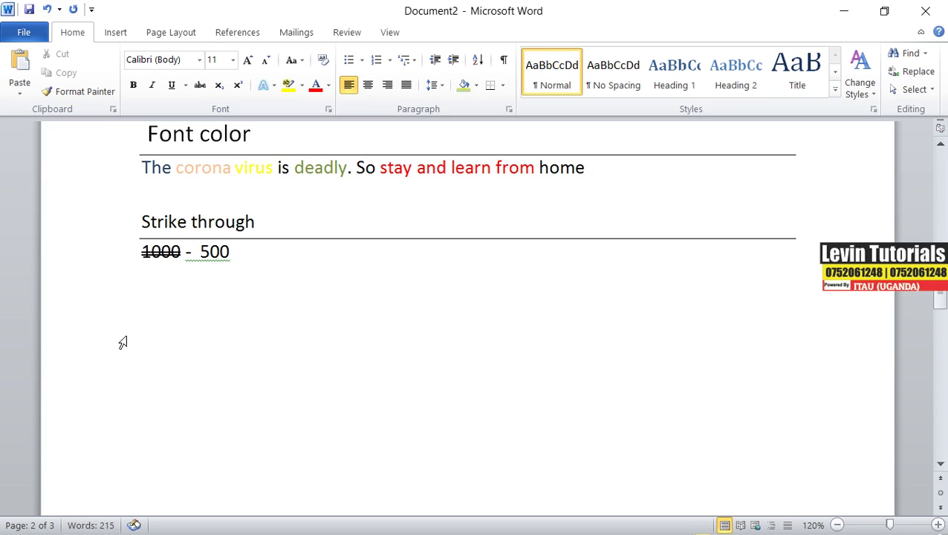
{"action": "right_click", "coordinate": [149, 312]}
{"action": "left_click", "coordinate": [236, 96]}
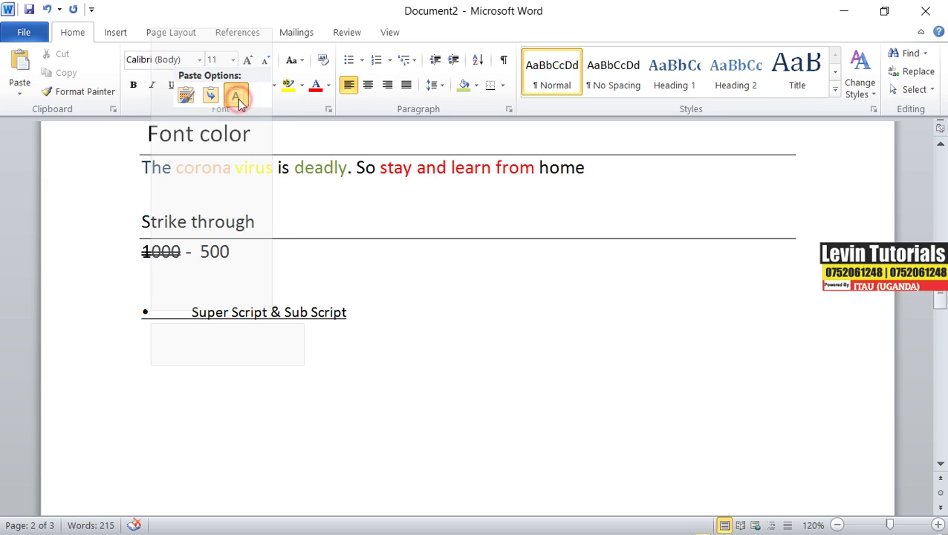
{"action": "left_click_drag", "start_coordinate": [192, 311], "coordinate": [69, 323]}
{"action": "key", "text": "BackSpace"}
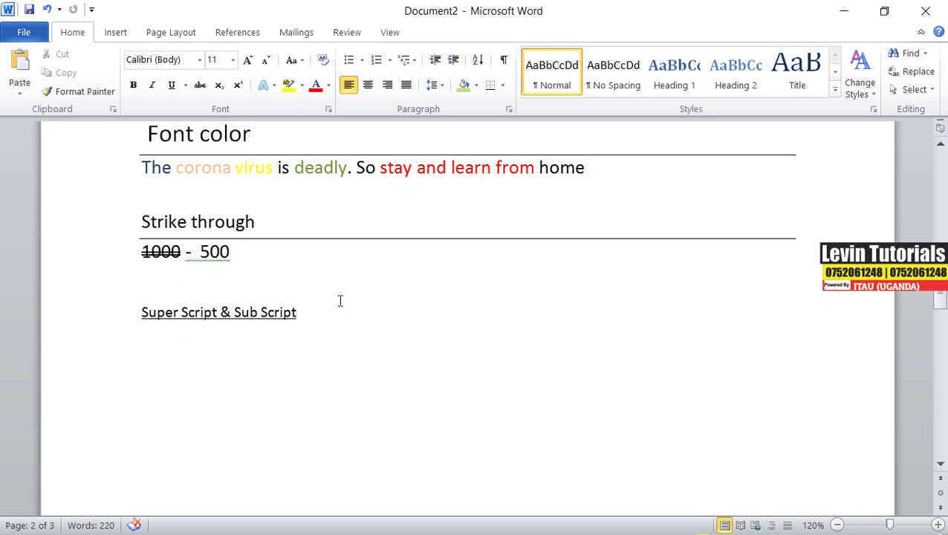
- Remove the underline from the Super Script & Sub Script heading and add a bottom border
{"action": "left_click_drag", "start_coordinate": [299, 313], "coordinate": [135, 313]}
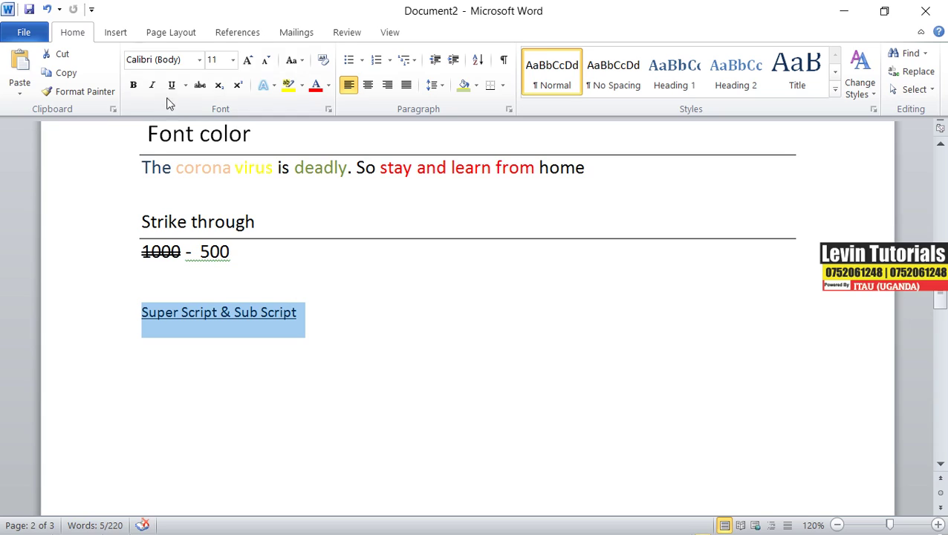
{"action": "left_click", "coordinate": [489, 86]}
{"action": "left_click", "coordinate": [489, 86]}
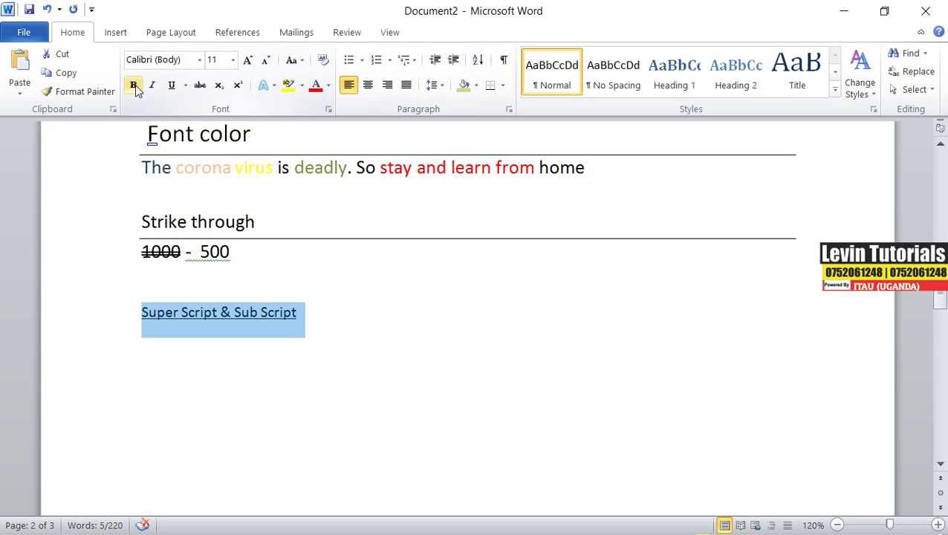
{"action": "left_click", "coordinate": [172, 86]}
{"action": "left_click", "coordinate": [171, 86]}
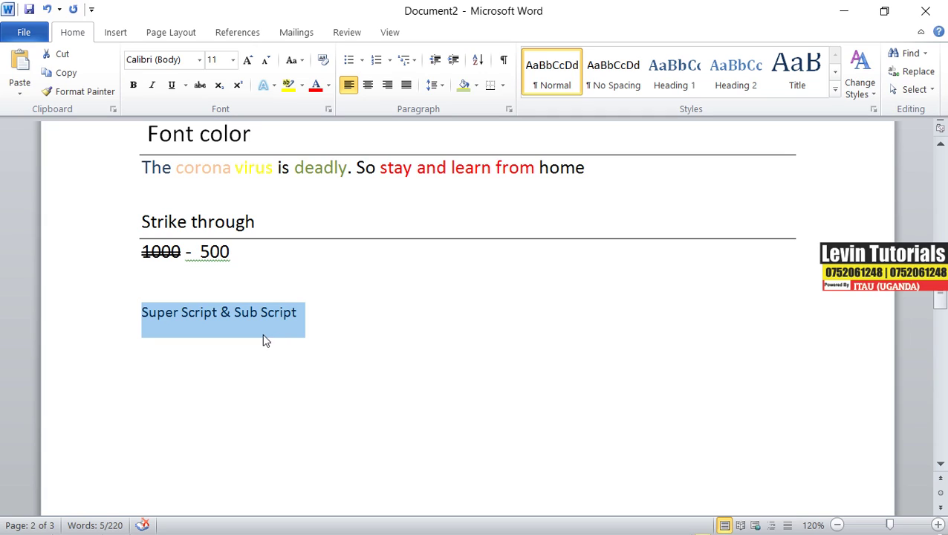
{"action": "left_click", "coordinate": [294, 312]}
{"action": "left_click_drag", "start_coordinate": [300, 310], "coordinate": [92, 313]}
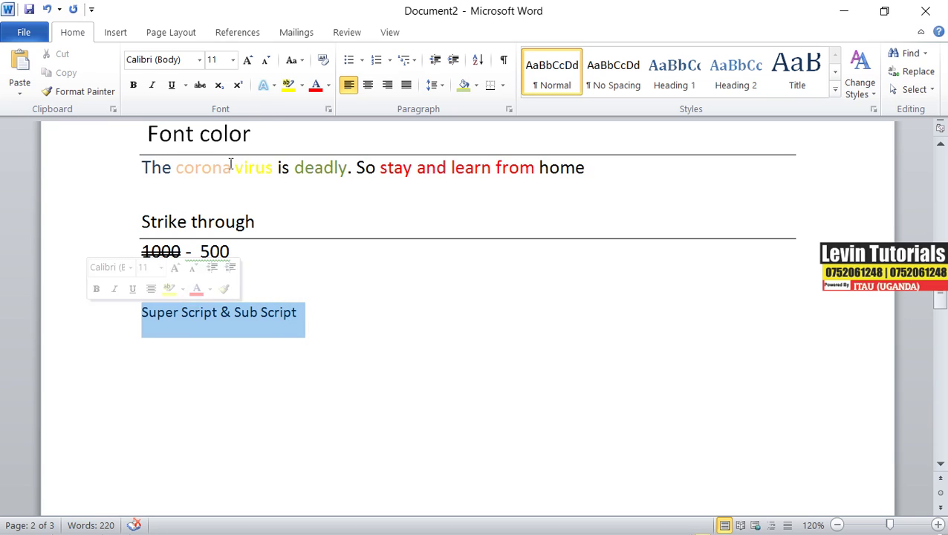
{"action": "left_click", "coordinate": [490, 85]}
{"action": "left_click", "coordinate": [167, 351]}
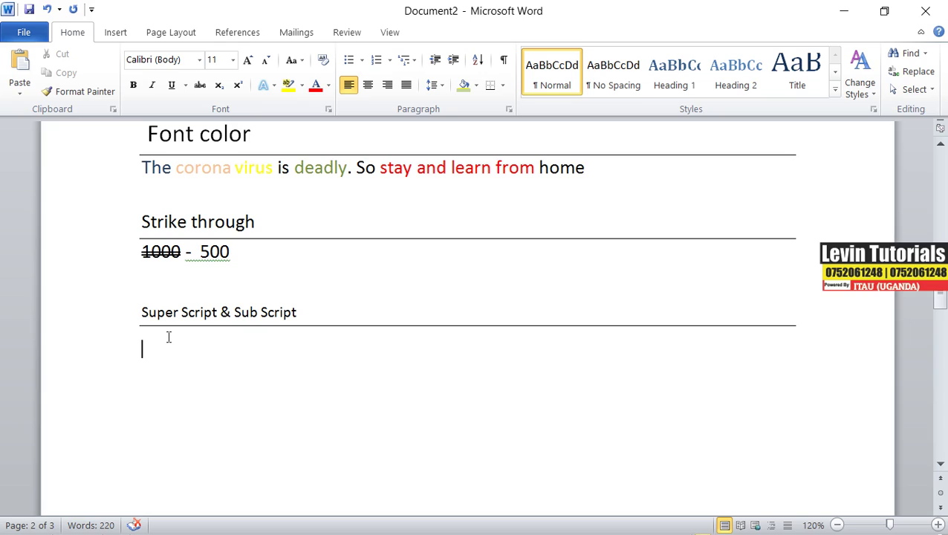
- Turn on bold and type X2 on the line below the heading
{"action": "left_click", "coordinate": [168, 339]}
{"action": "type", "text": "x"}
{"action": "key", "text": "BackSpace"}
{"action": "left_click", "coordinate": [133, 85]}
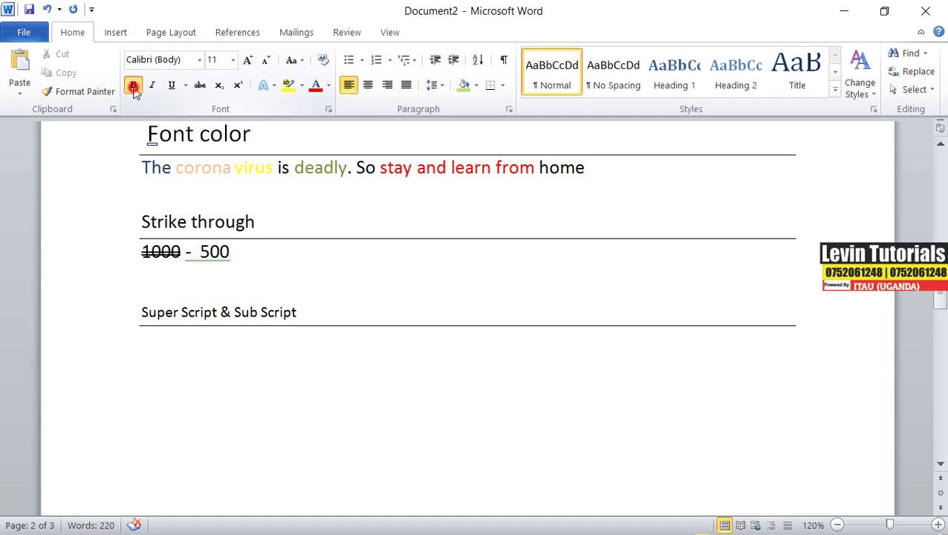
{"action": "left_click", "coordinate": [158, 374]}
{"action": "type", "text": "x"}
{"action": "key", "text": "BackSpace"}
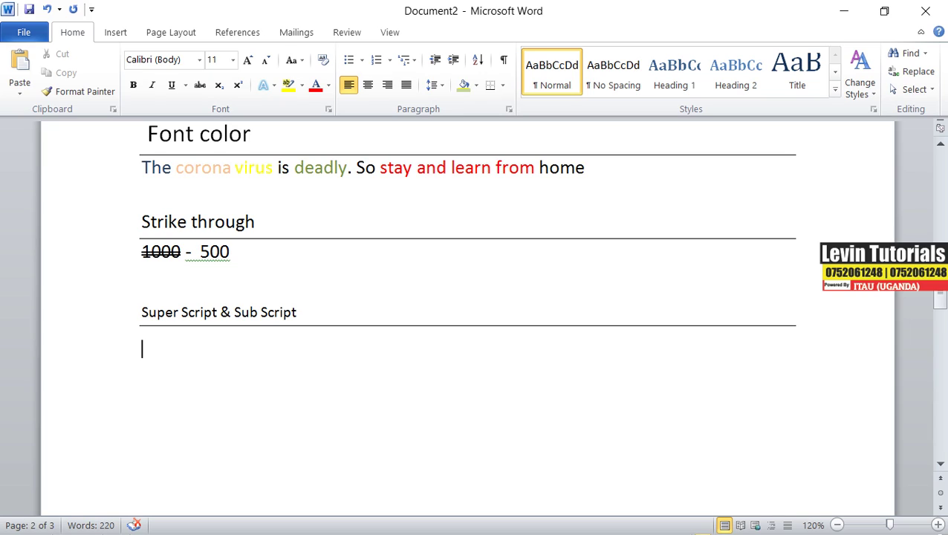
{"action": "type", "text": "X2"}
- Make the 2 in X2 a superscript
{"action": "left_click", "coordinate": [153, 370]}
{"action": "left_click_drag", "start_coordinate": [148, 348], "coordinate": [159, 350]}
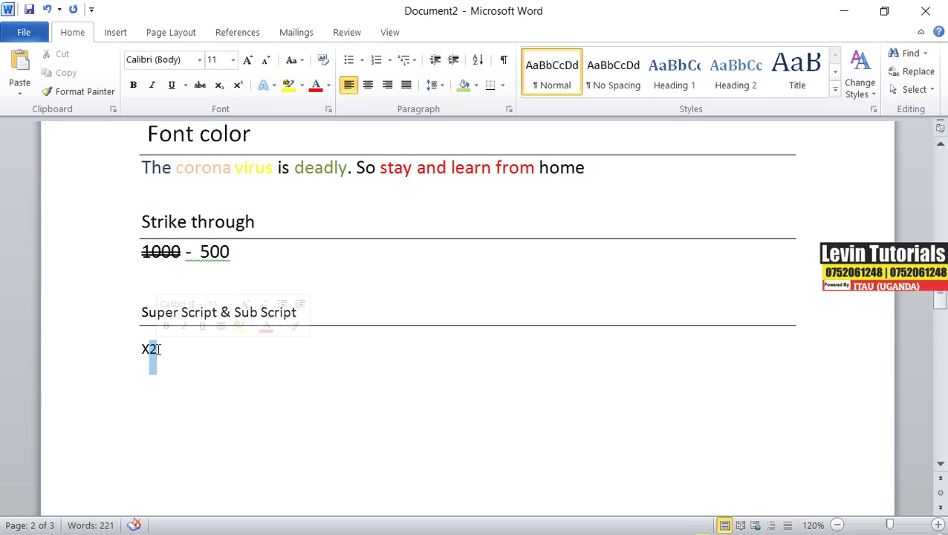
{"action": "left_click", "coordinate": [239, 86]}
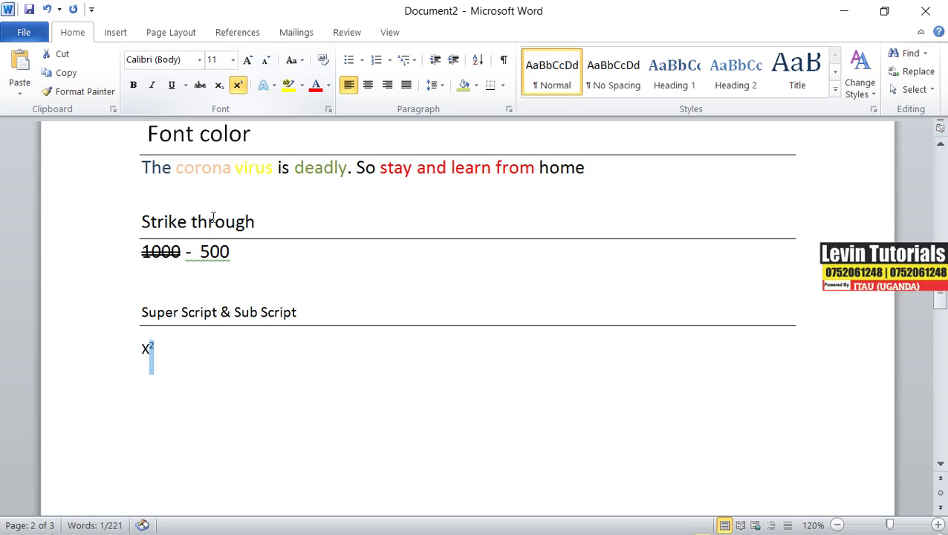
{"action": "left_click", "coordinate": [158, 360]}
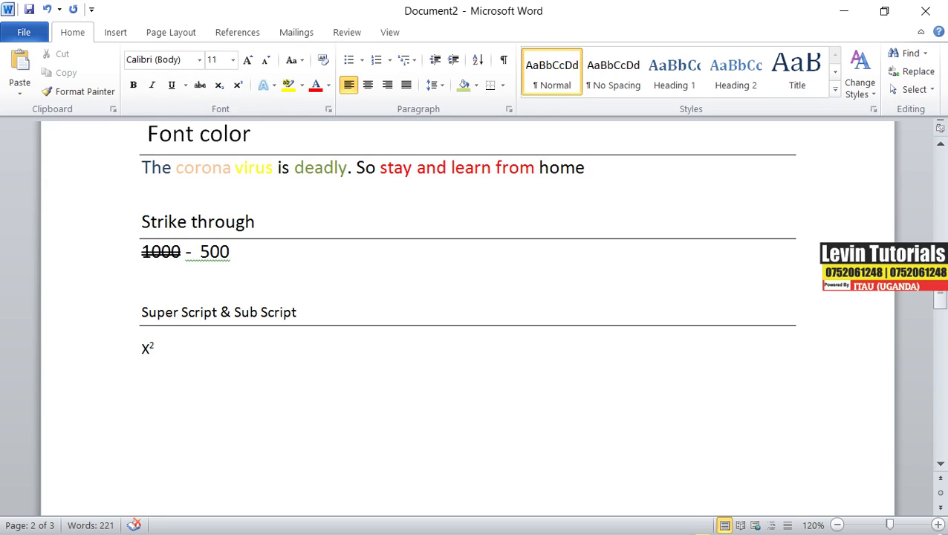
- Zoom in and grow the X² expression to 36 pt
{"action": "left_click", "coordinate": [939, 525]}
{"action": "left_click", "coordinate": [938, 526]}
{"action": "left_click", "coordinate": [939, 525]}
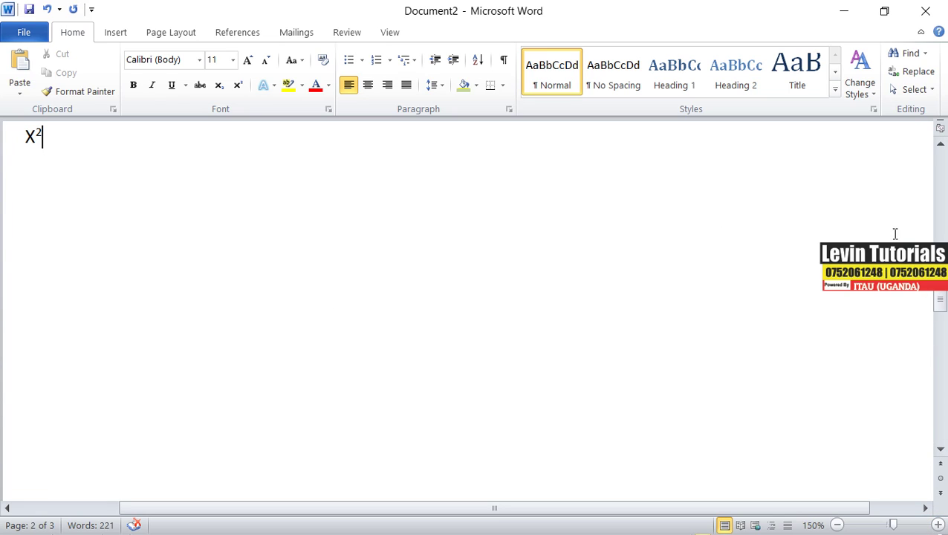
{"action": "left_click_drag", "start_coordinate": [941, 304], "coordinate": [941, 292]}
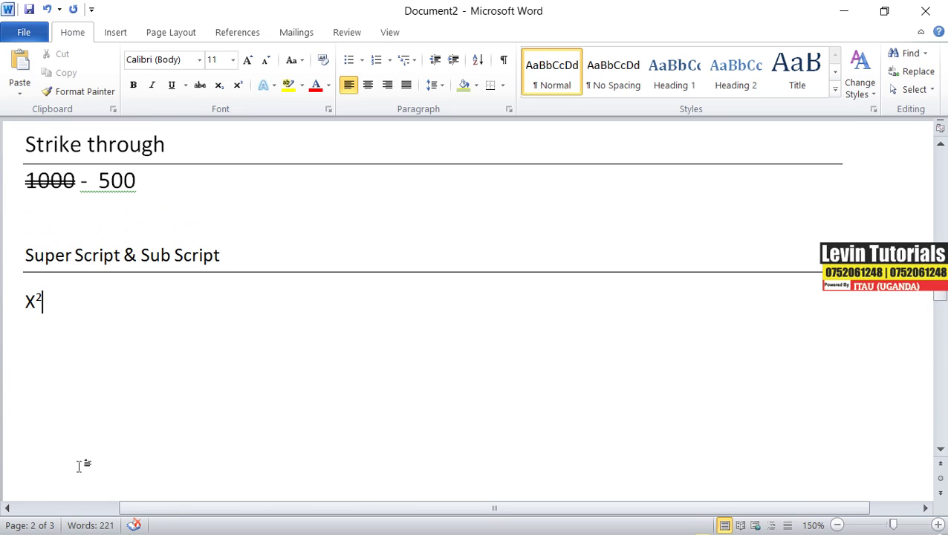
{"action": "left_click_drag", "start_coordinate": [400, 511], "coordinate": [287, 518]}
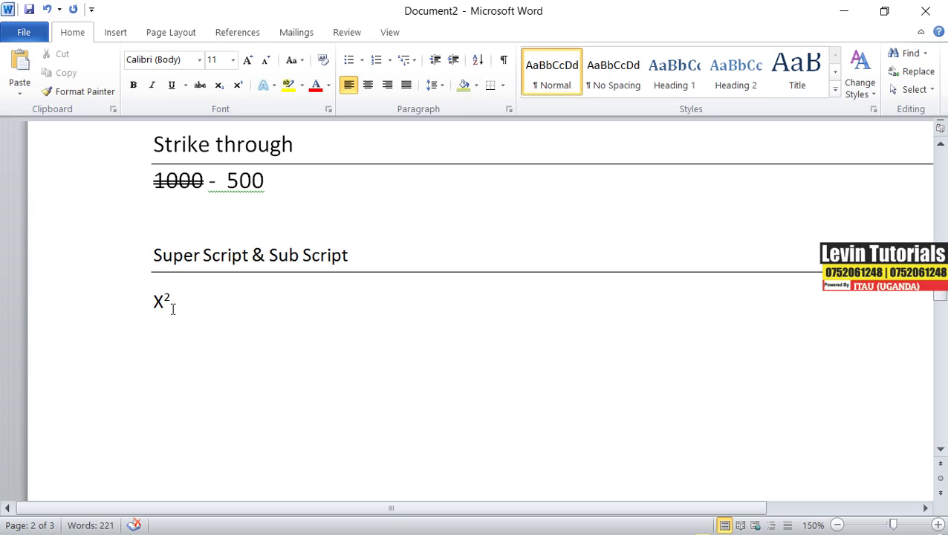
{"action": "left_click_drag", "start_coordinate": [172, 304], "coordinate": [128, 309]}
{"action": "left_click", "coordinate": [247, 60]}
{"action": "left_click", "coordinate": [247, 60]}
{"action": "left_click", "coordinate": [248, 61]}
{"action": "left_click", "coordinate": [247, 60]}
{"action": "left_click", "coordinate": [248, 61]}
{"action": "left_click", "coordinate": [247, 61]}
{"action": "left_click", "coordinate": [247, 61]}
{"action": "left_click", "coordinate": [248, 61]}
{"action": "left_click", "coordinate": [247, 61]}
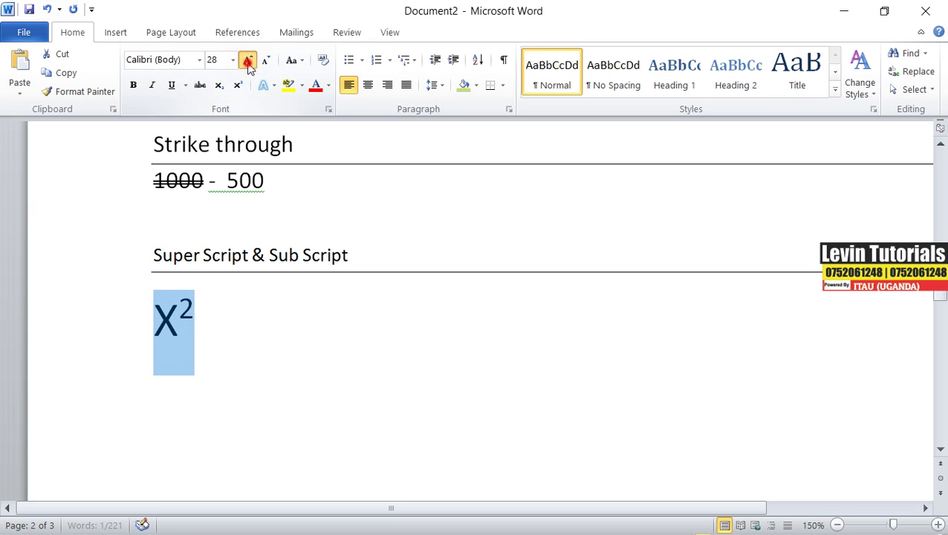
{"action": "left_click", "coordinate": [247, 61]}
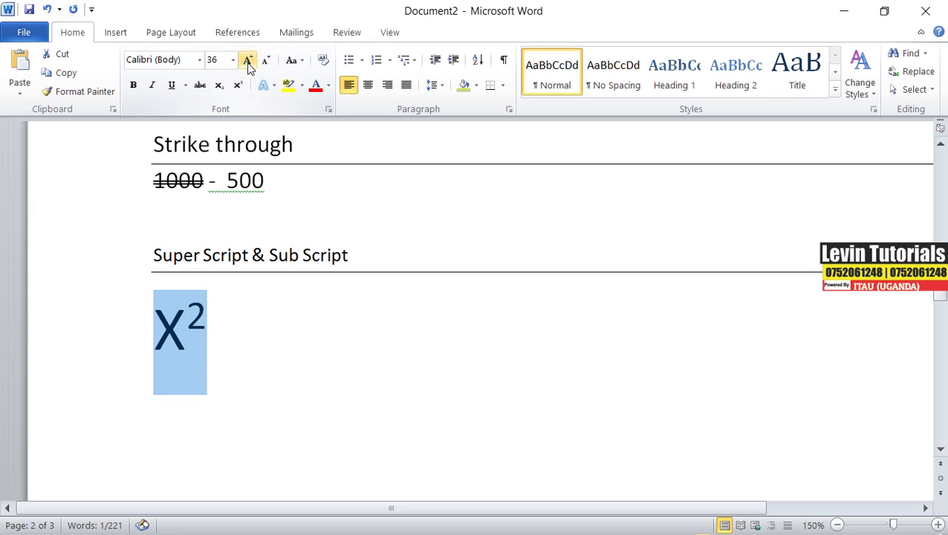
{"action": "left_click", "coordinate": [204, 342]}
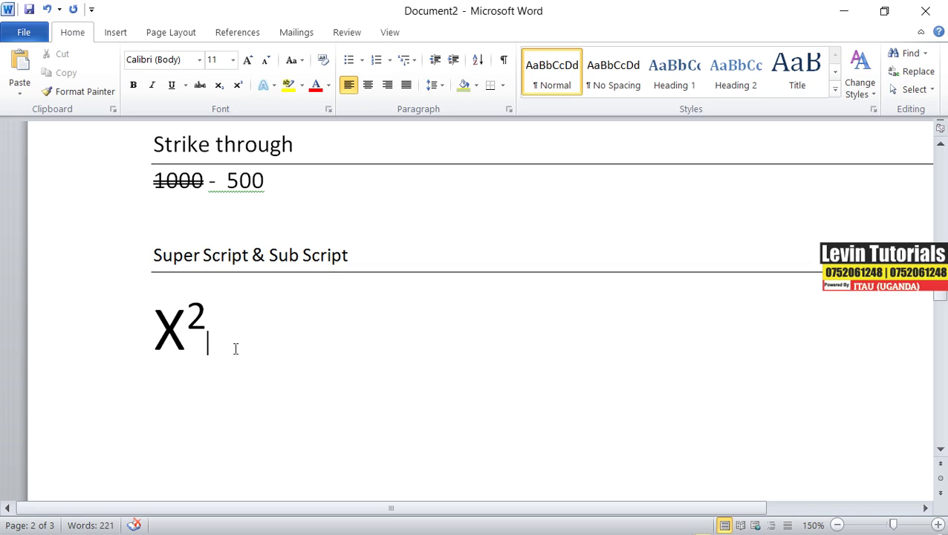
- Append '+A' in normal text after X², then a superscript '(4'
{"action": "key", "text": "ctrl+equal"}
{"action": "type", "text": "±"}
{"action": "key", "text": "BackSpace"}
{"action": "left_click", "coordinate": [211, 321]}
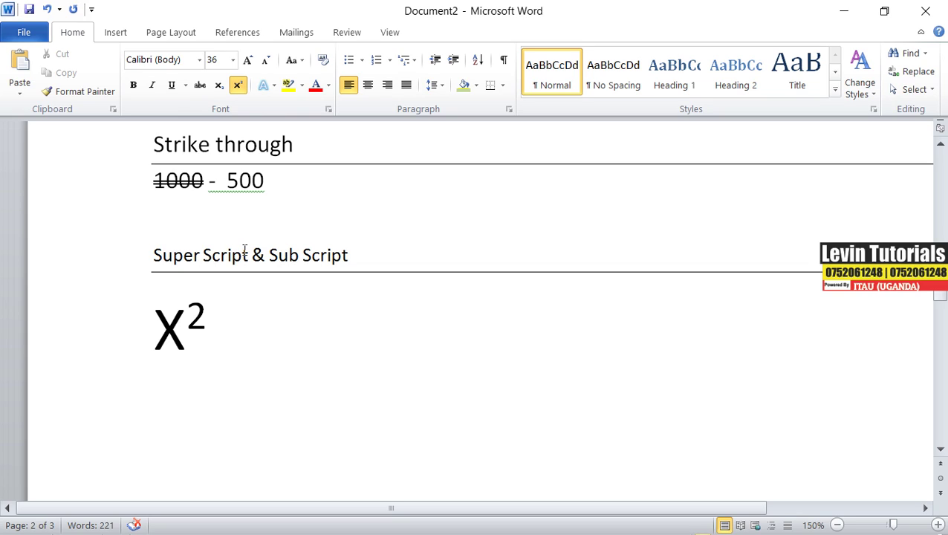
{"action": "left_click", "coordinate": [238, 87]}
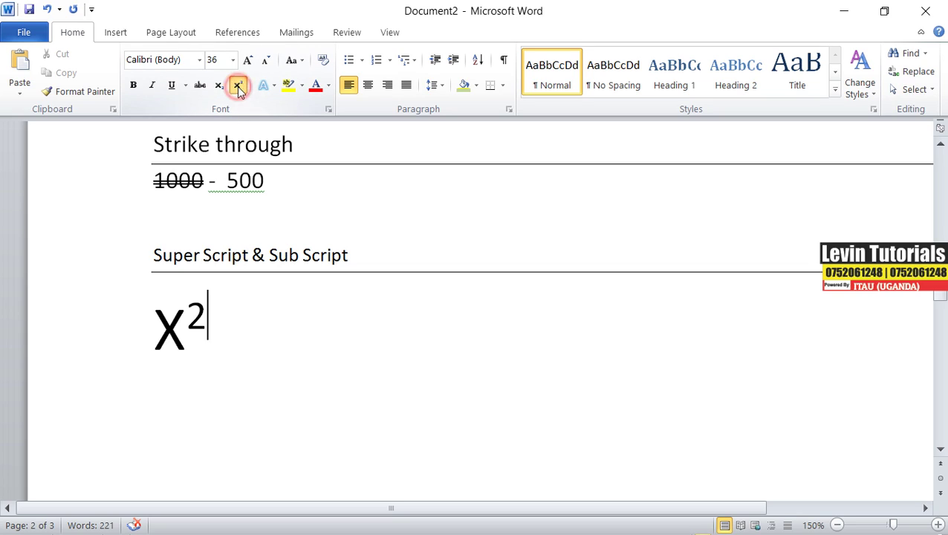
{"action": "type", "text": "+"}
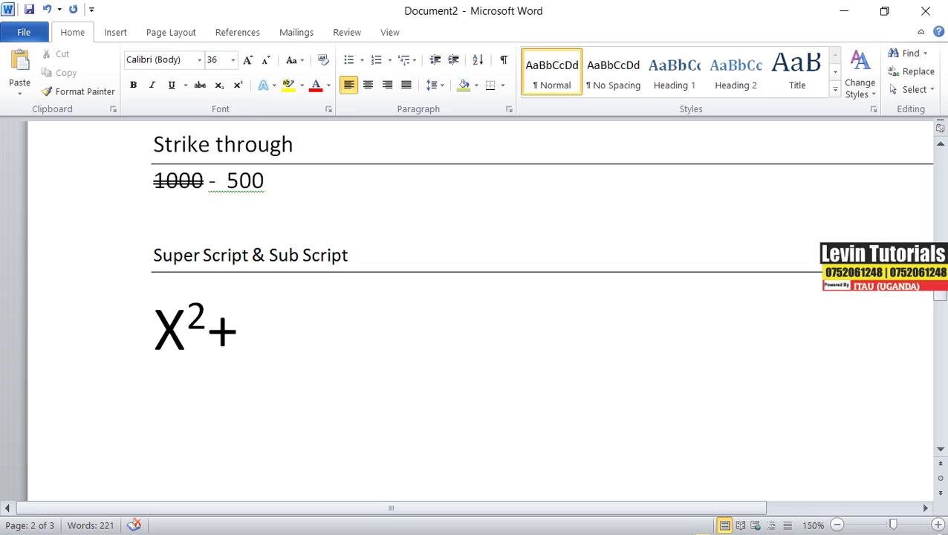
{"action": "type", "text": "A"}
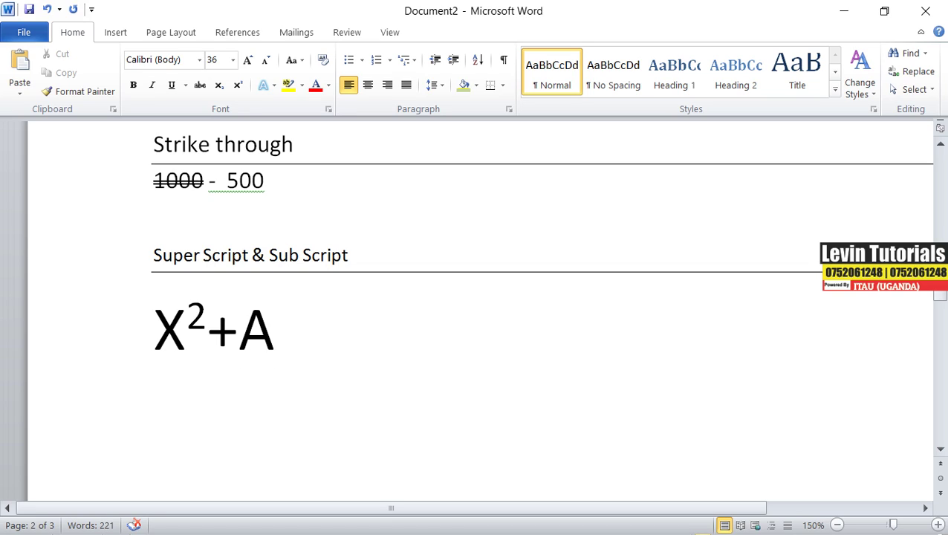
{"action": "left_click", "coordinate": [238, 85]}
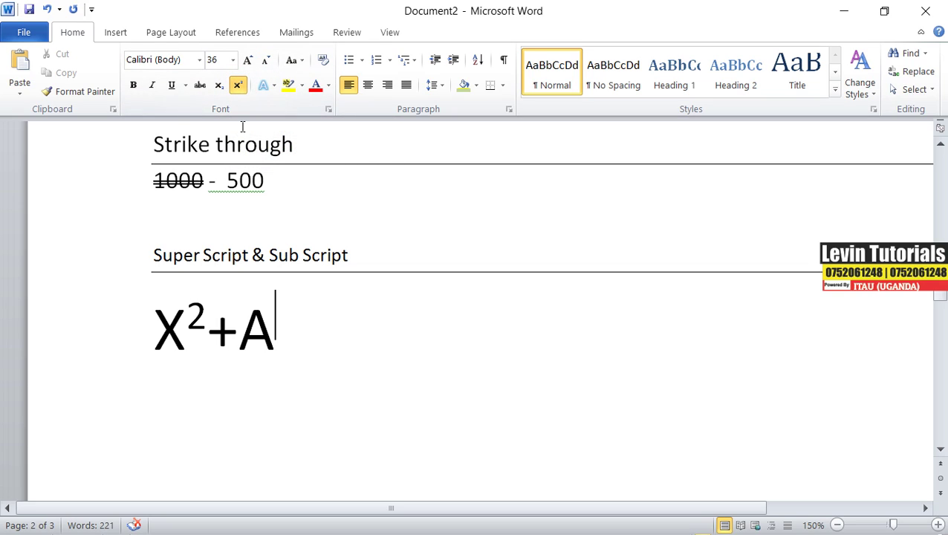
{"action": "type", "text": "(4"}
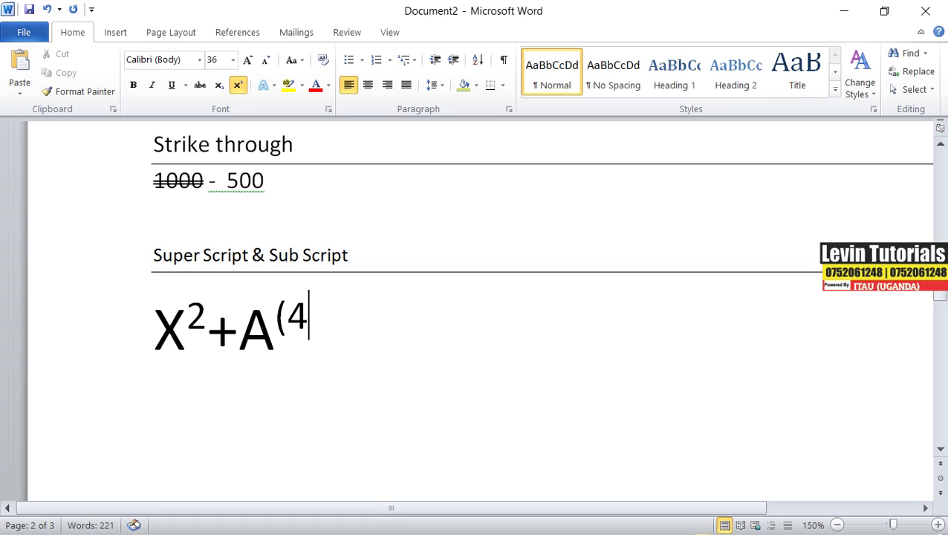